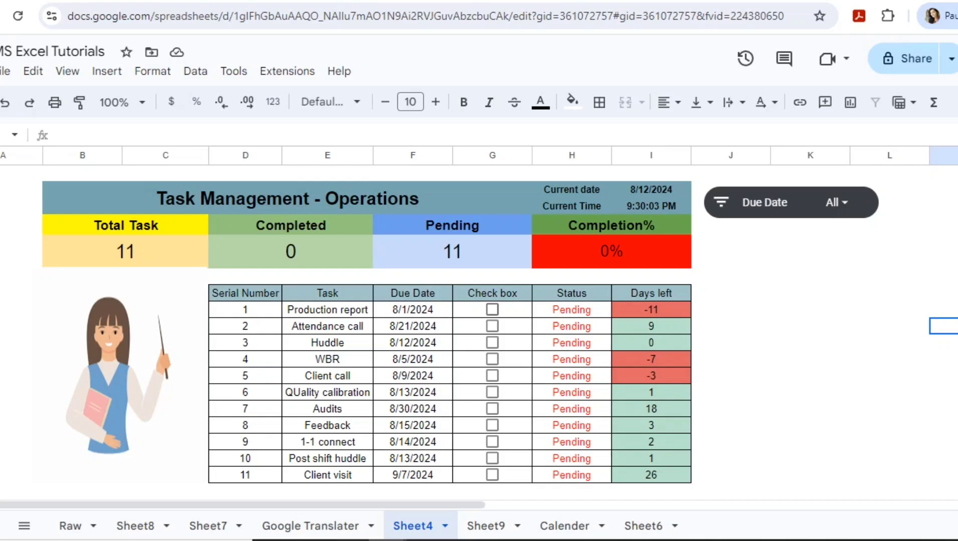
Step: Tick the check boxes of all eleven tasks in the Sheet4 task table, from Production report to Client visit
click(492, 309)
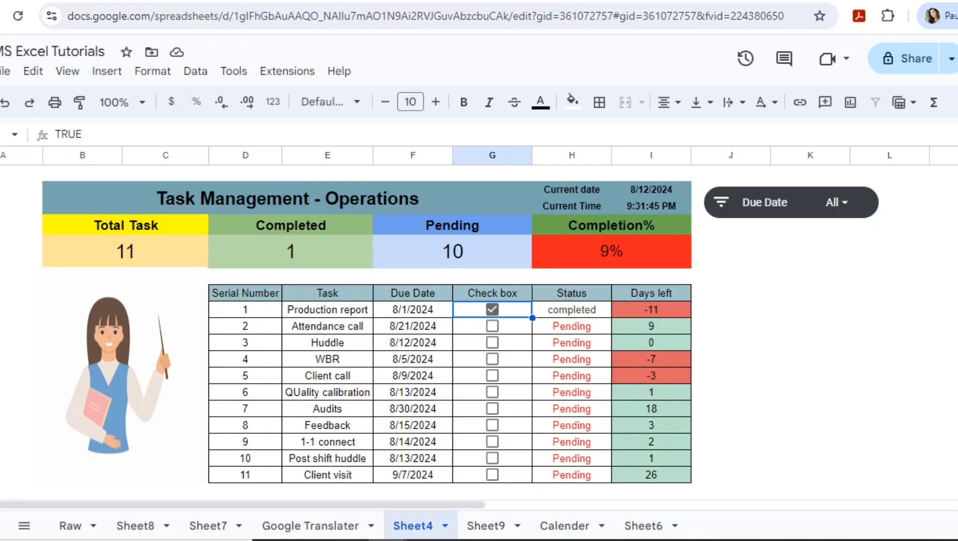
click(492, 310)
click(492, 326)
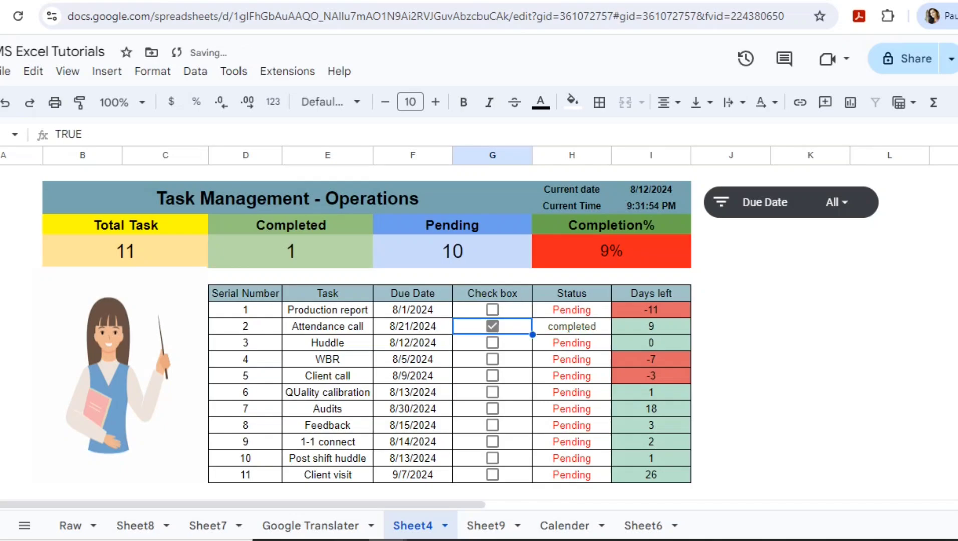
click(492, 343)
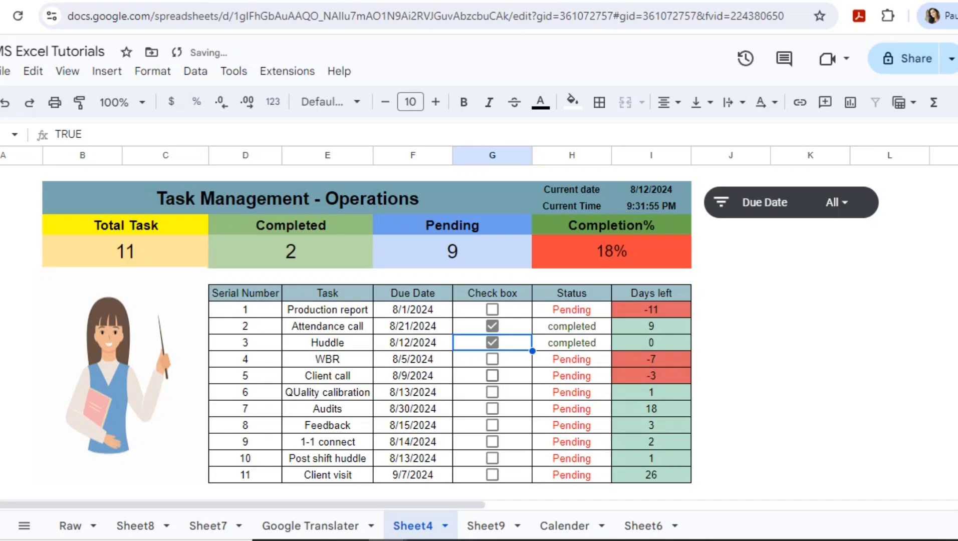
click(492, 359)
click(492, 376)
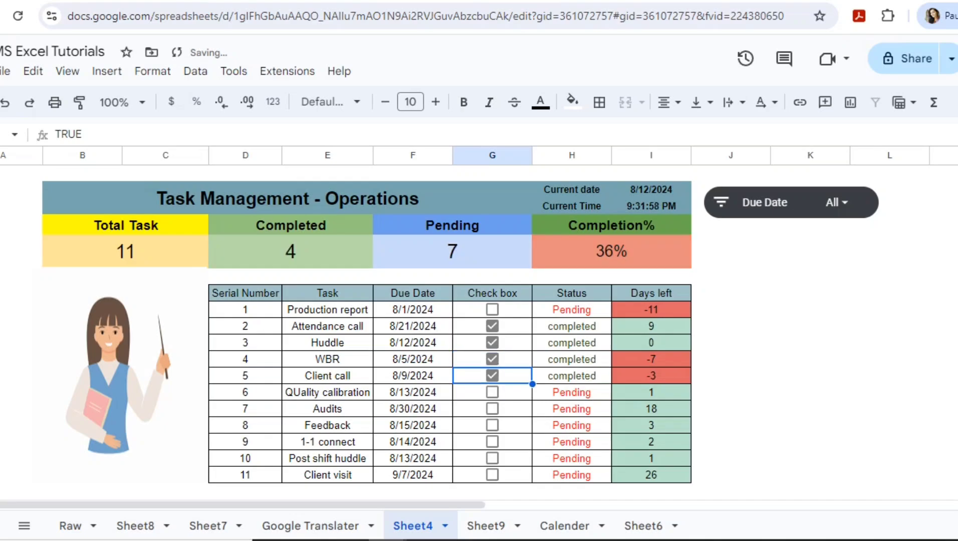
click(492, 409)
click(492, 392)
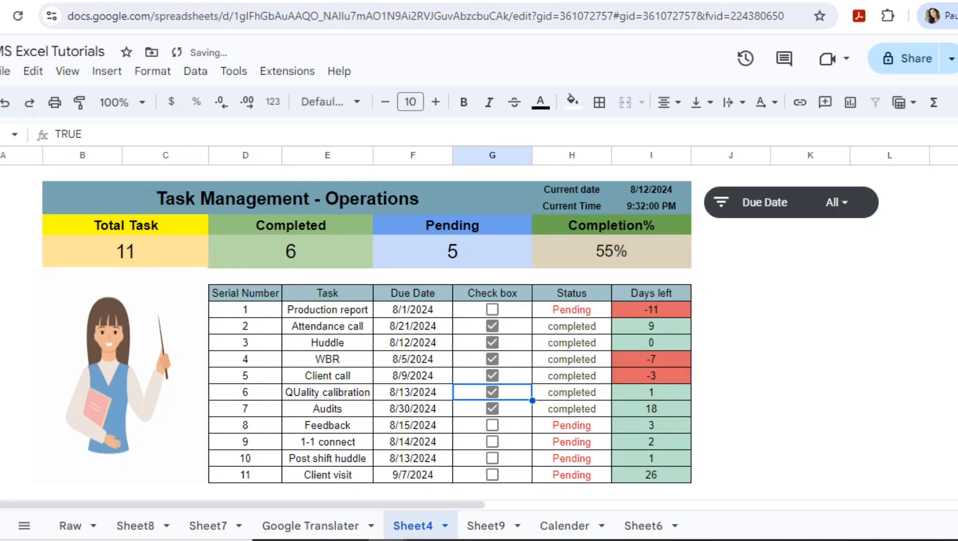
click(492, 309)
drag(492, 310, 492, 425)
click(492, 426)
click(492, 442)
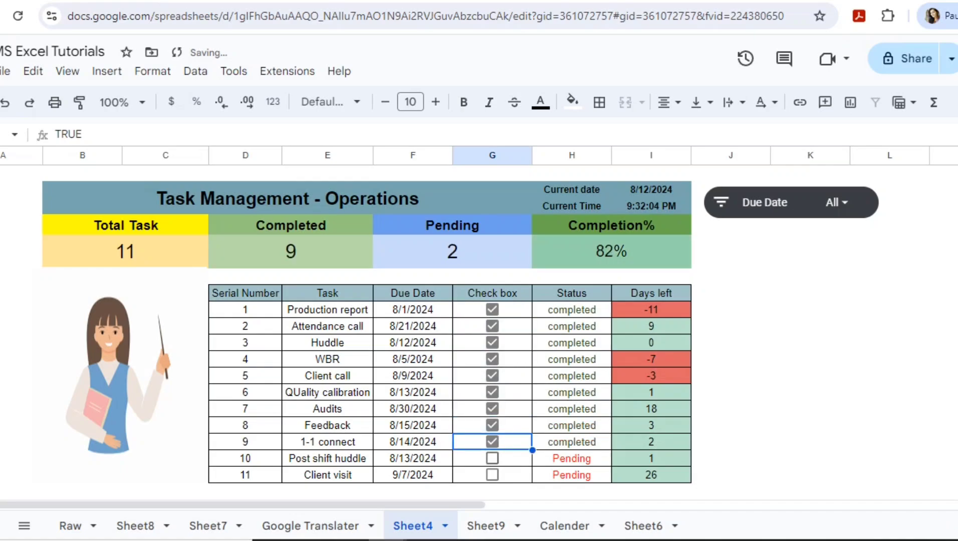
click(492, 458)
click(492, 475)
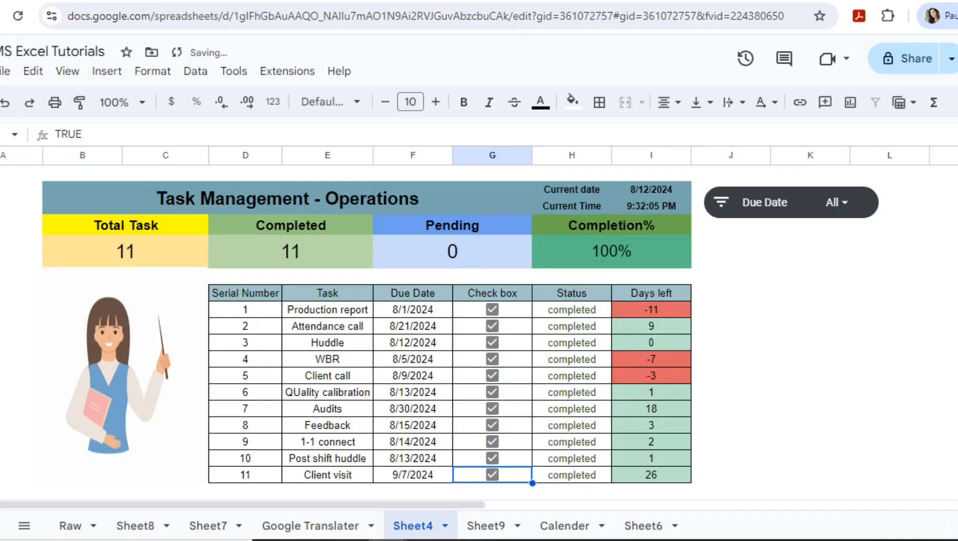
click(492, 294)
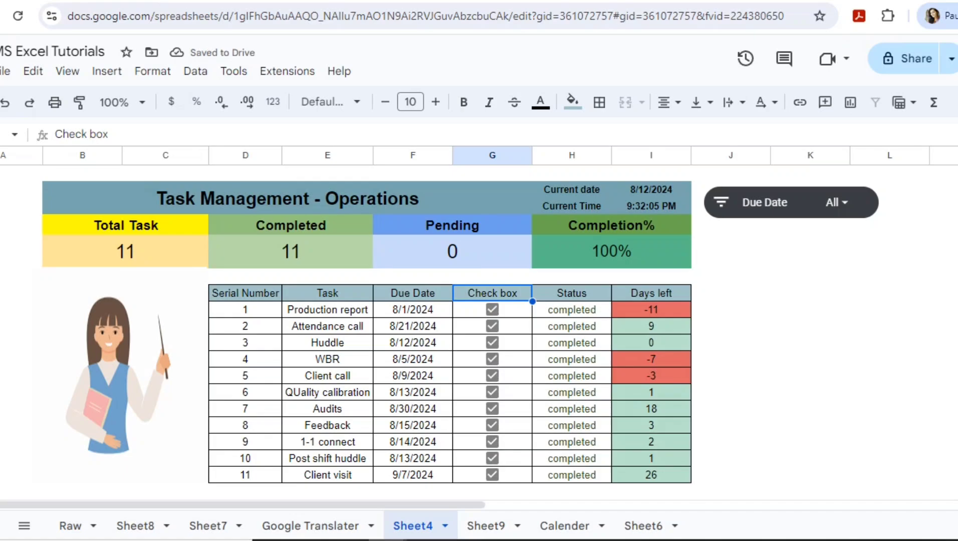
Step: Clear the check boxes of all eleven tasks in the Sheet4 task table
click(492, 476)
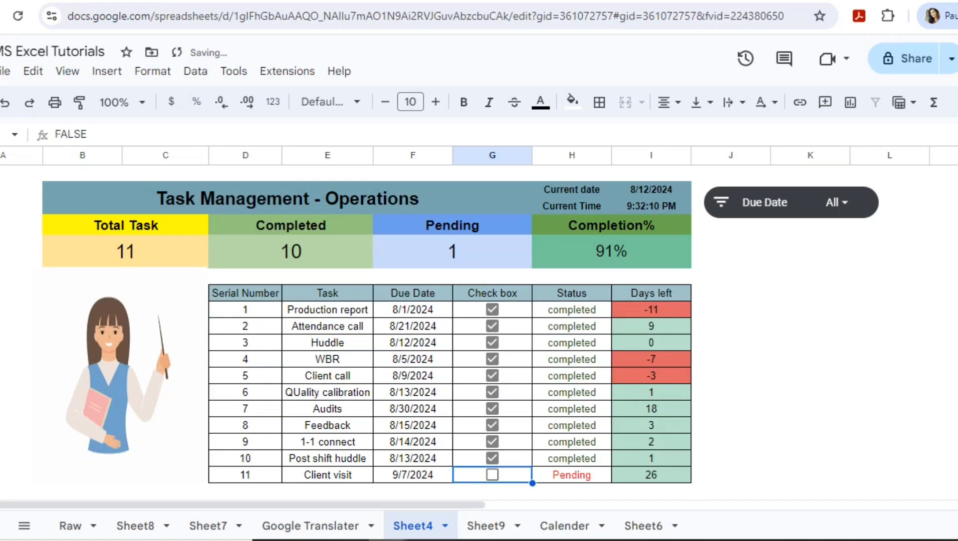
click(492, 459)
click(492, 442)
click(492, 425)
click(493, 309)
click(492, 392)
click(492, 409)
click(492, 376)
click(492, 359)
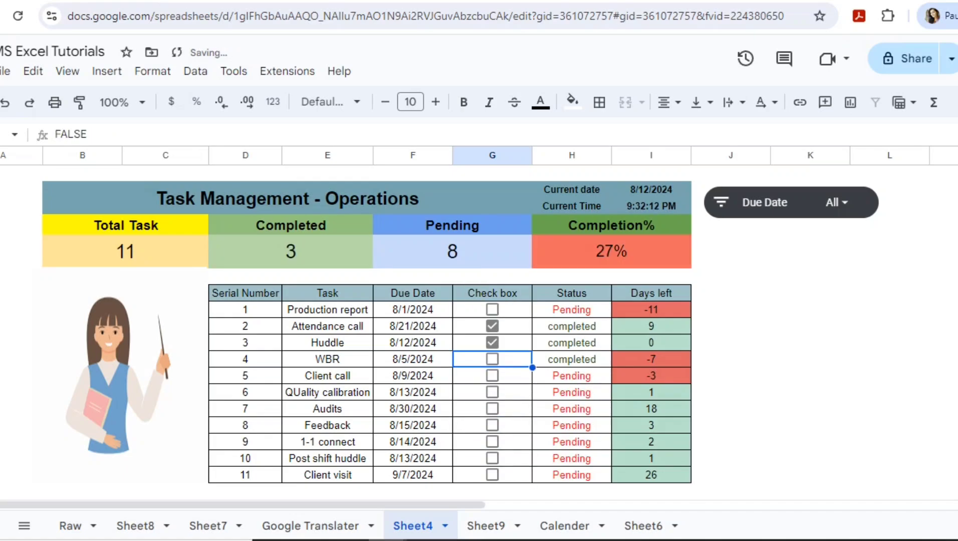
click(492, 343)
click(492, 326)
click(492, 310)
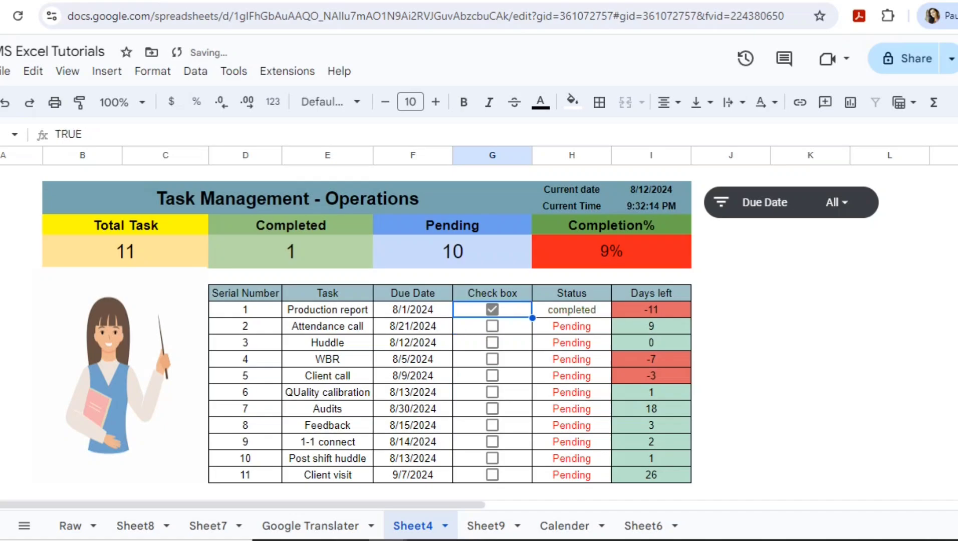
key(space)
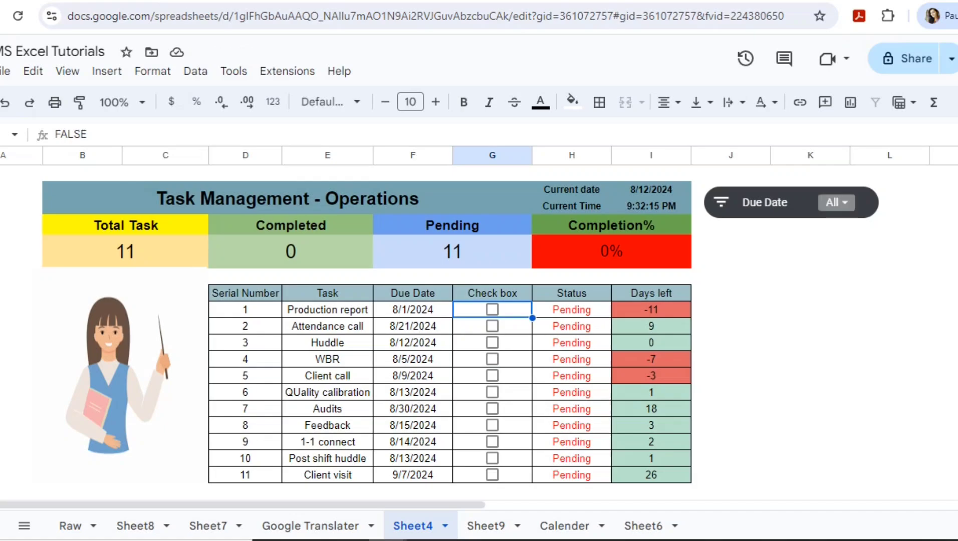
Step: Filter the task table with the Due Date slicer to show only 8/1/2024
click(836, 202)
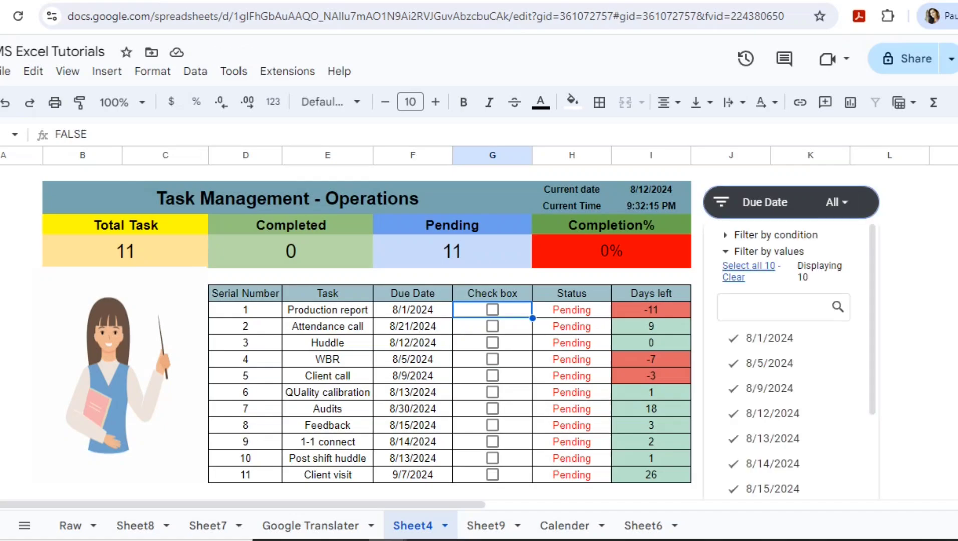
click(761, 339)
click(733, 277)
click(769, 339)
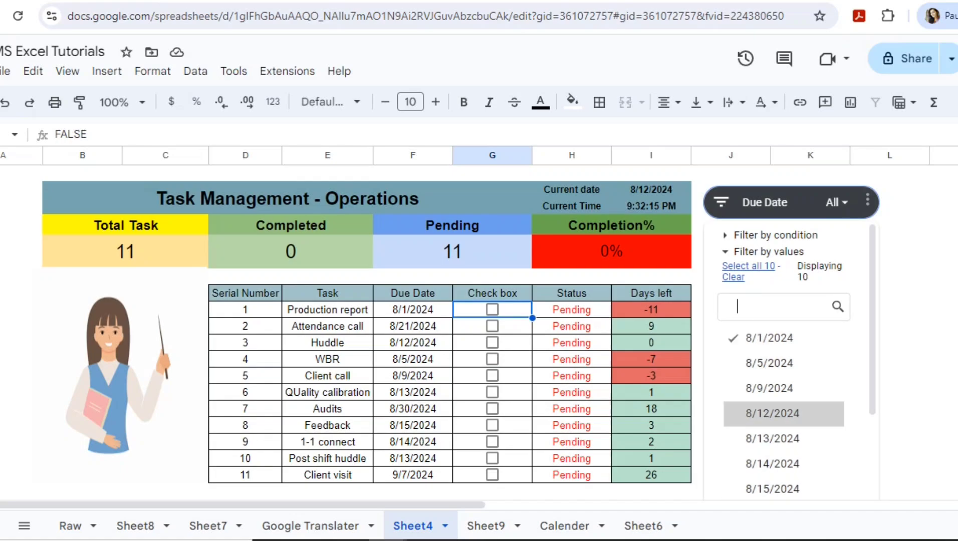
scroll(784, 413, down, 5)
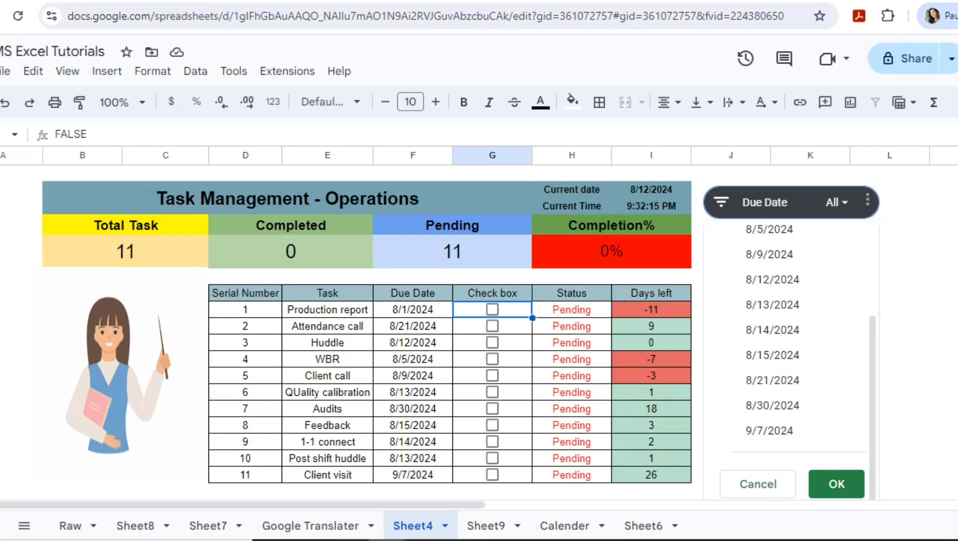
click(836, 484)
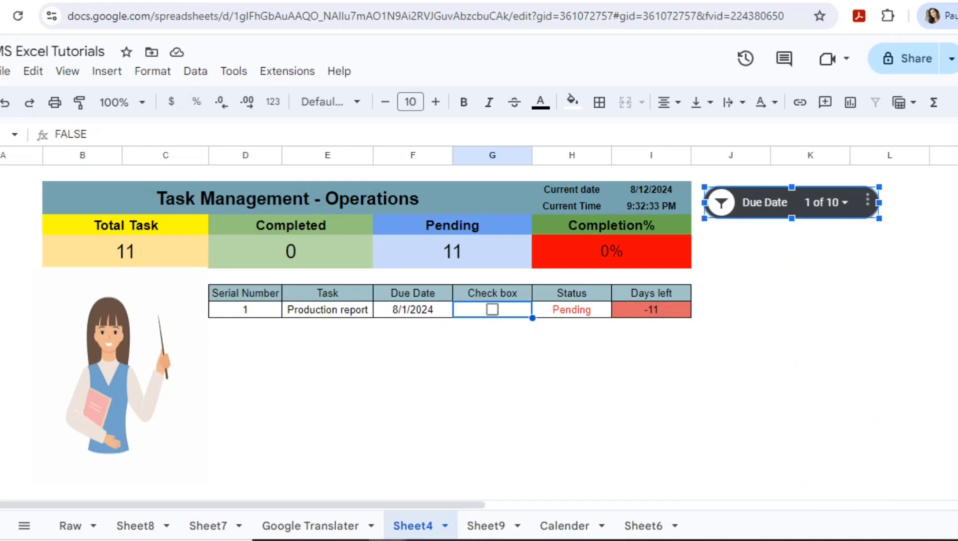
Step: Reset the Due Date slicer by selecting all due dates and applying the filter
click(826, 202)
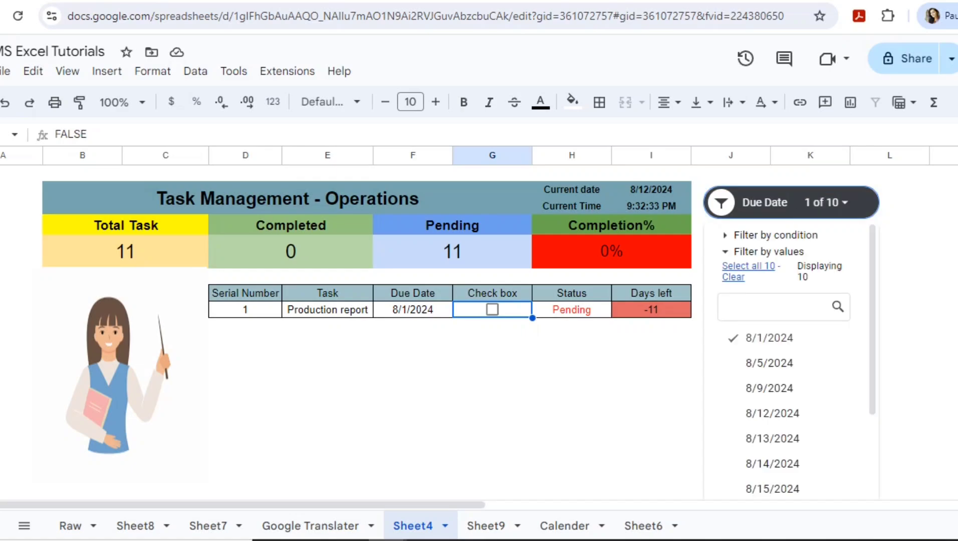
click(748, 266)
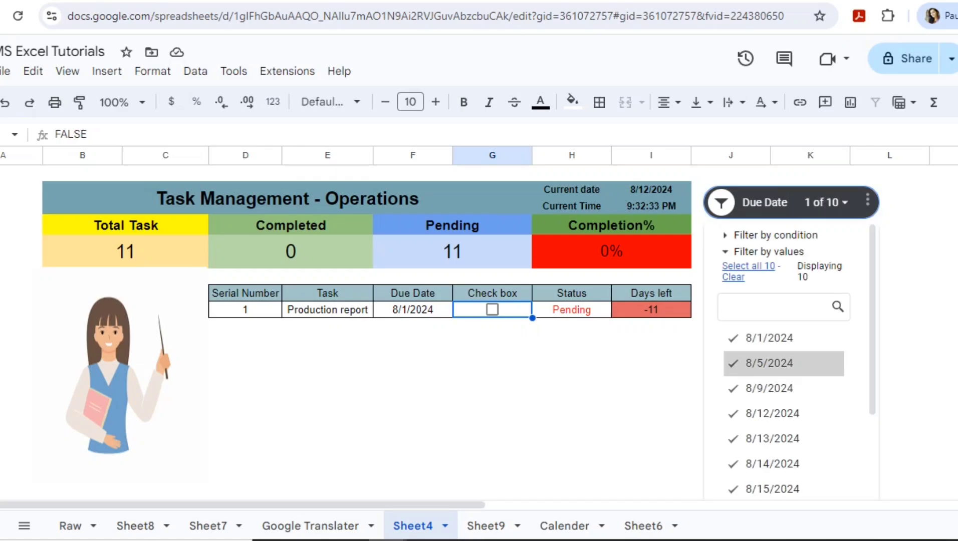
scroll(784, 368, down, 3)
click(836, 484)
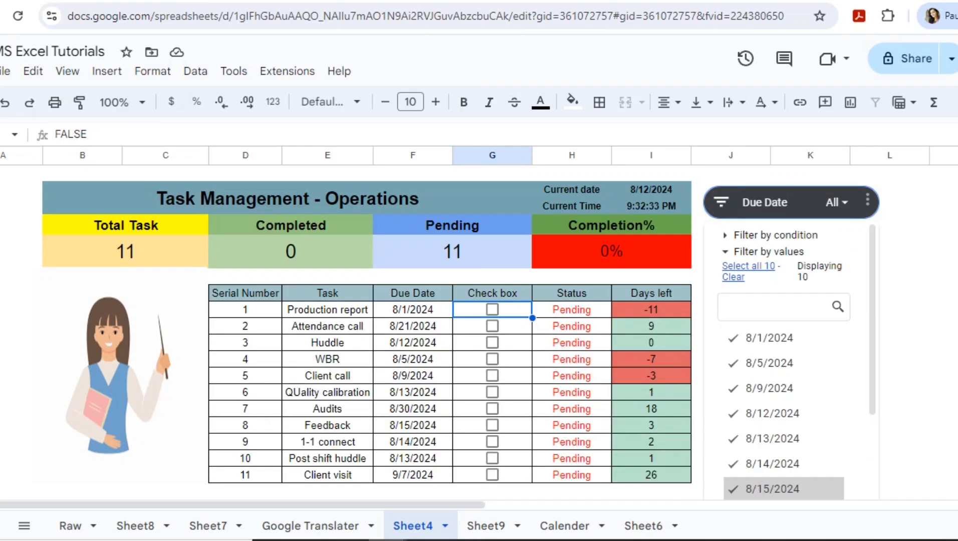
Step: Hide the gridlines on the empty Sheet9
click(486, 526)
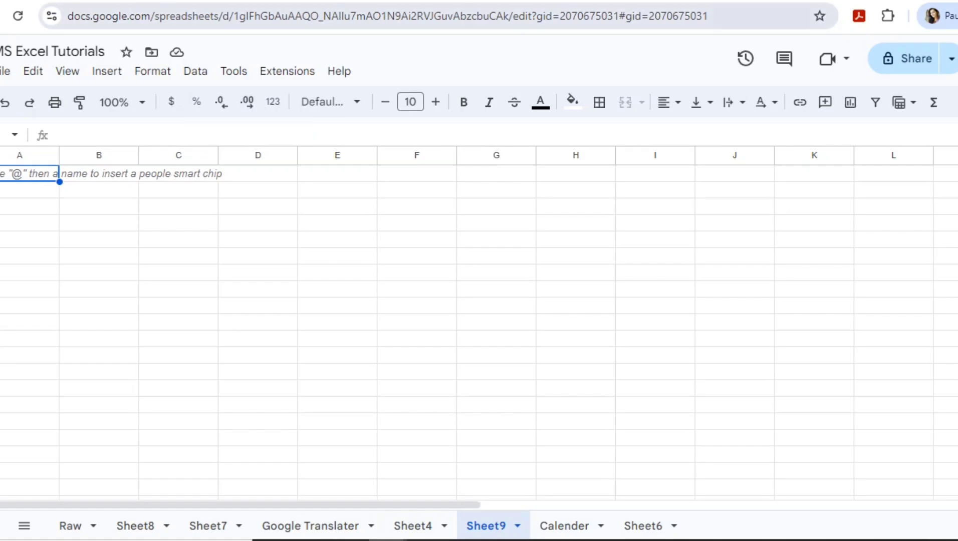
click(67, 71)
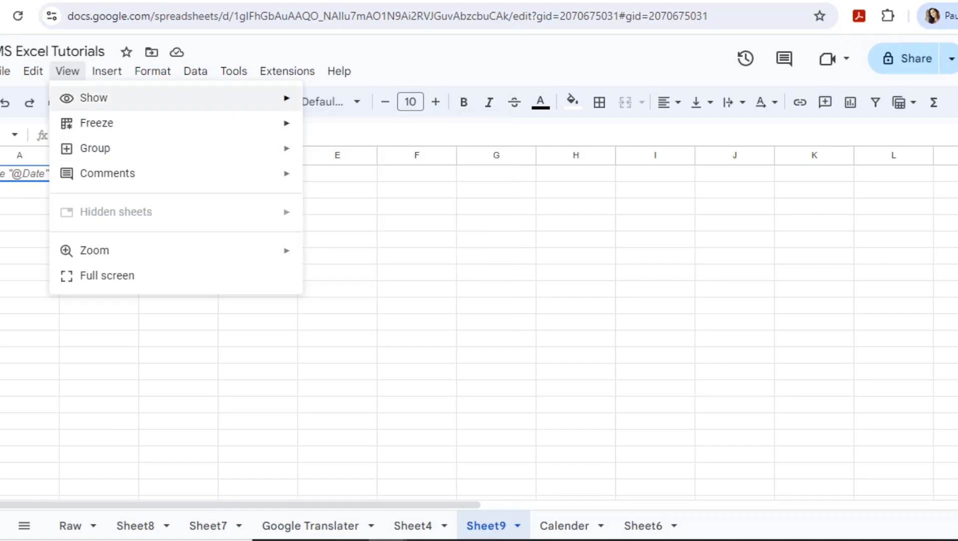
mouse_move(94, 98)
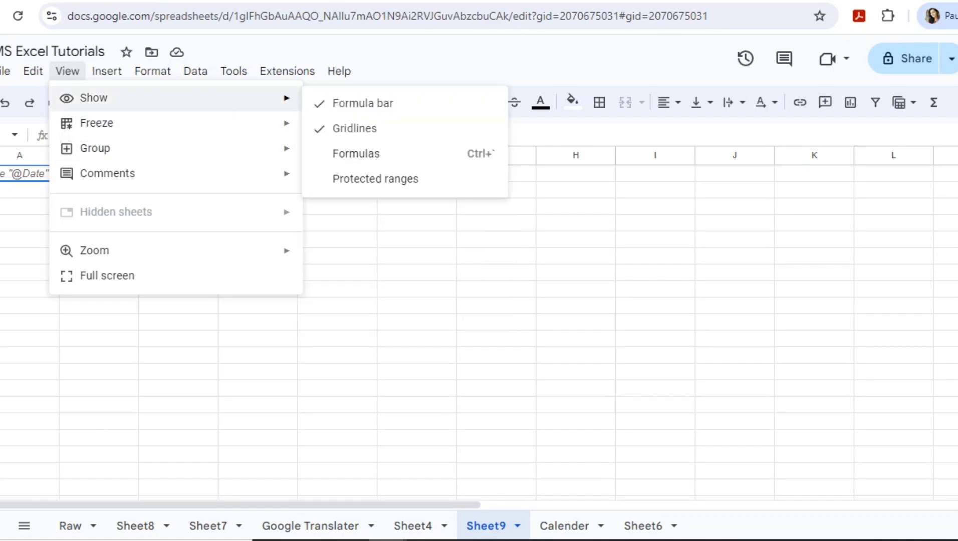
click(353, 128)
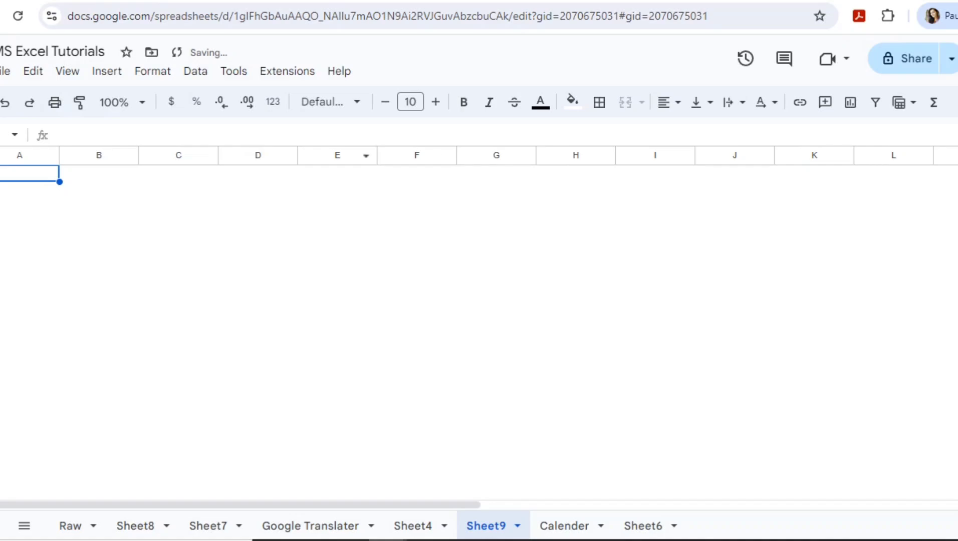
Step: Copy the merged "Task Management - Operations" title from Sheet4 to cell C2 of Sheet9, keeping it merged across C to H
click(413, 526)
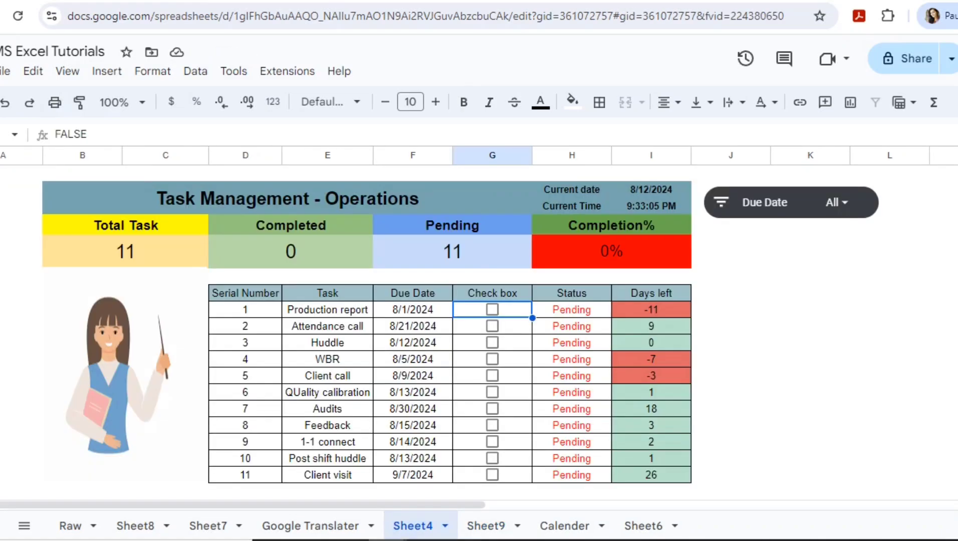
click(287, 198)
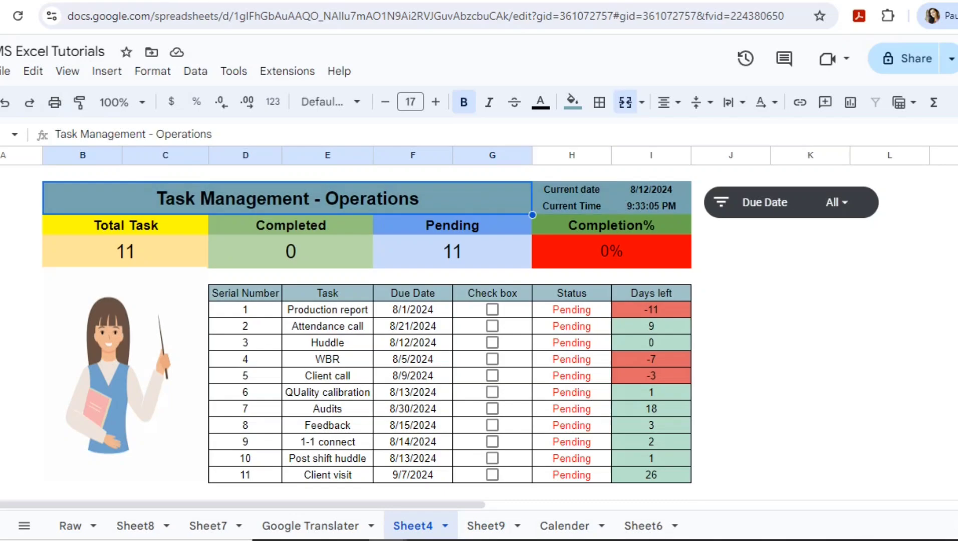
key(ctrl+c)
click(486, 526)
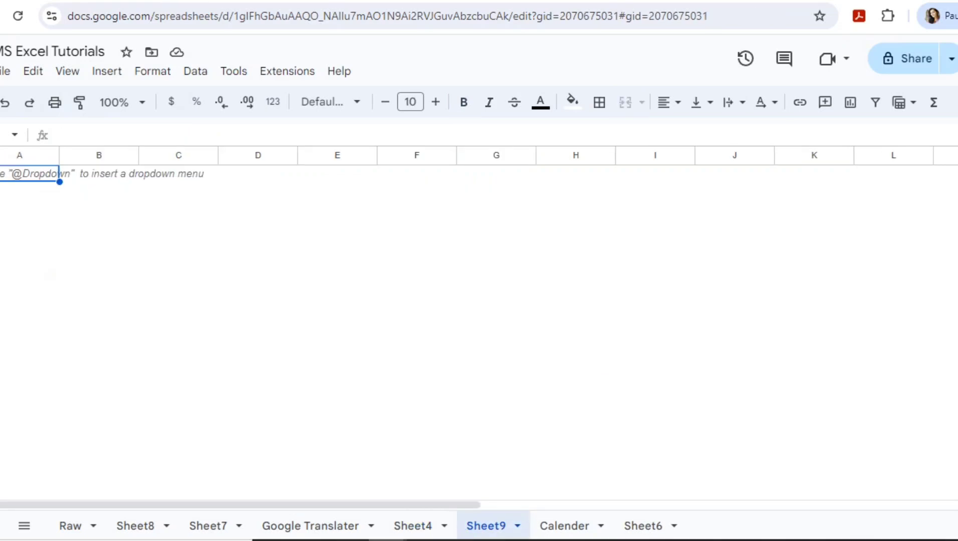
click(178, 190)
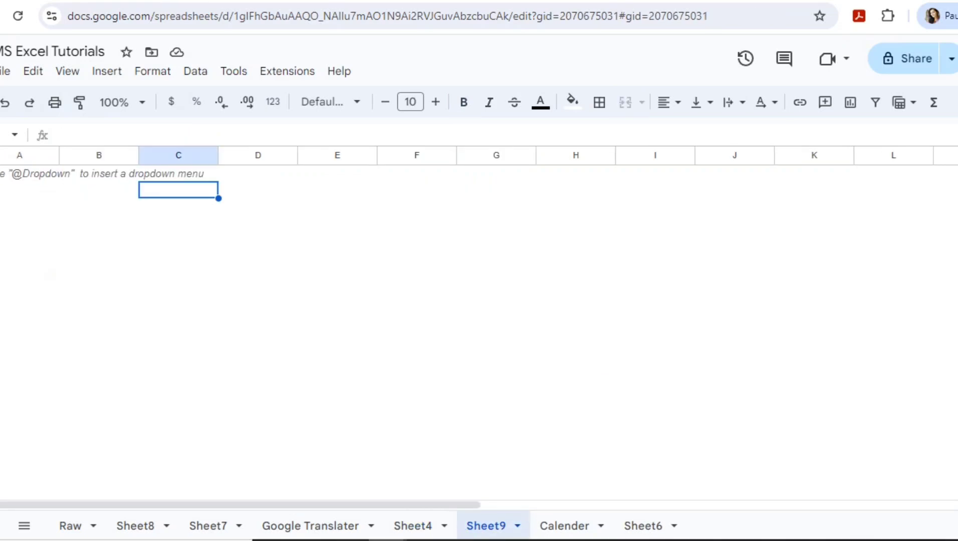
key(ctrl+v)
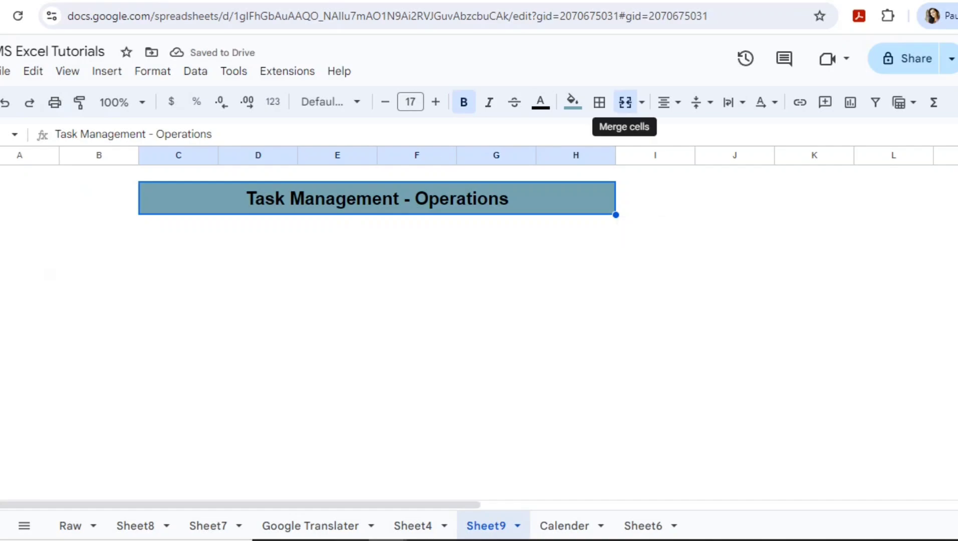
click(625, 103)
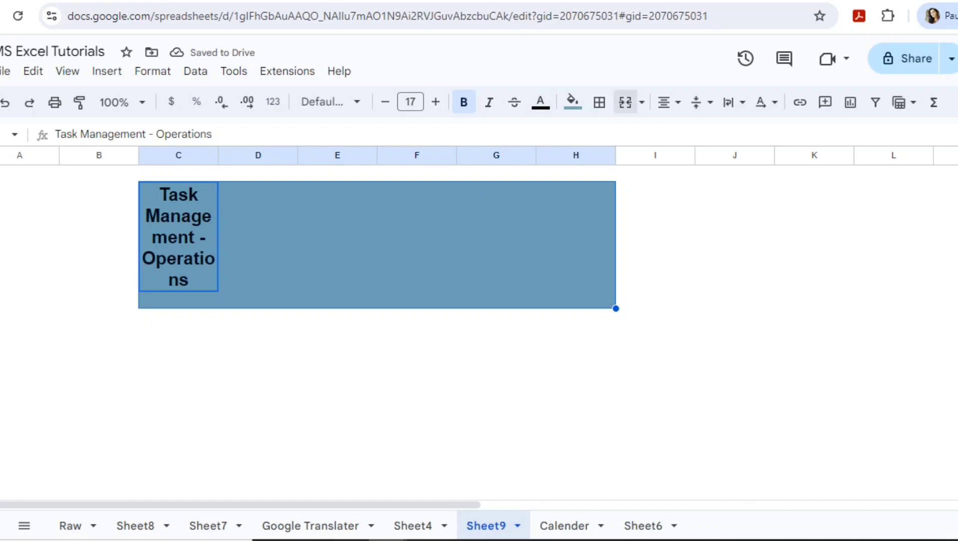
click(625, 102)
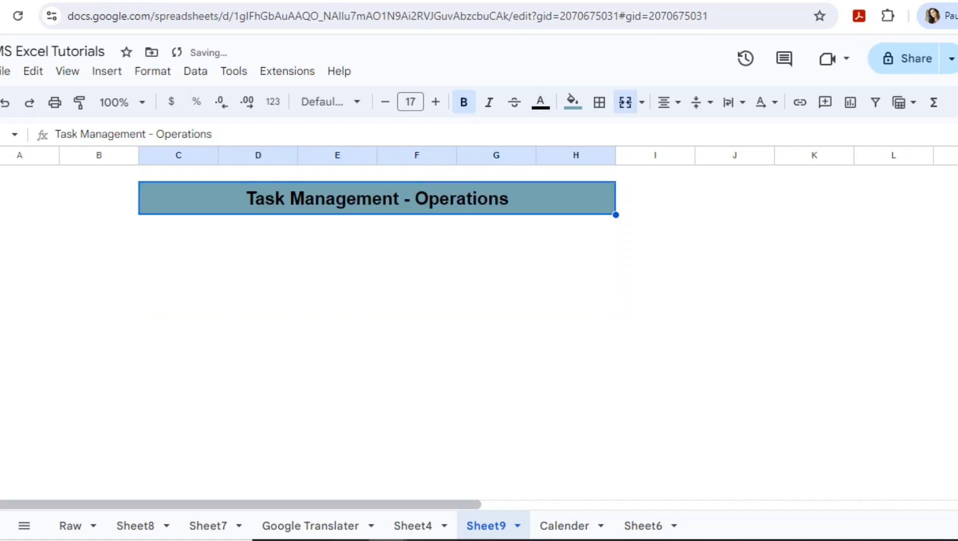
Step: Copy the Current date and Current Time labels with their values from Sheet4 to Sheet9, starting at cell I2 beside the title
click(413, 526)
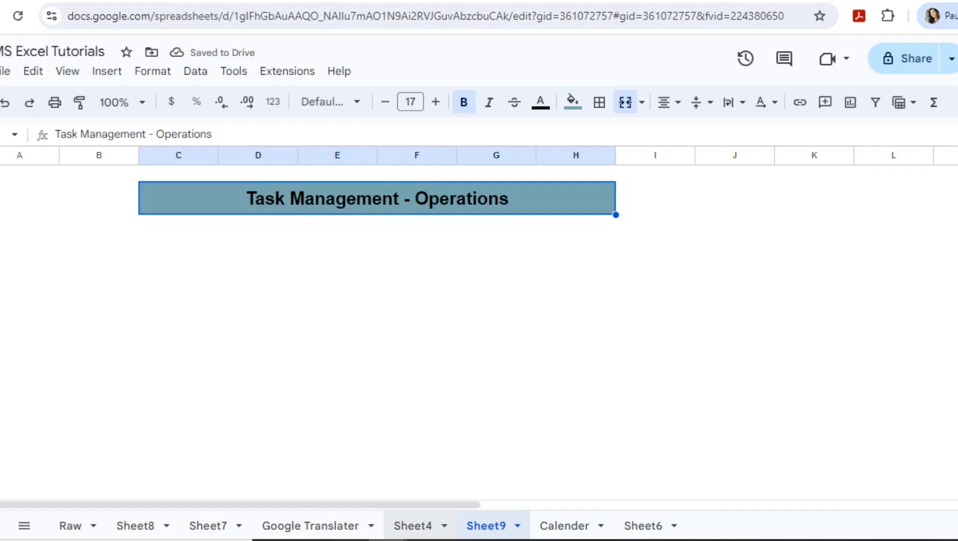
click(572, 206)
drag(571, 191, 481, 207)
click(651, 190)
drag(572, 190, 651, 206)
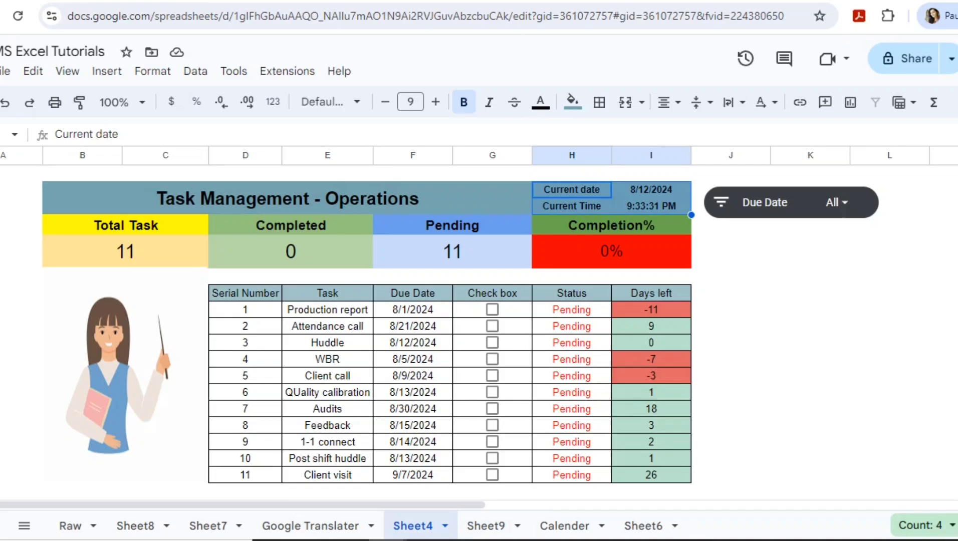
key(ctrl+c)
click(486, 525)
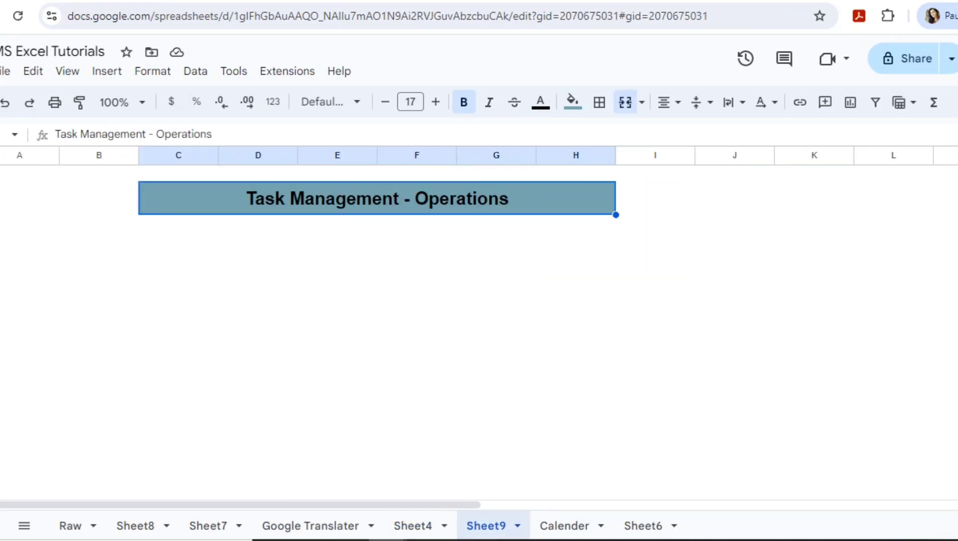
click(655, 190)
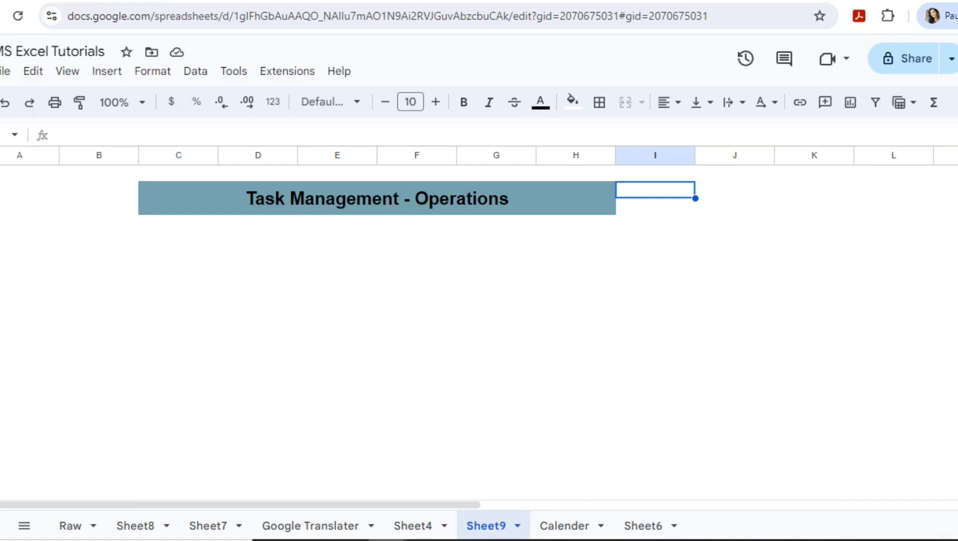
key(ctrl+v)
key(Left)
key(Right)
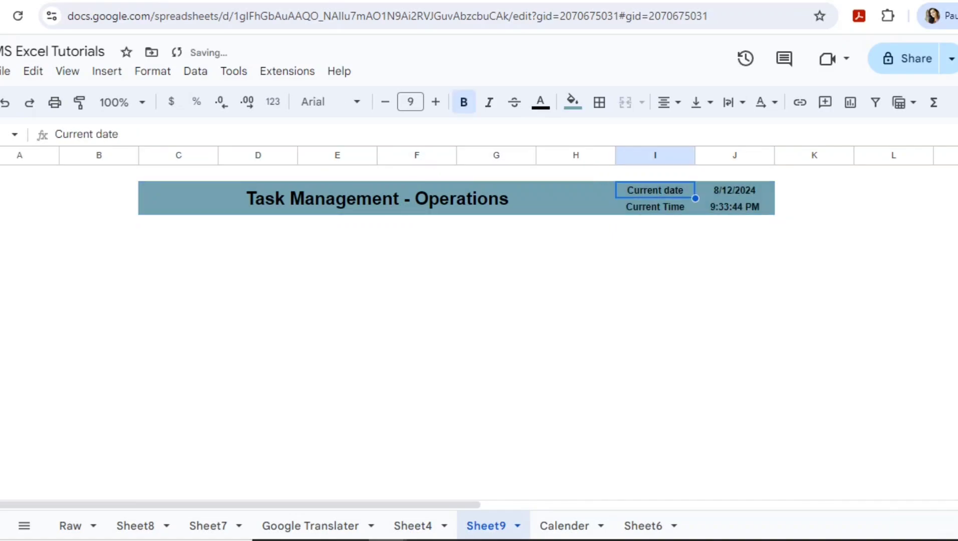
Step: Inspect the formulas behind the current date and current time values in the Sheet9 header
key(shift+Down)
key(Right)
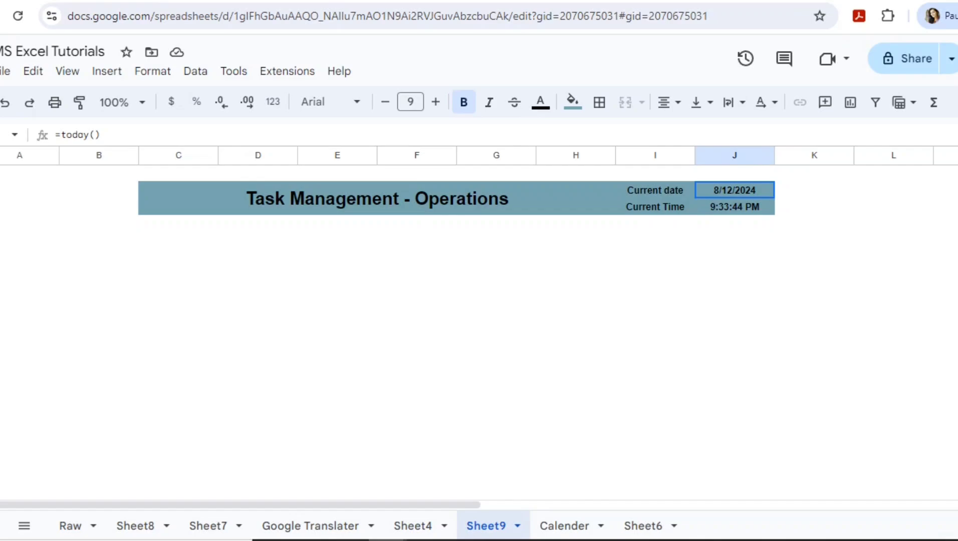
key(F2)
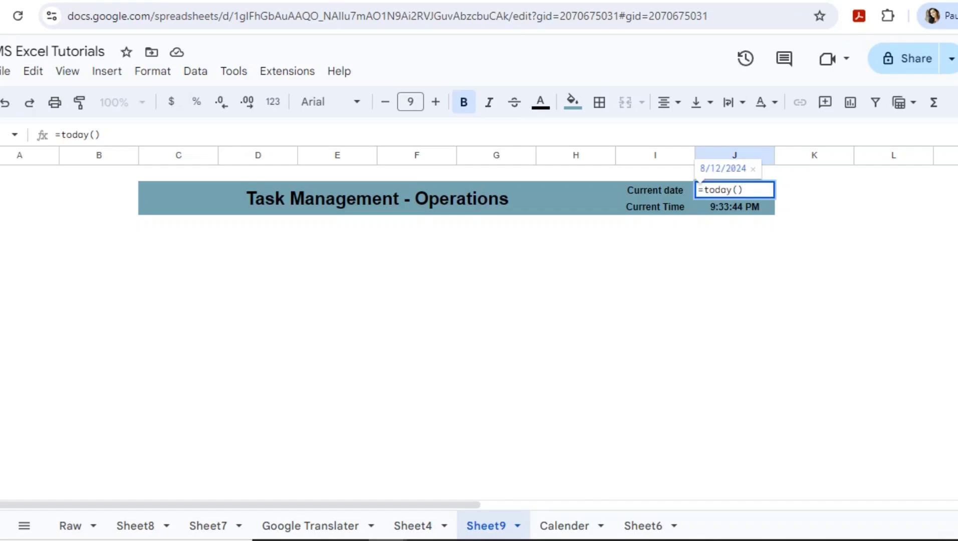
drag(655, 191, 735, 206)
double_click(735, 207)
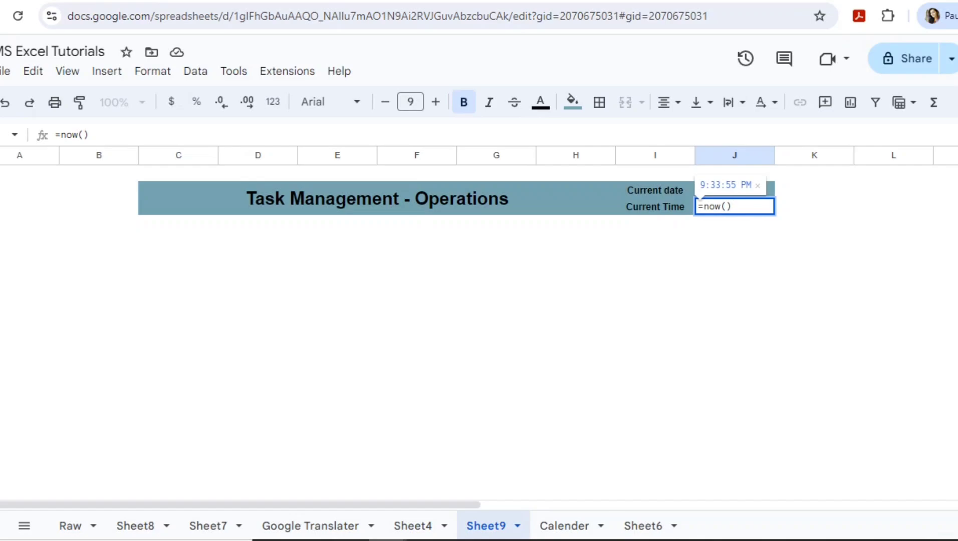
click(655, 206)
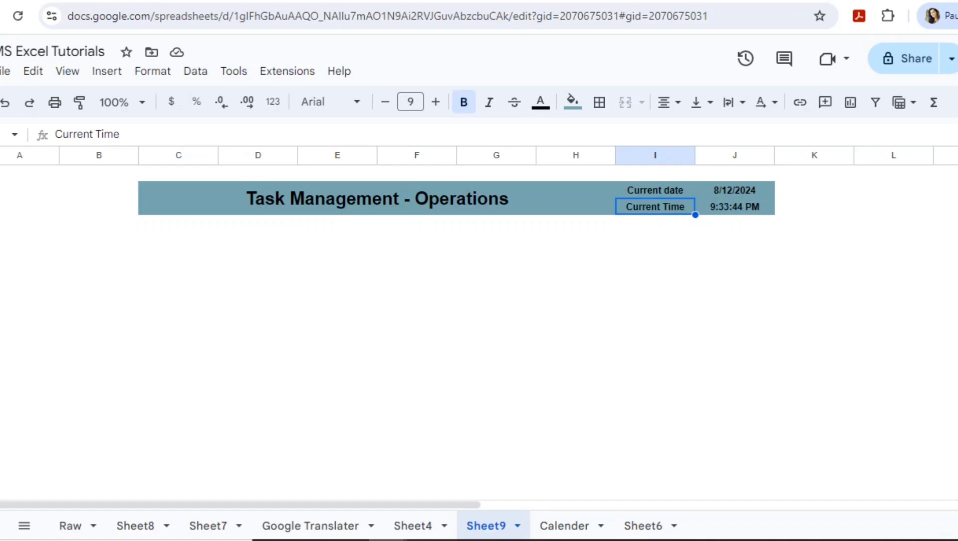
key(Right)
key(Up)
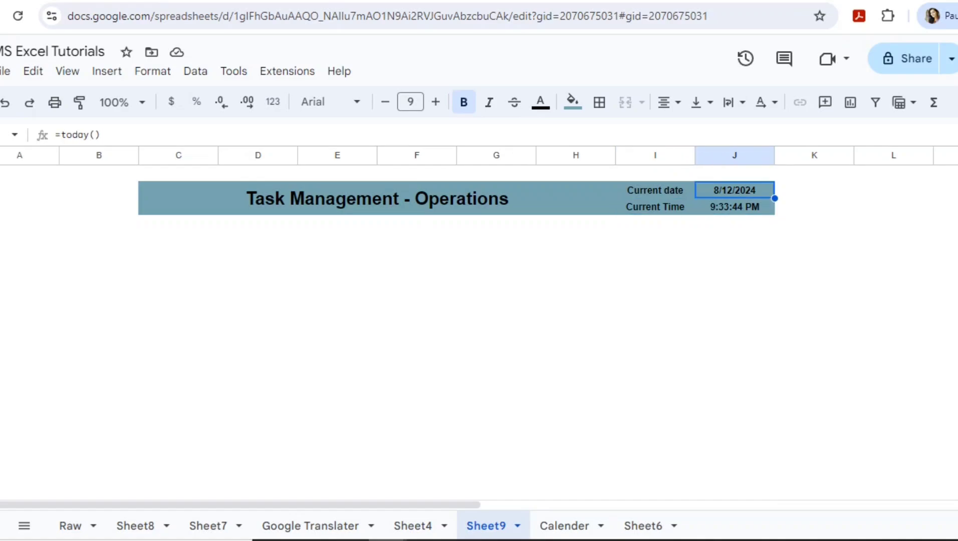
key(shift+Down)
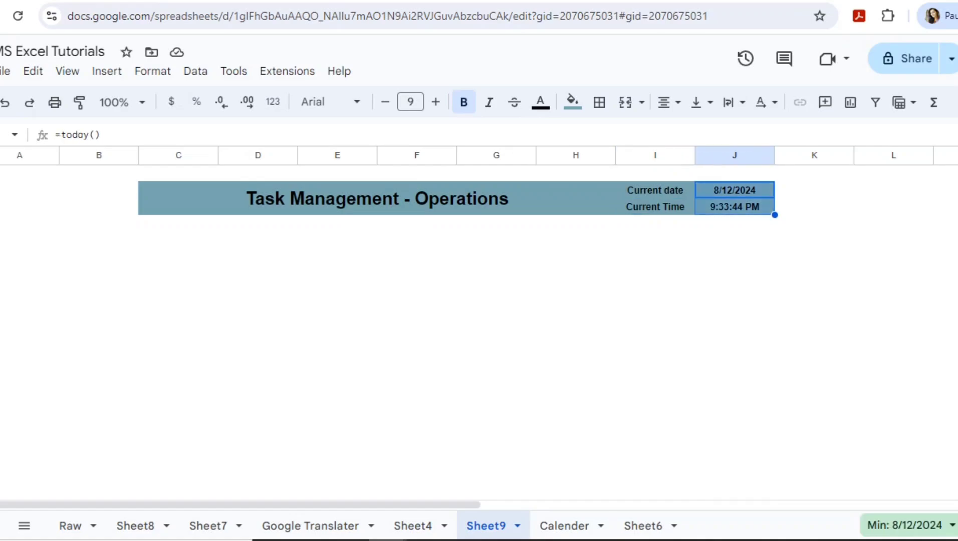
key(Left)
key(Right)
key(shift+Down)
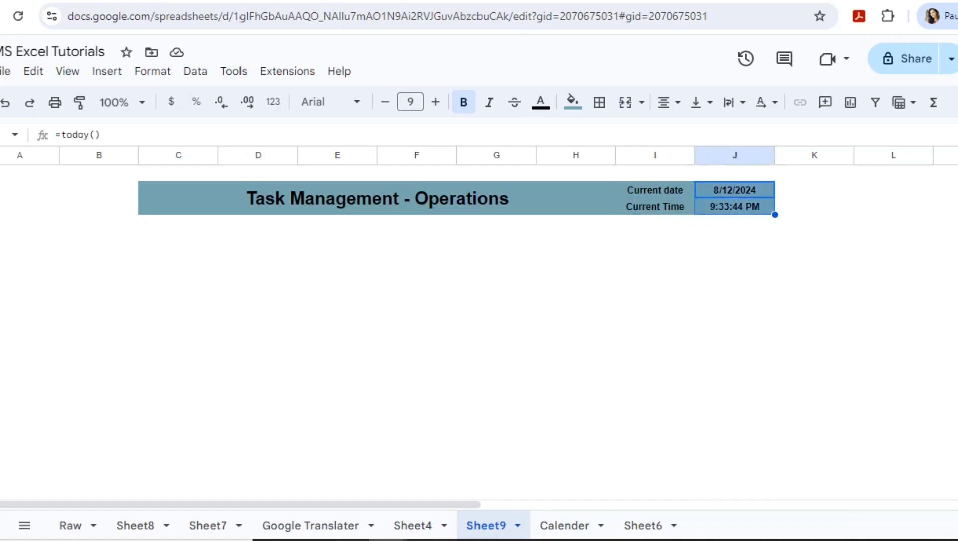
key(Down)
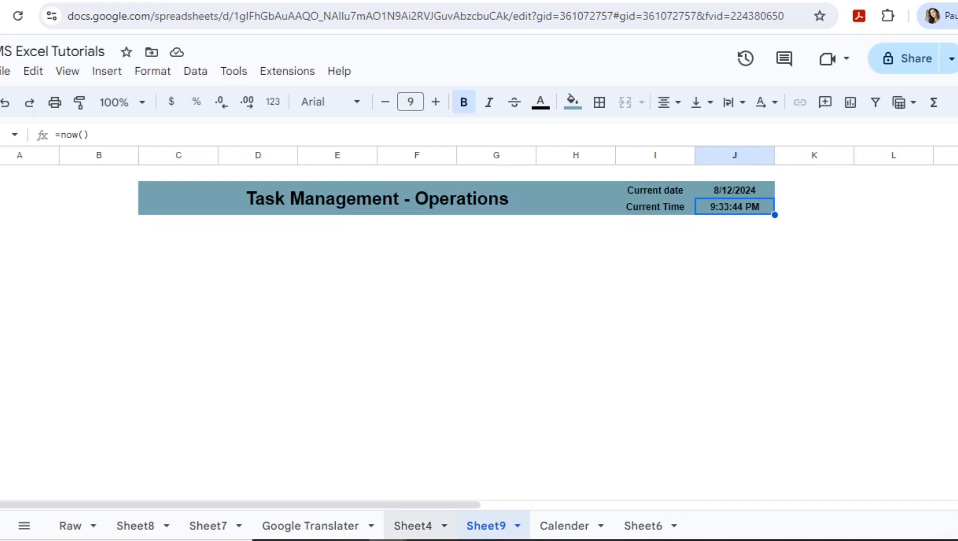
Step: Copy the Total Task, Completed, Pending and Completion% heading row from Sheet4 to Sheet9, starting at cell C4 below the title
drag(125, 226, 611, 226)
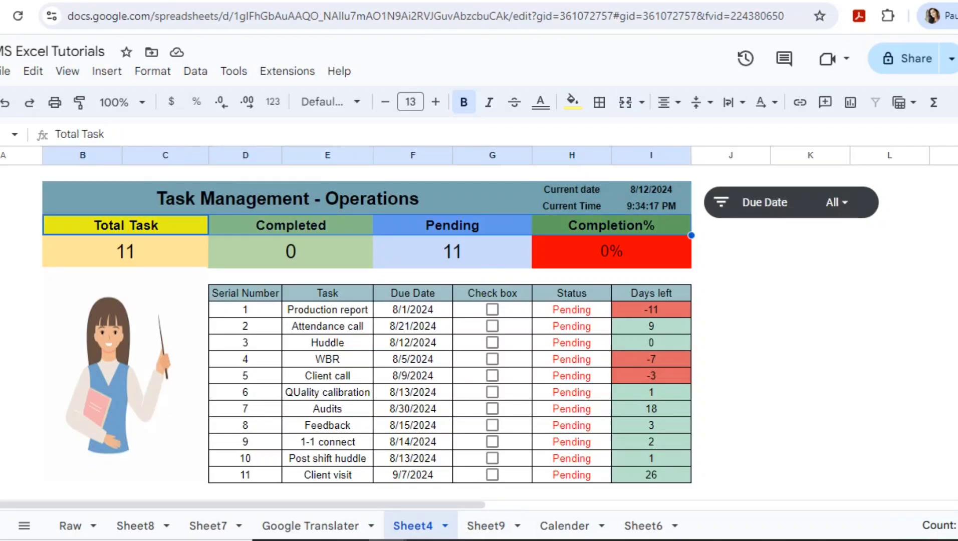
key(ctrl+c)
click(485, 526)
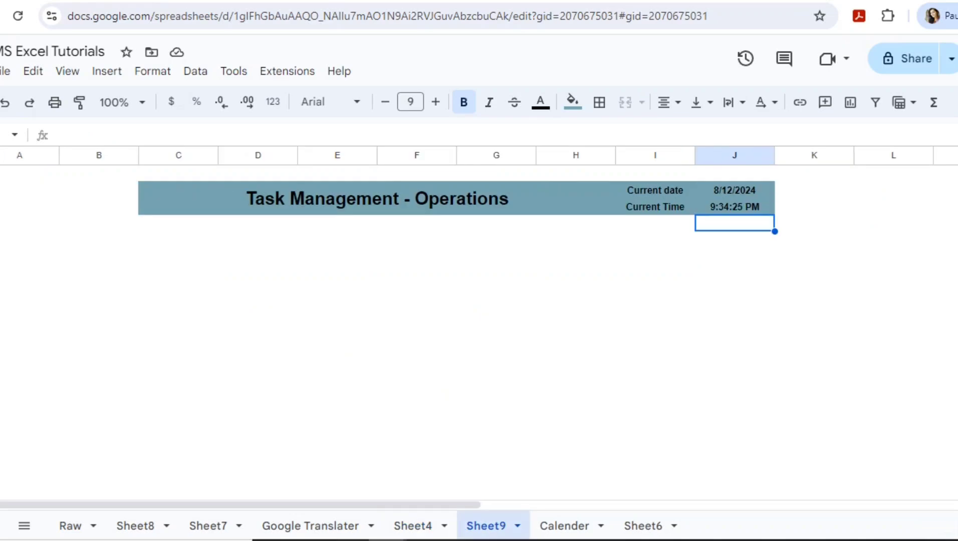
key(Left)
key(Left)
key(Left)
key(Left)
key(Left)
key(Left)
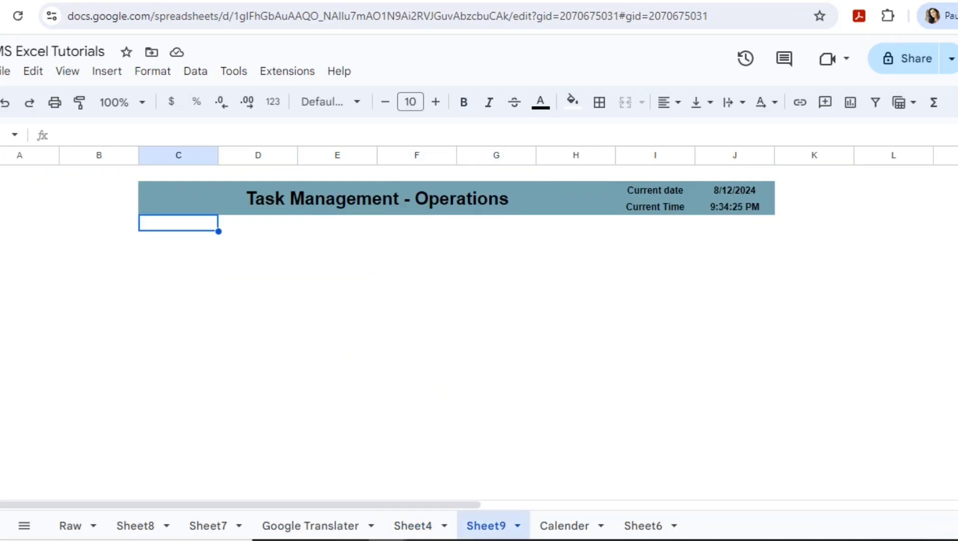
key(ctrl+v)
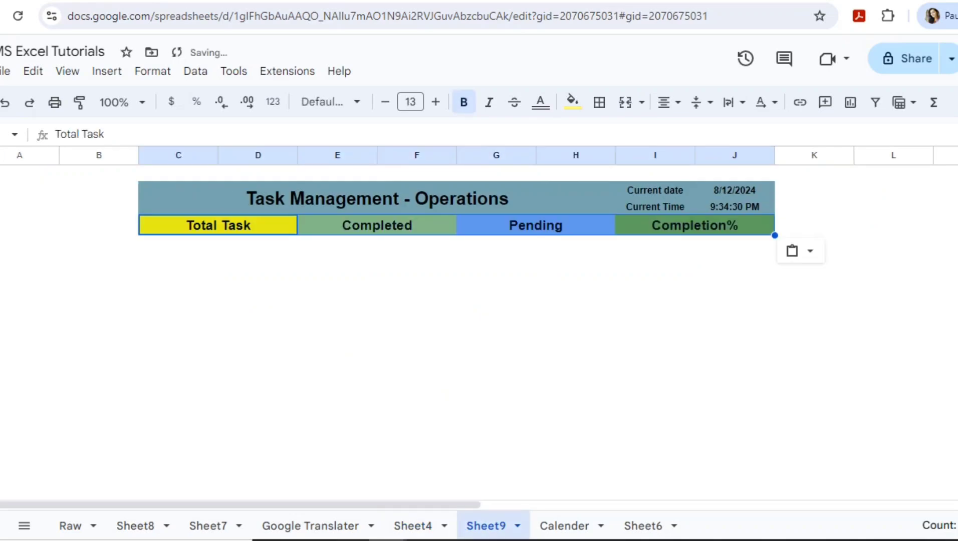
Step: Review the merged cells, yellow fill and bold formatting of the Total Task heading, and look over the three headings beside it
key(Right)
key(Left)
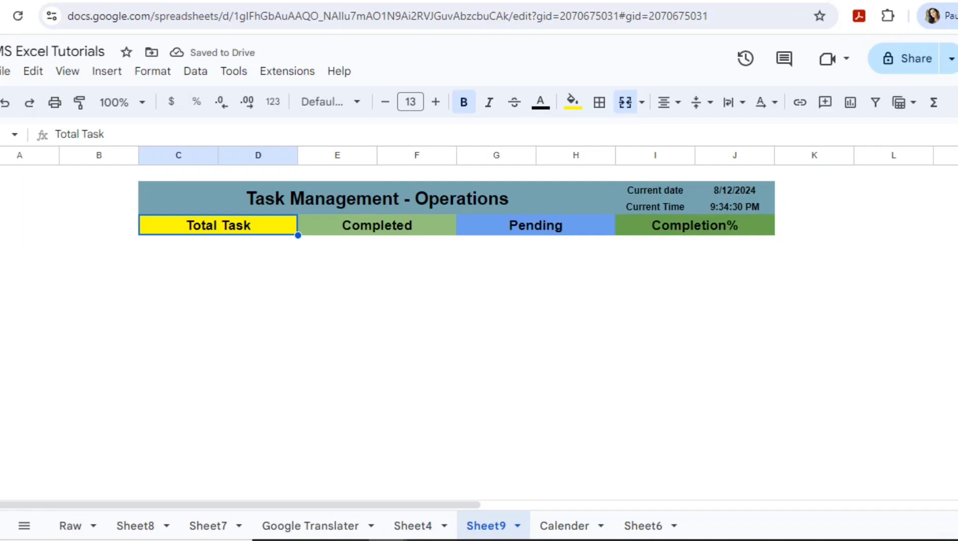
key(Left)
key(Right)
click(625, 102)
click(625, 102)
click(572, 102)
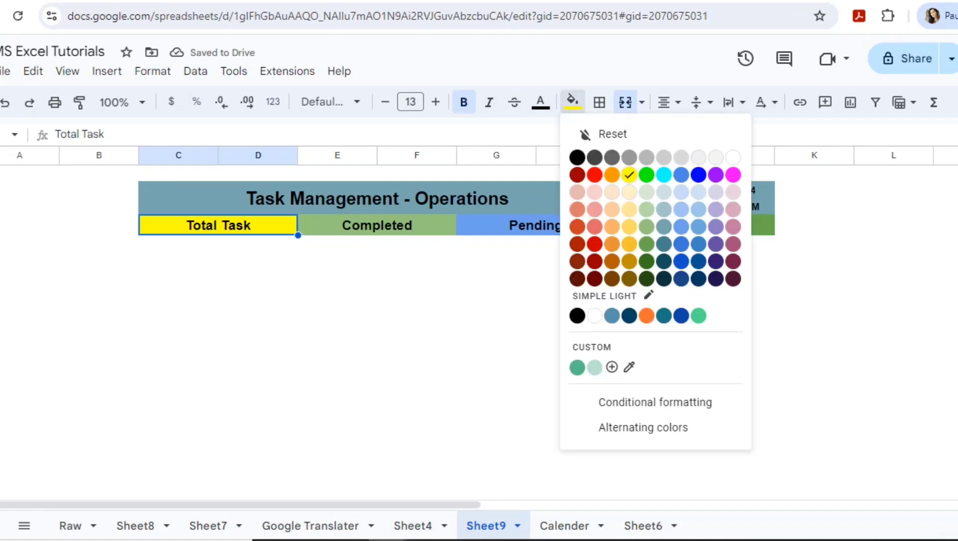
click(629, 175)
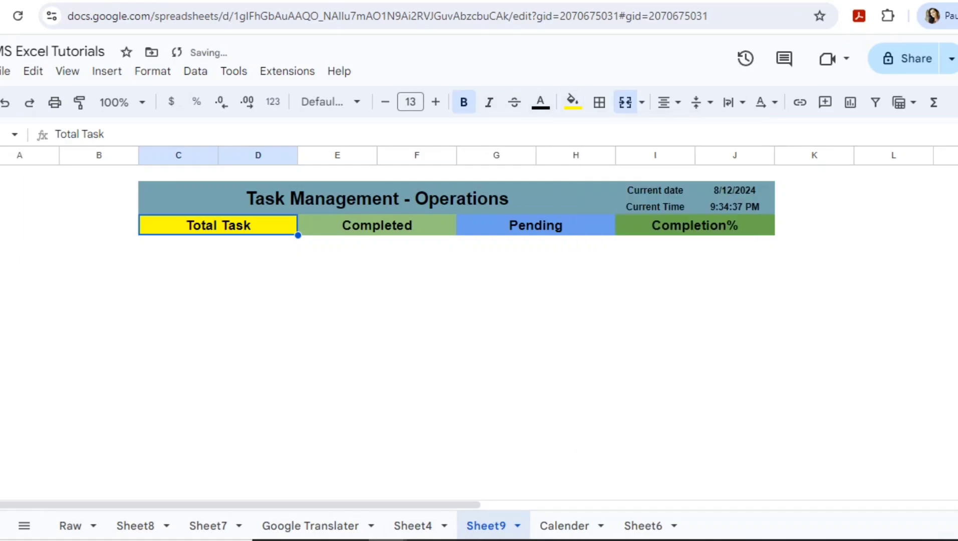
click(463, 102)
click(463, 102)
click(377, 226)
click(536, 225)
click(694, 225)
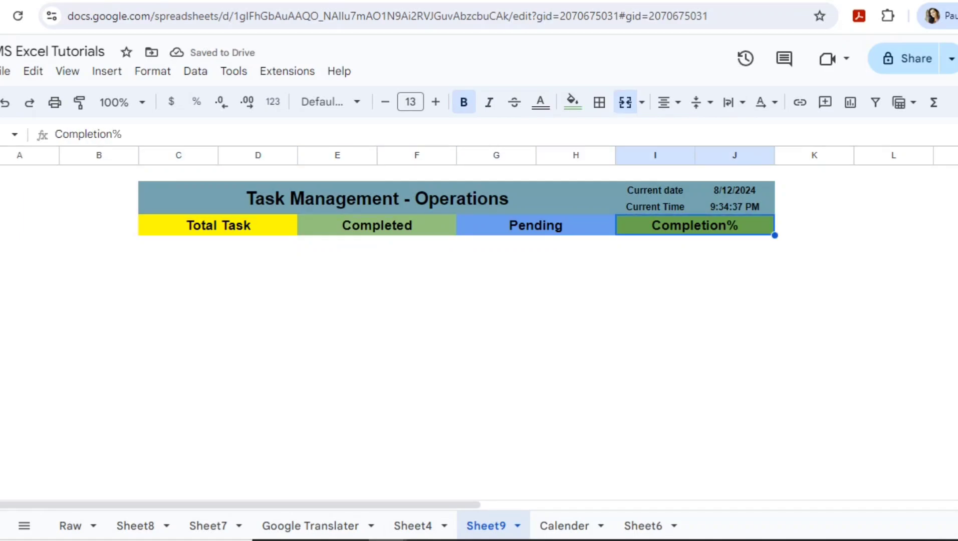
Step: Copy the row of summary formulas beneath the headings on Sheet4 to Sheet9, starting at cell C5
click(413, 527)
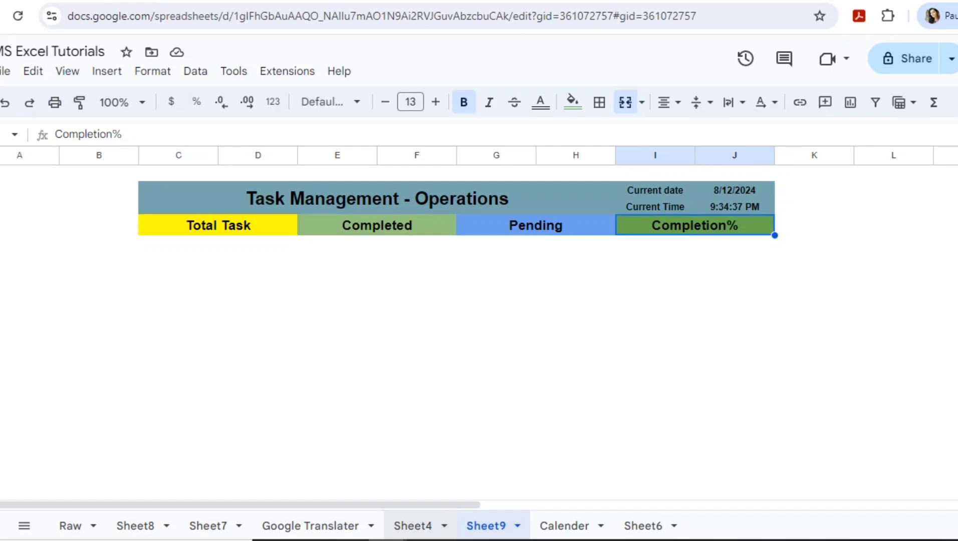
key(Down)
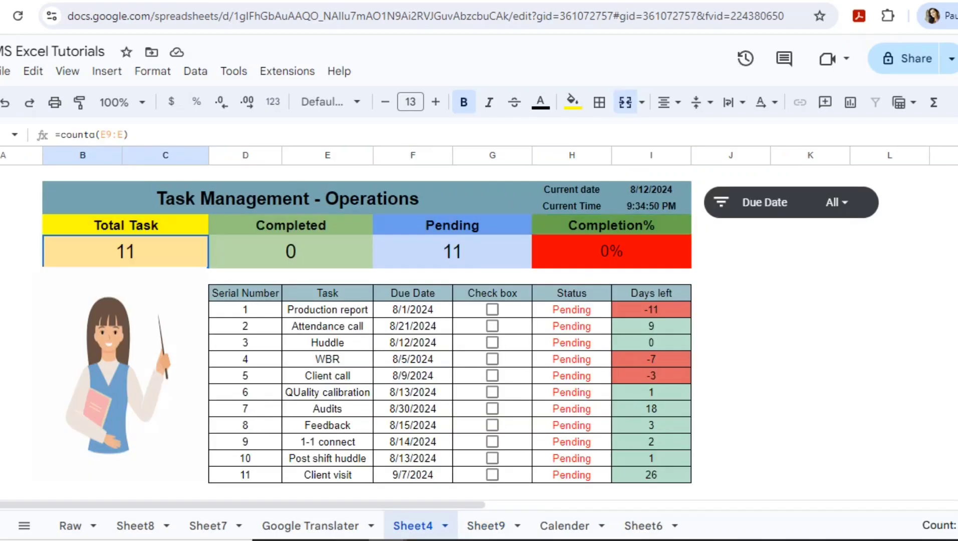
key(shift+Right)
key(shift+Right)
key(shift+Right)
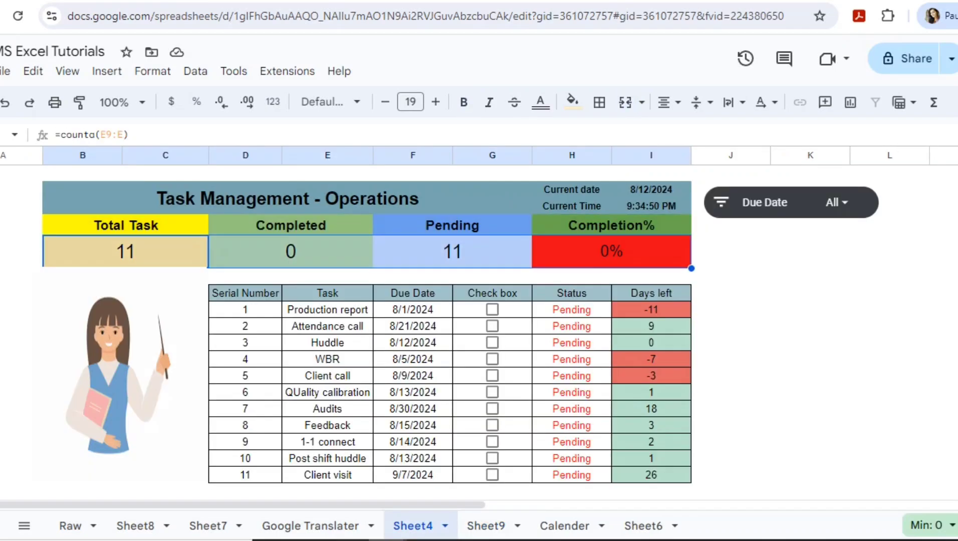
key(ctrl+c)
click(486, 525)
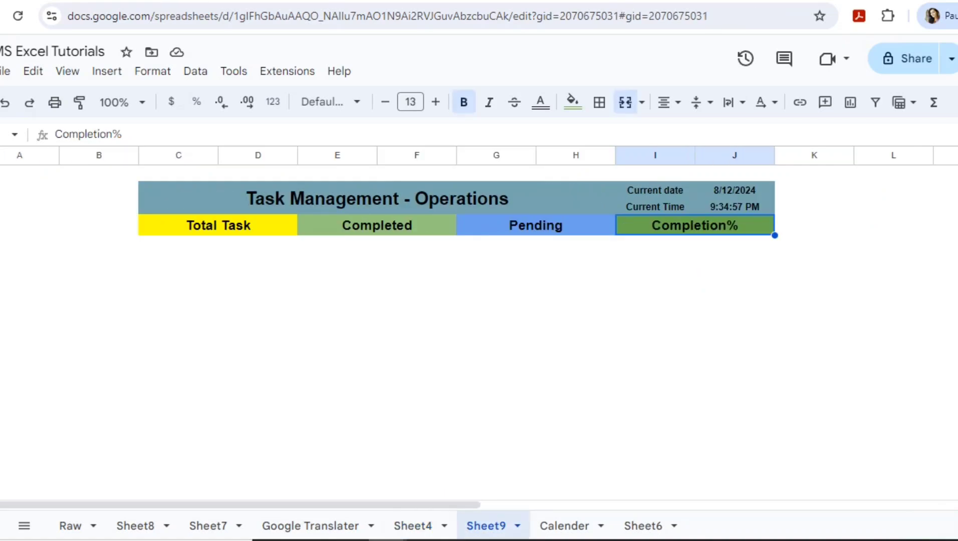
click(178, 243)
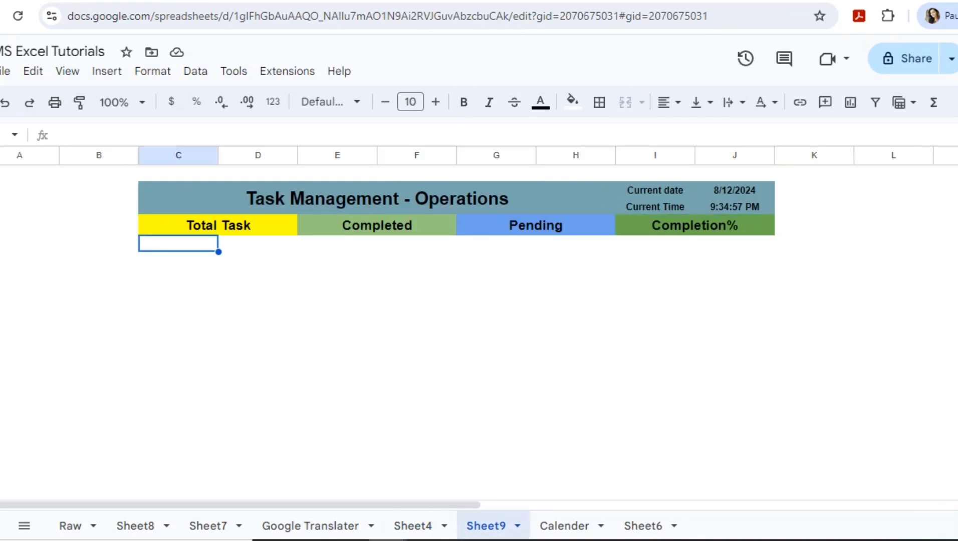
key(ctrl+v)
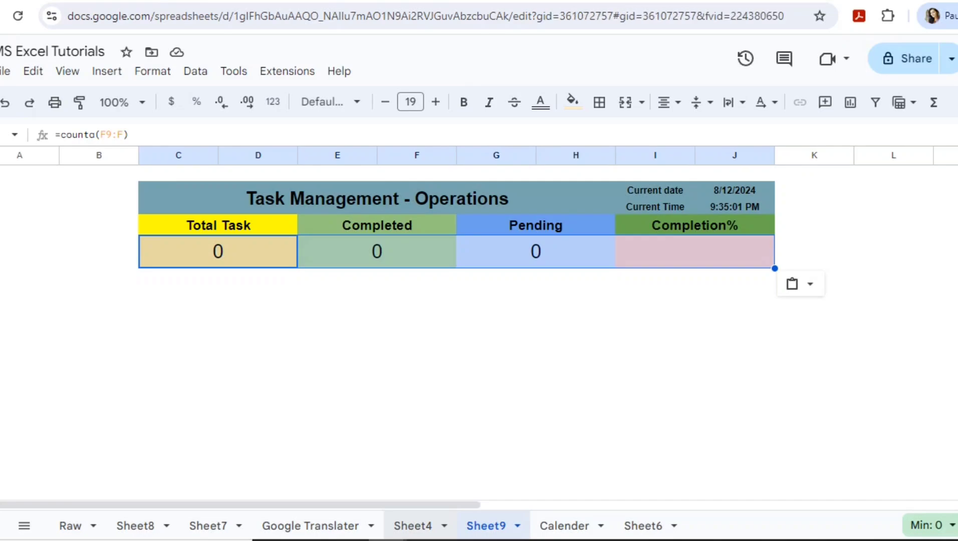
Step: Copy the whole task table, from Serial Number through Days left, from Sheet4 to cell D7 of Sheet9
click(413, 526)
drag(246, 293, 652, 475)
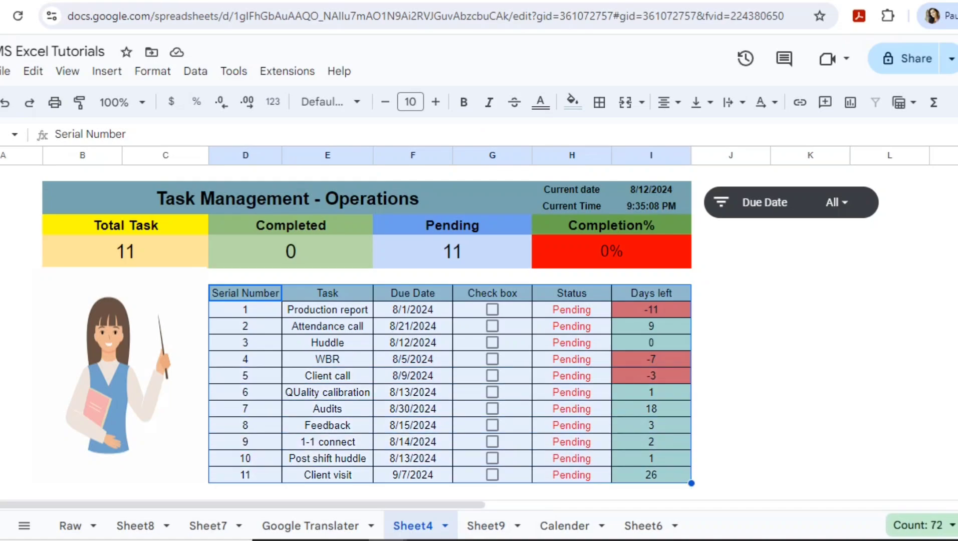
key(ctrl+c)
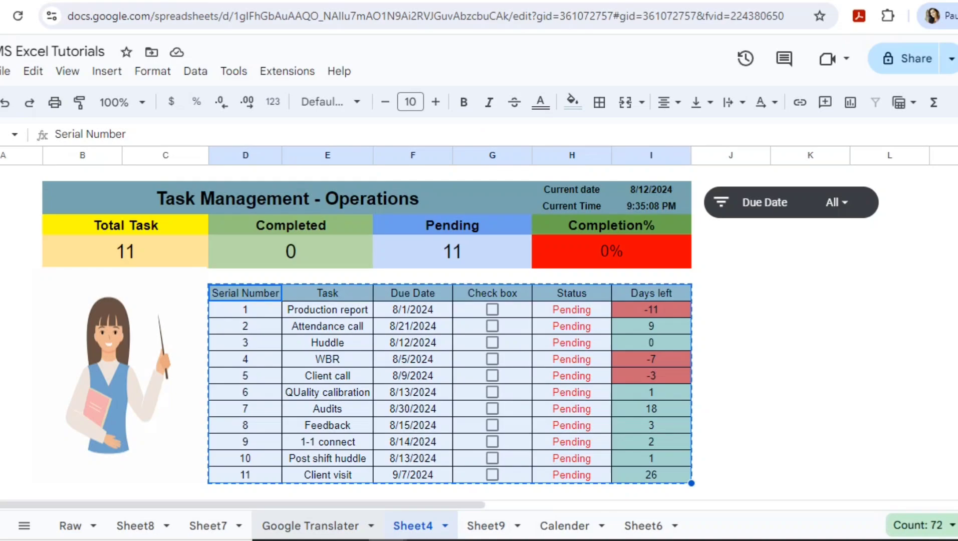
click(311, 526)
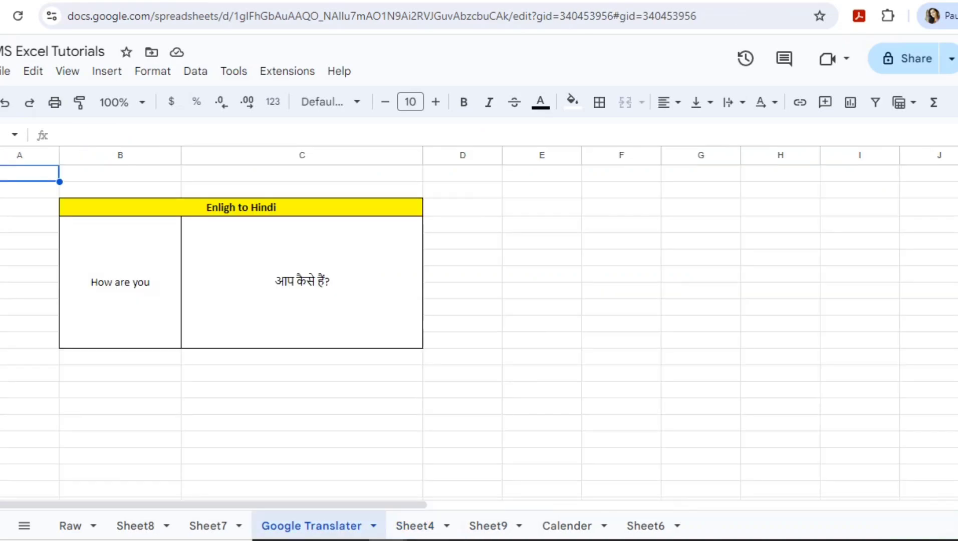
click(415, 526)
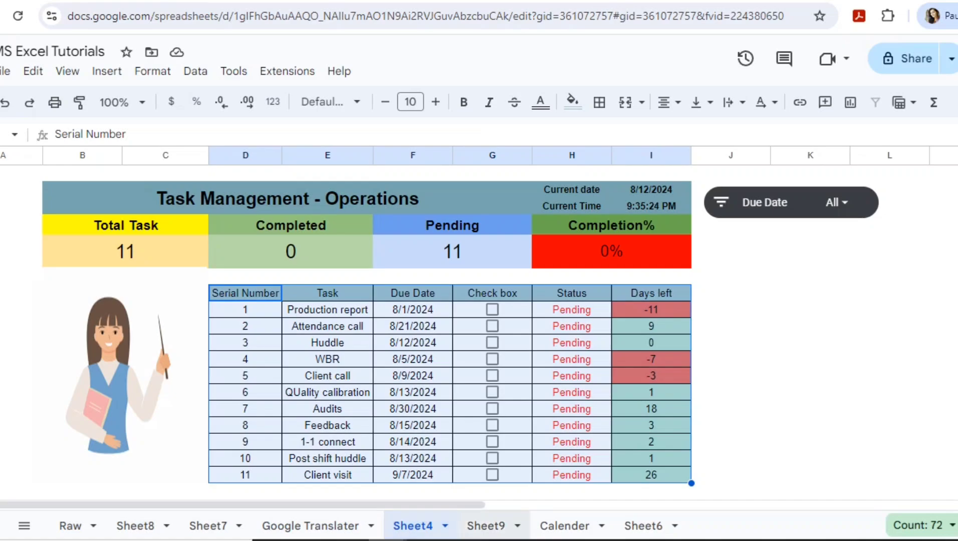
click(487, 526)
click(258, 277)
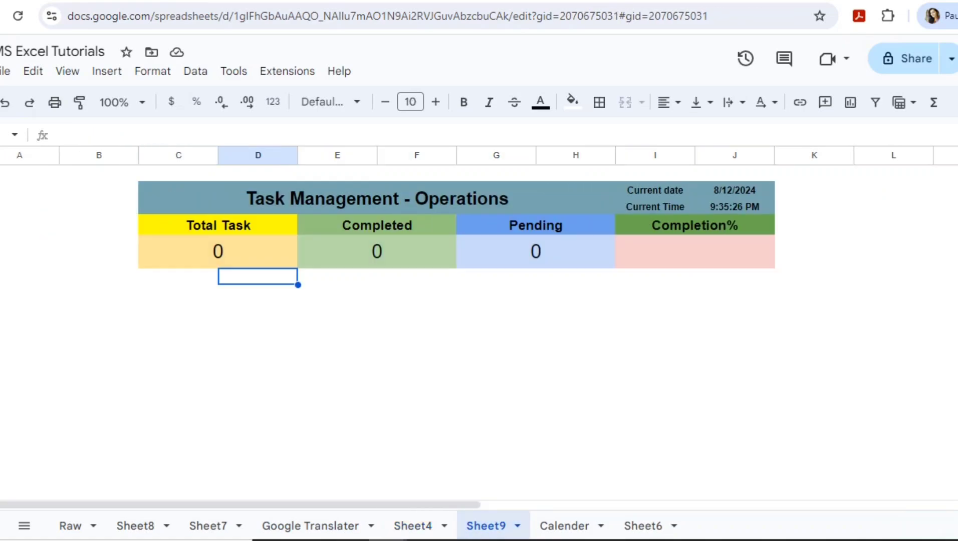
click(258, 293)
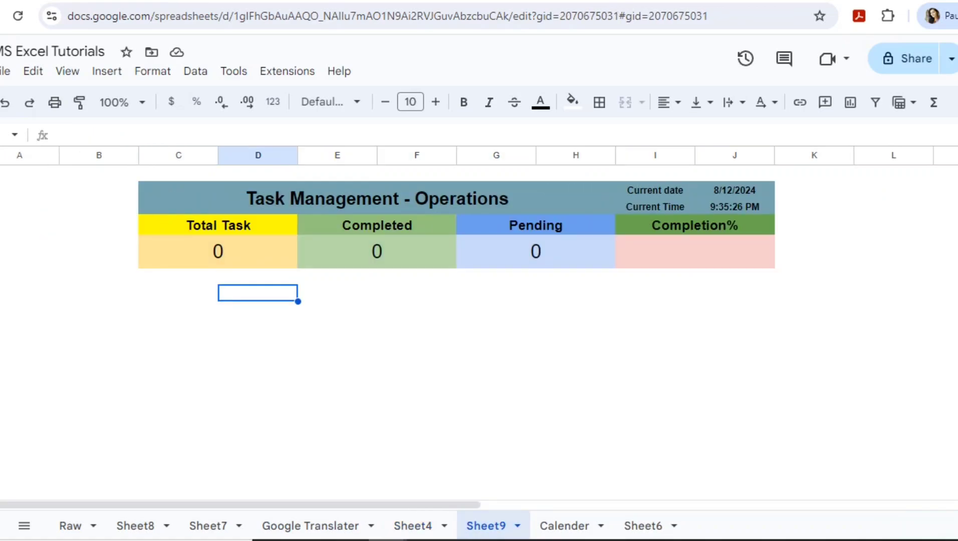
key(ctrl+v)
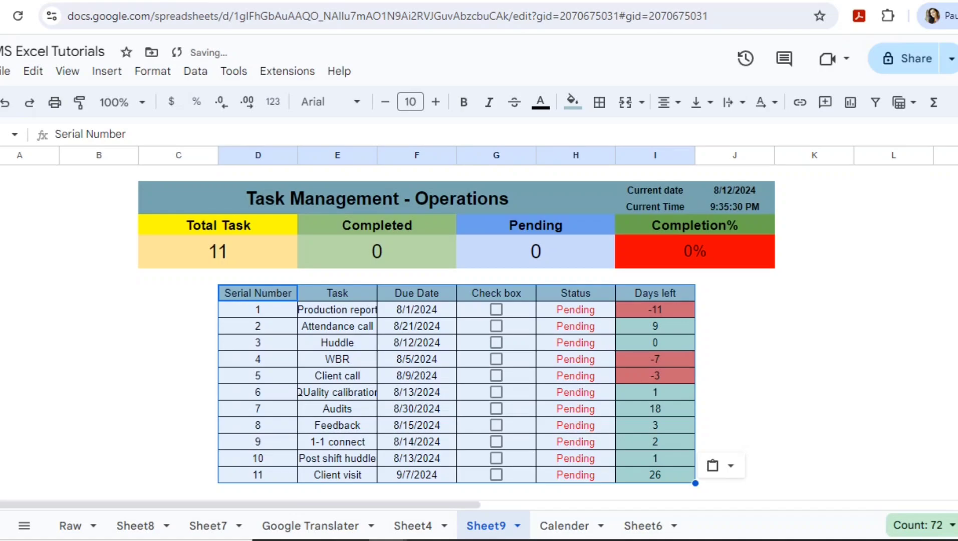
Step: Widen column E of Sheet9 slightly so the full task names fit
click(416, 326)
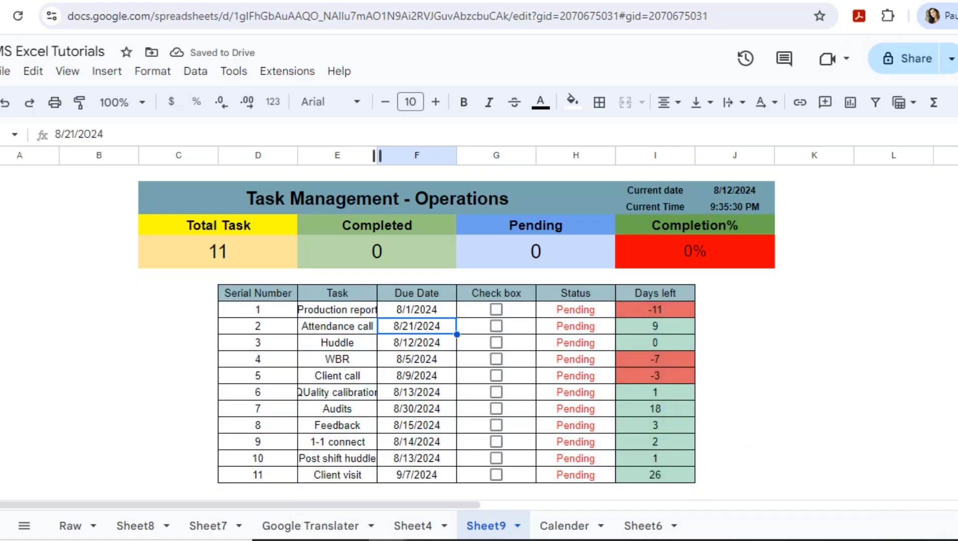
drag(377, 156, 389, 155)
Step: Make the task table's header row bold, from Serial Number in D7 to Days left in I7
key(Left)
key(Up)
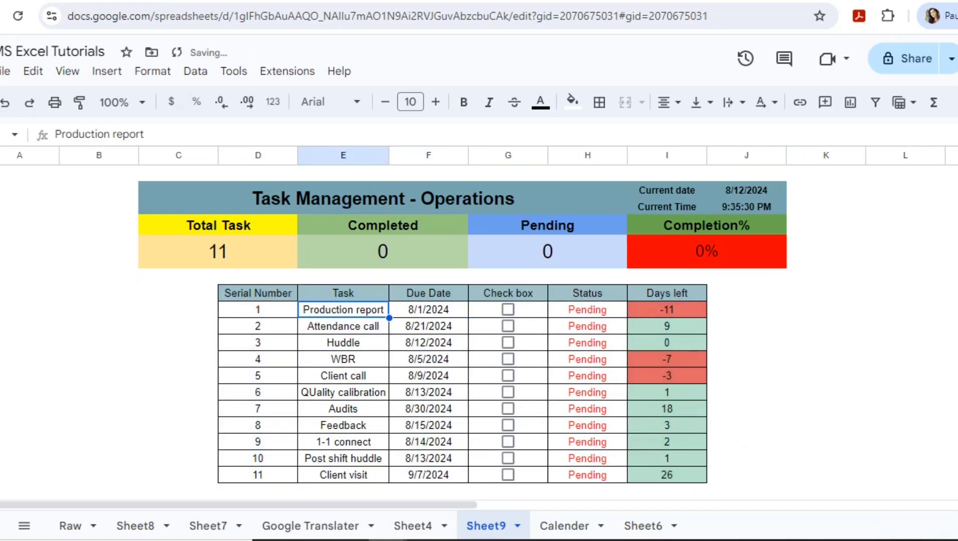
key(Left)
key(Up)
key(shift+Right)
key(shift+Right)
key(shift+Right)
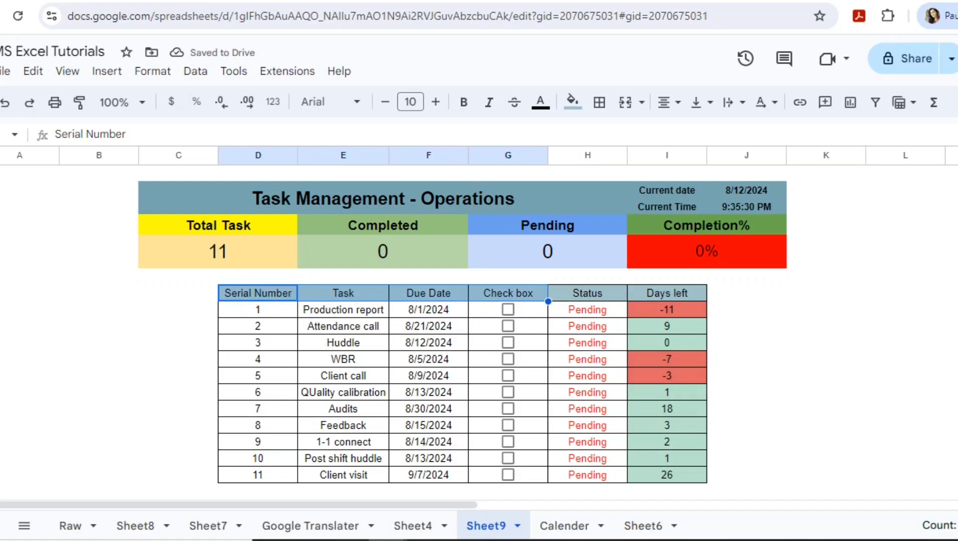
key(shift+Right)
key(shift+Right)
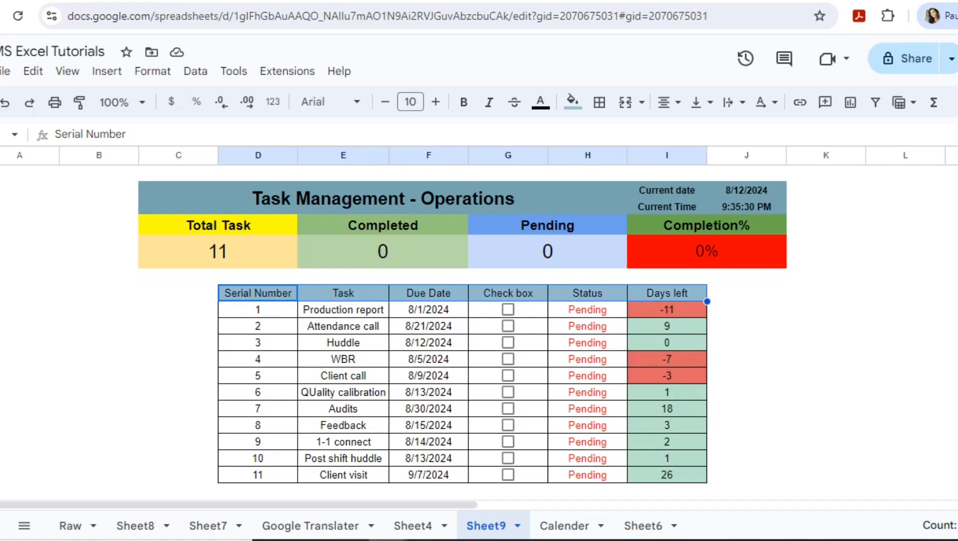
key(ctrl+b)
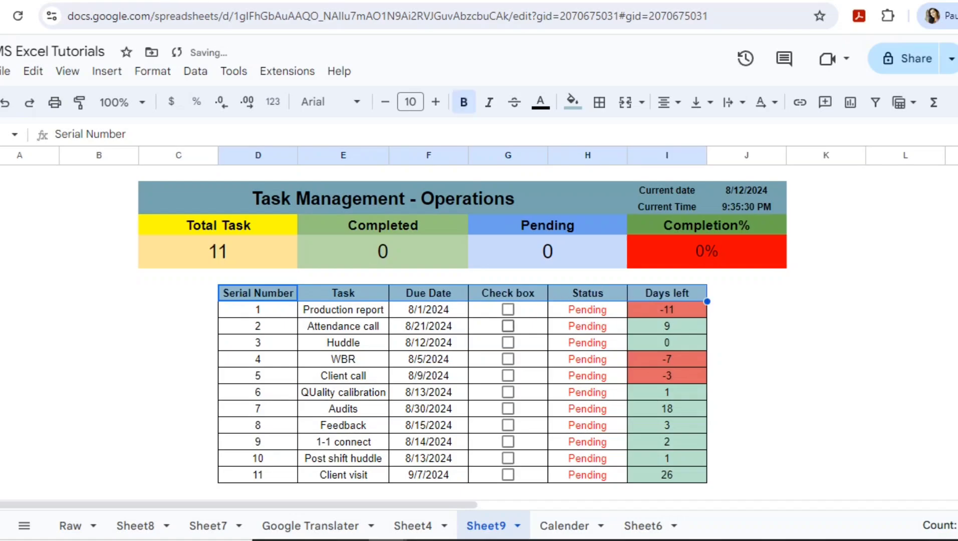
Step: Look up the Checkbox insert option for the first task's cell in the Check box column, without inserting anything
click(525, 310)
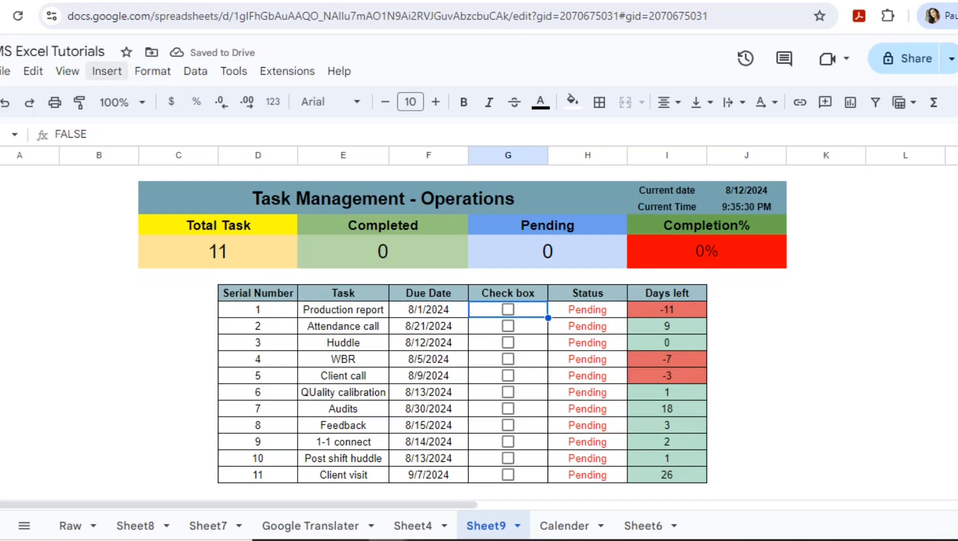
click(106, 71)
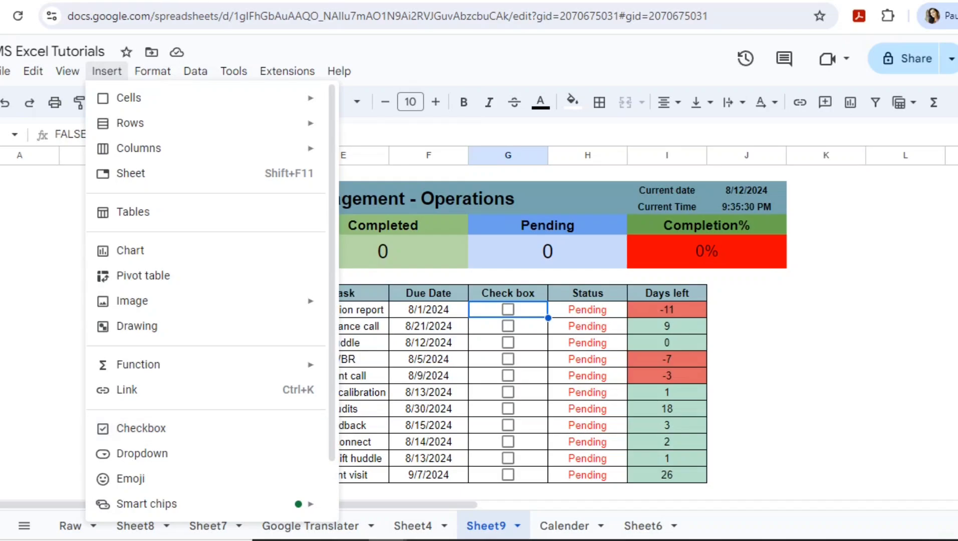
click(587, 475)
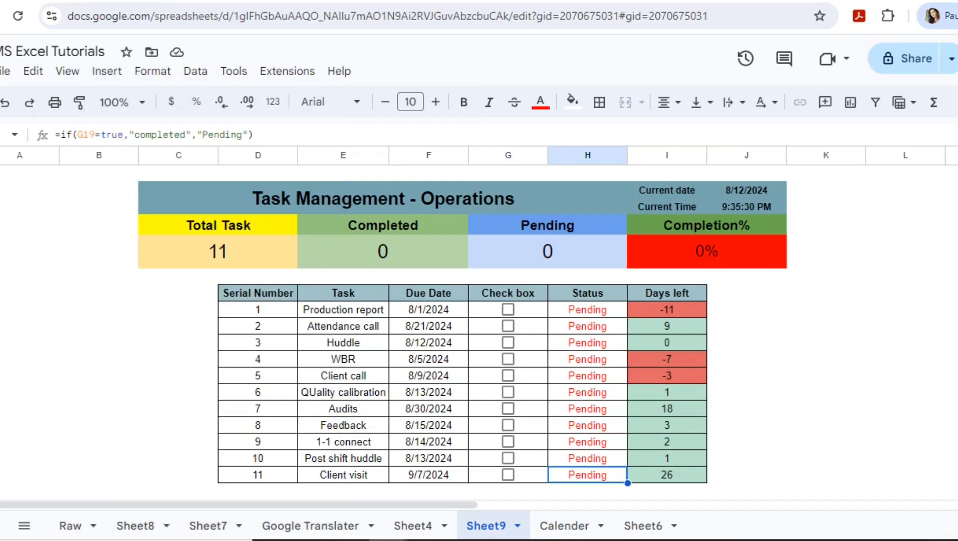
Step: Copy the Client visit row into the empty row beneath it to test the Total Task count
click(218, 251)
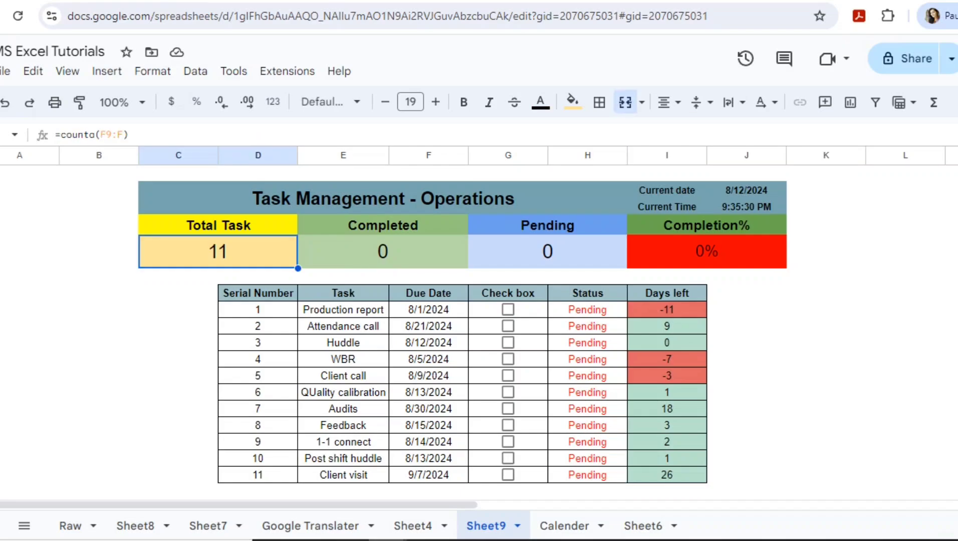
drag(258, 475, 667, 475)
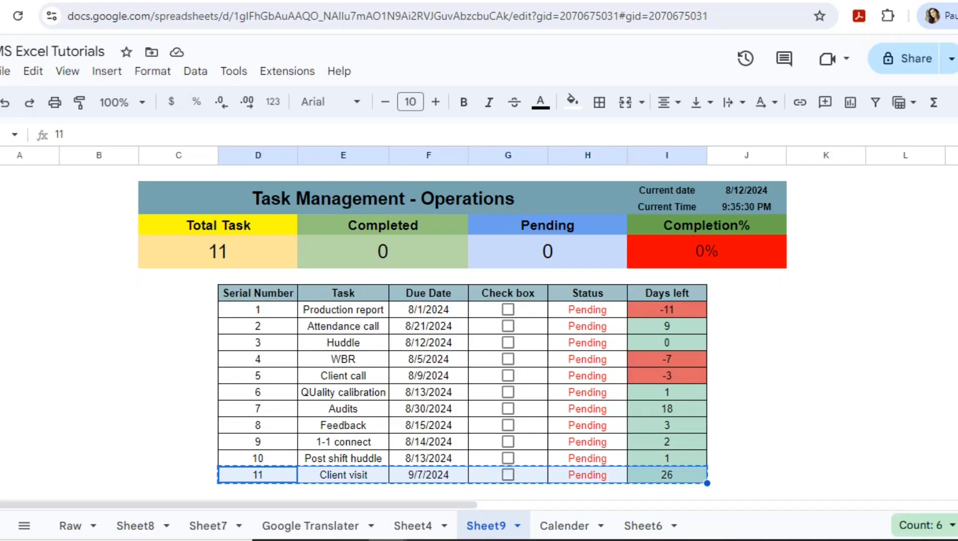
key(ctrl+c)
key(Down)
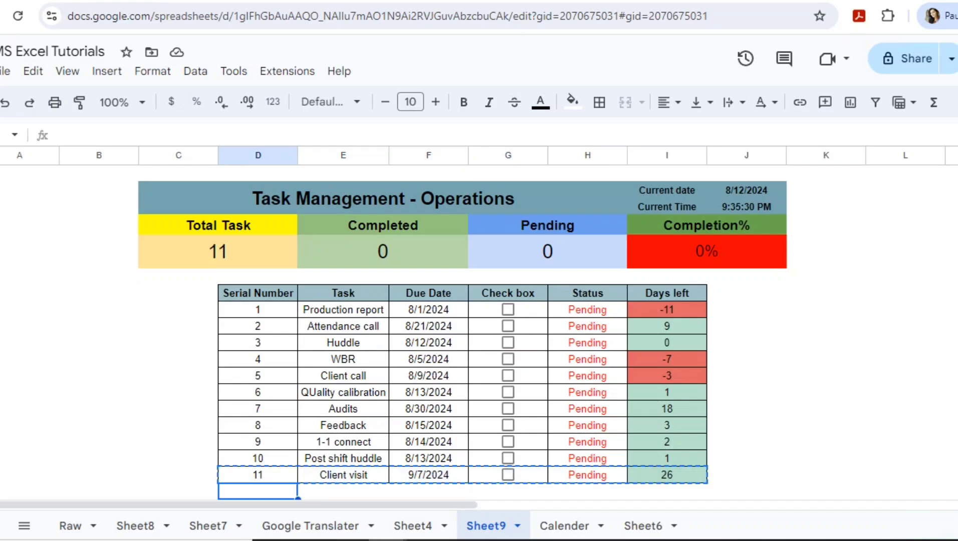
key(ctrl+v)
click(218, 252)
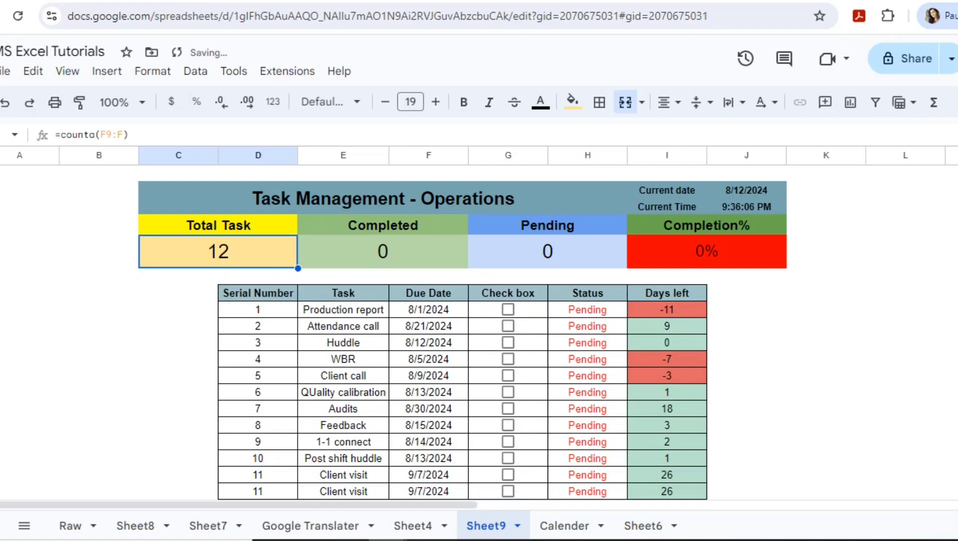
Step: Undo the pasted duplicate of the Client visit row
click(258, 310)
key(Down)
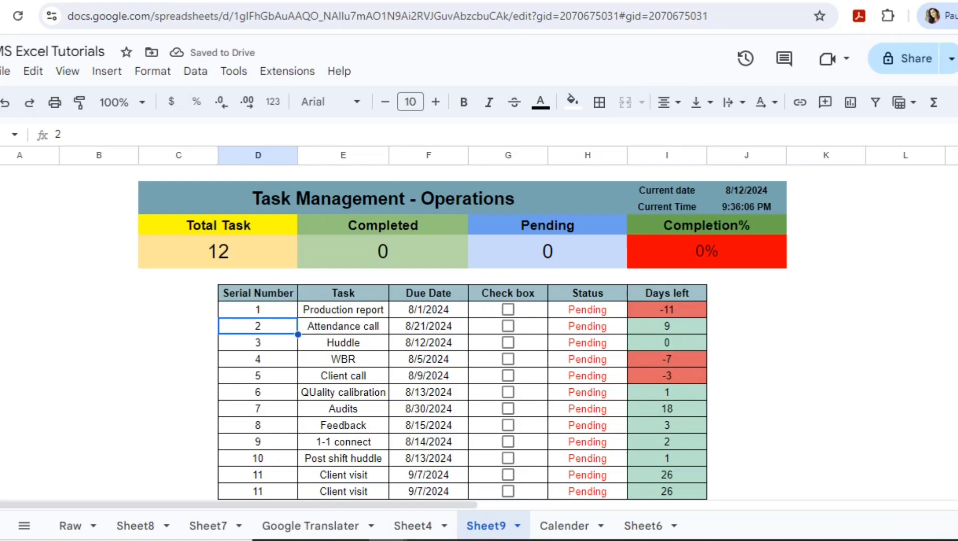
key(ctrl+z)
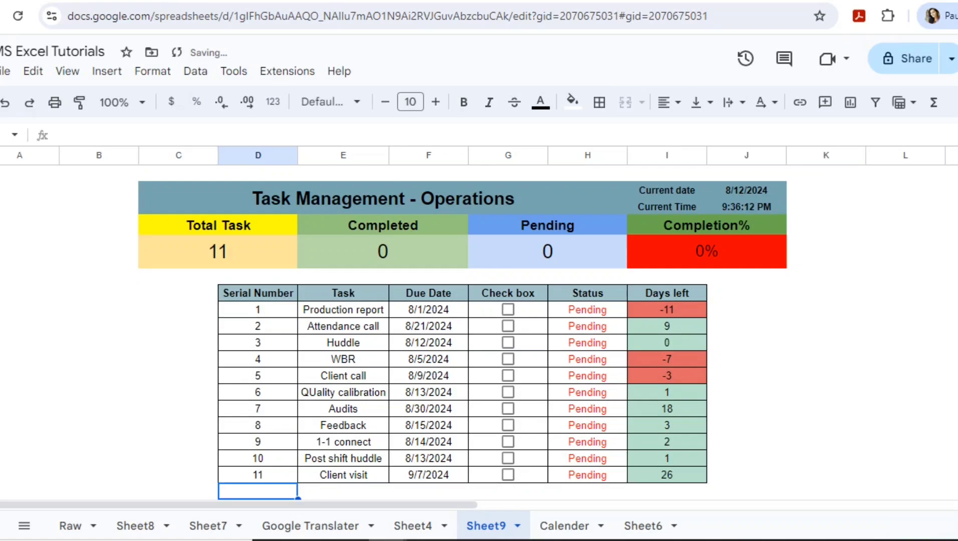
click(258, 309)
Step: Replace the Total Task formula with =counta(D9:D) so it counts the entries under Serial Number
click(218, 252)
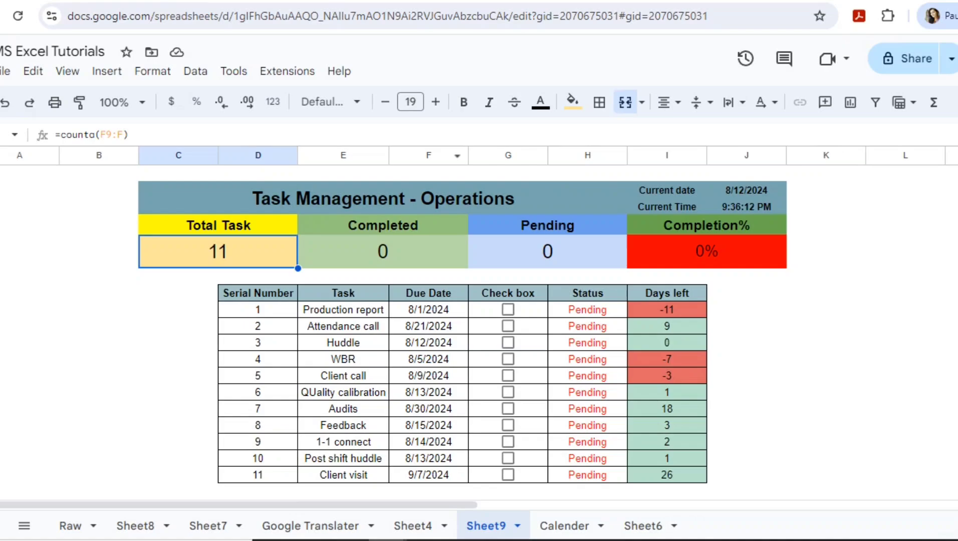
drag(428, 293, 428, 475)
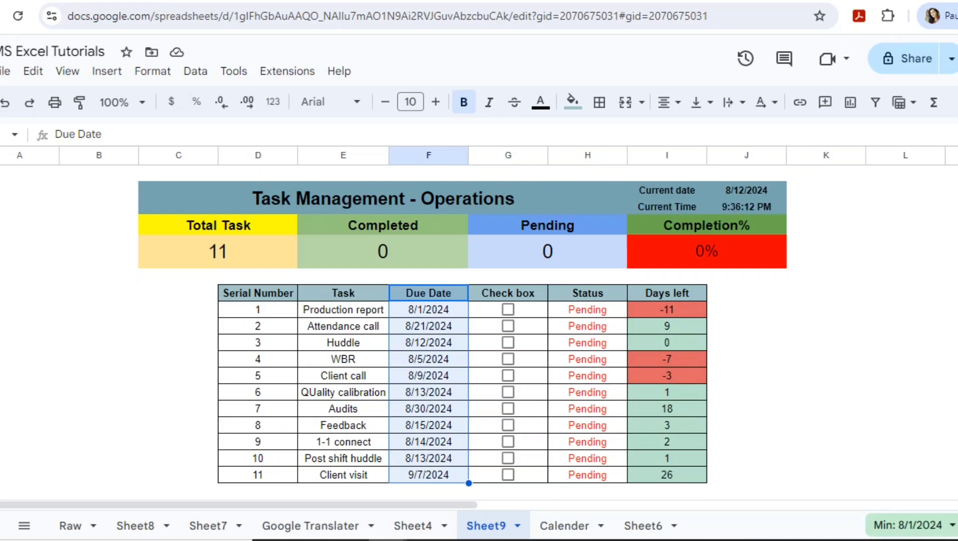
click(218, 252)
text(=)
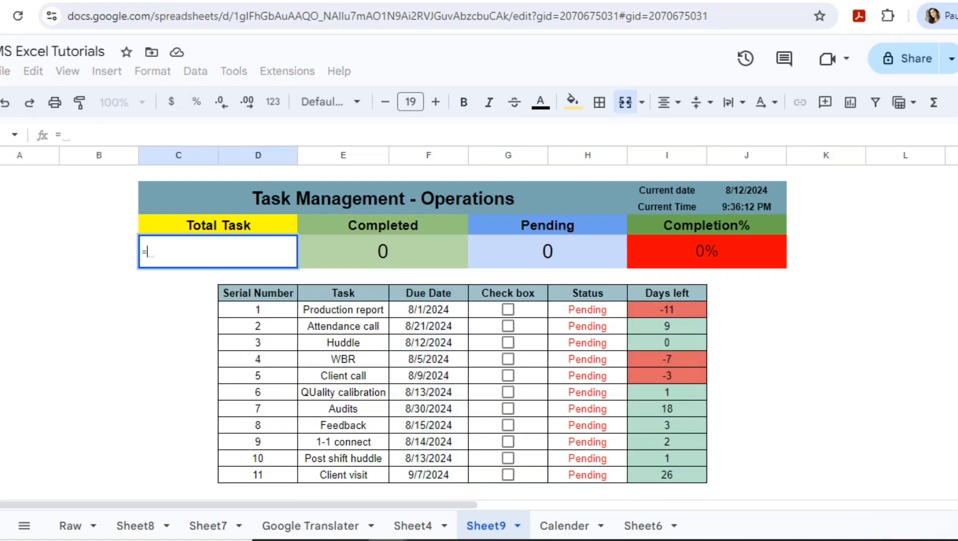
text(counta)
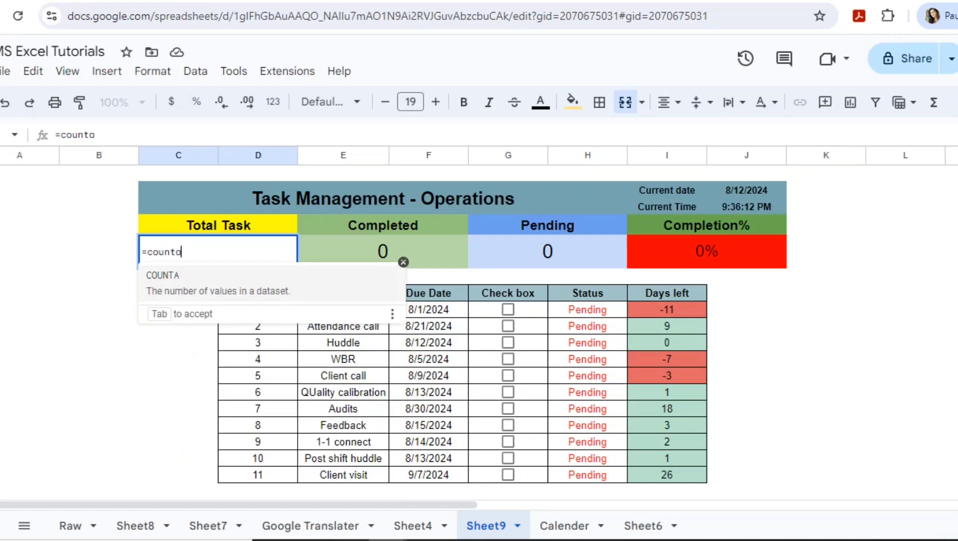
text(()
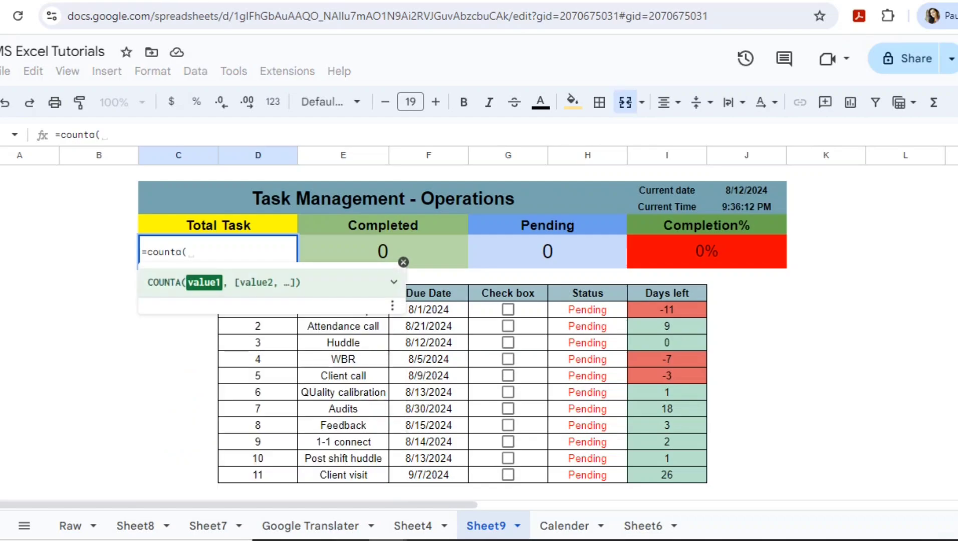
click(429, 293)
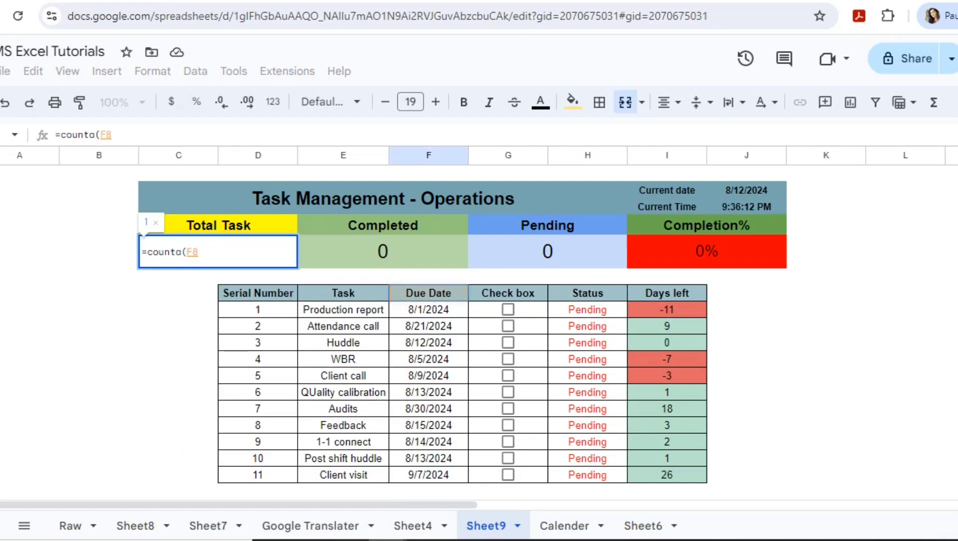
click(258, 309)
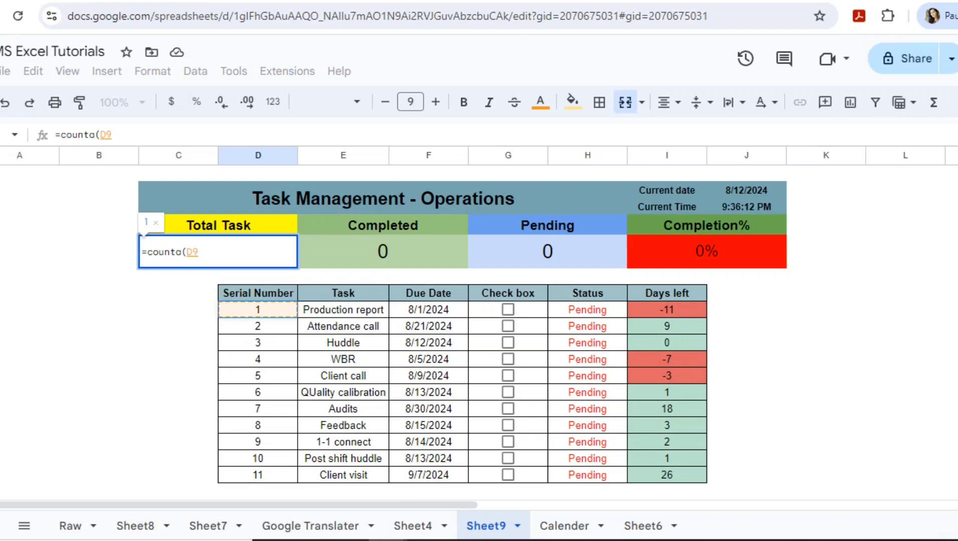
click(258, 293)
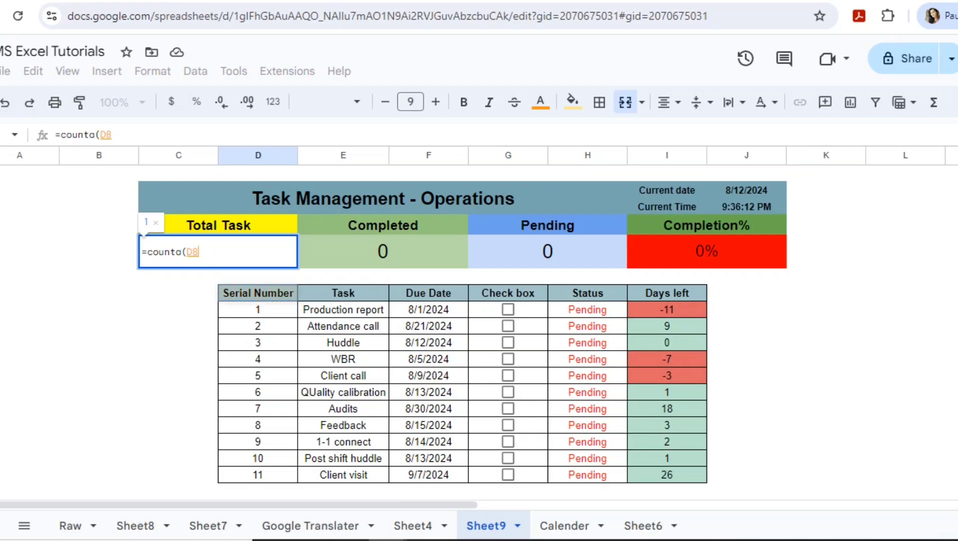
click(258, 309)
drag(258, 310, 258, 475)
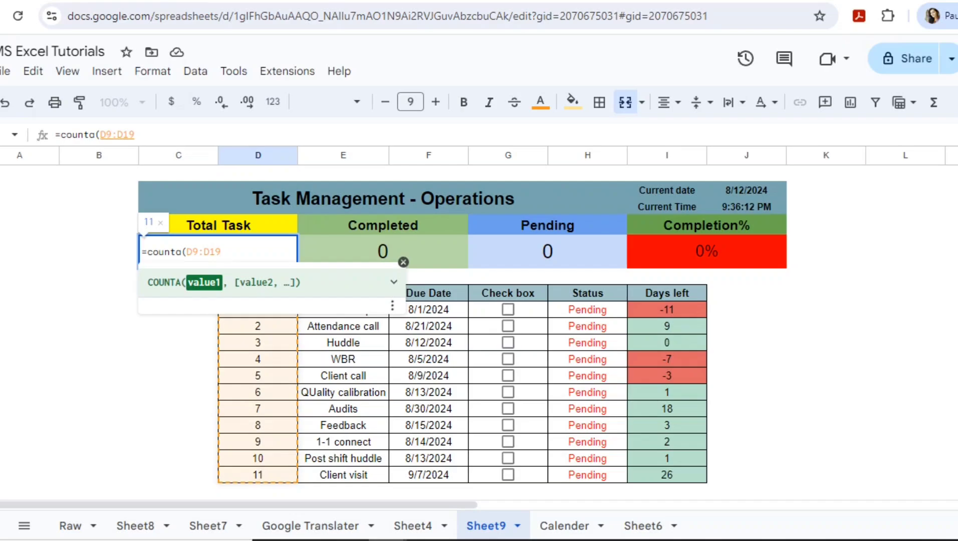
key(BackSpace)
key(BackSpace)
text())
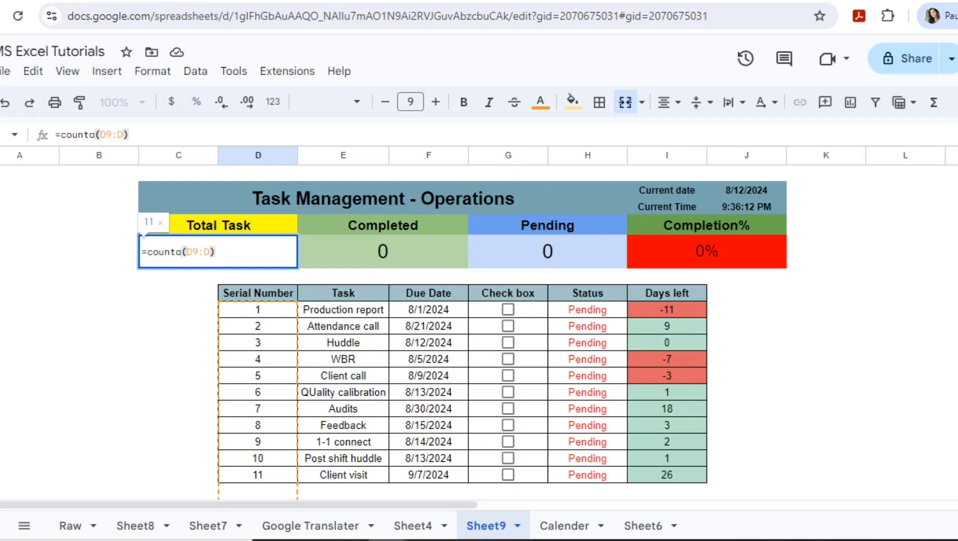
key(Return)
key(Up)
key(Up)
key(Down)
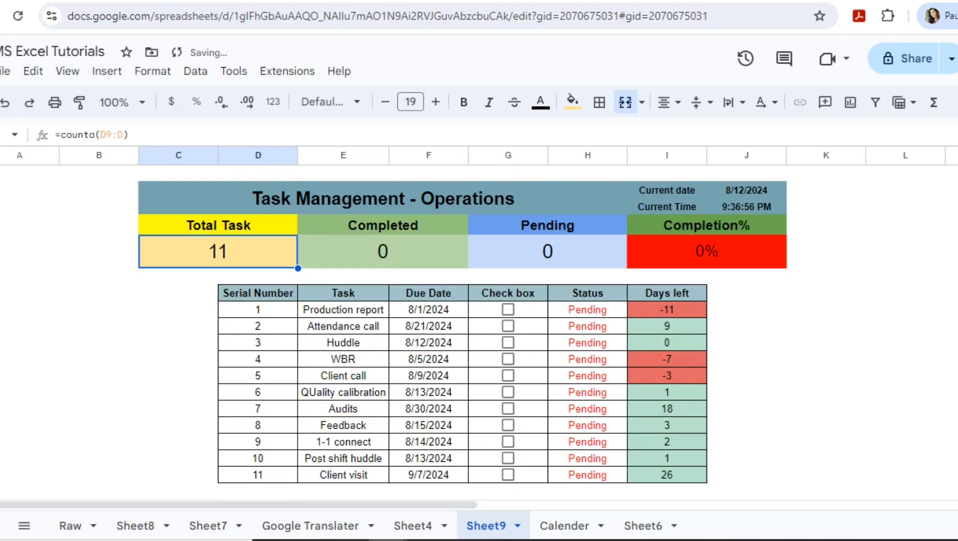
Step: Test the Total Task count by entering 12 beneath the last serial number and clearing it again
click(258, 491)
text(12)
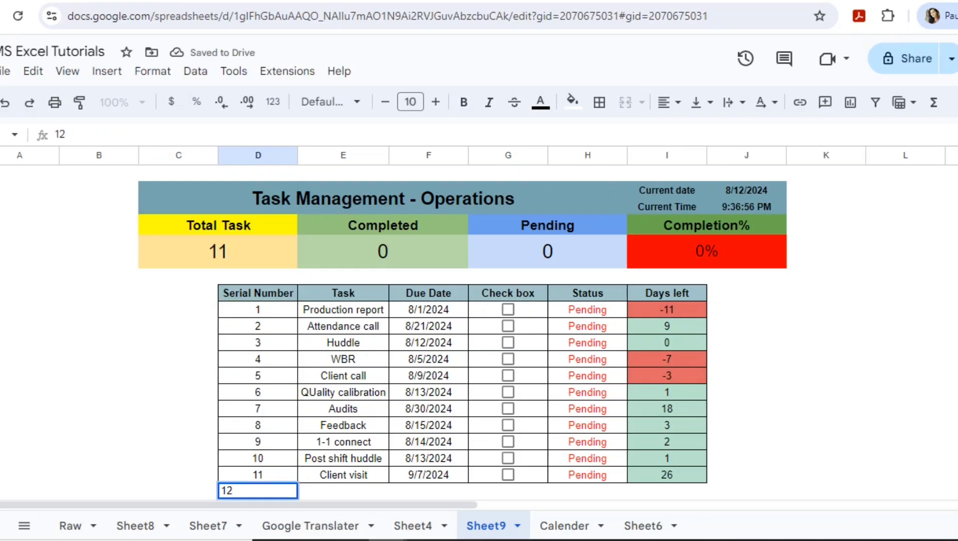
key(Return)
key(Up)
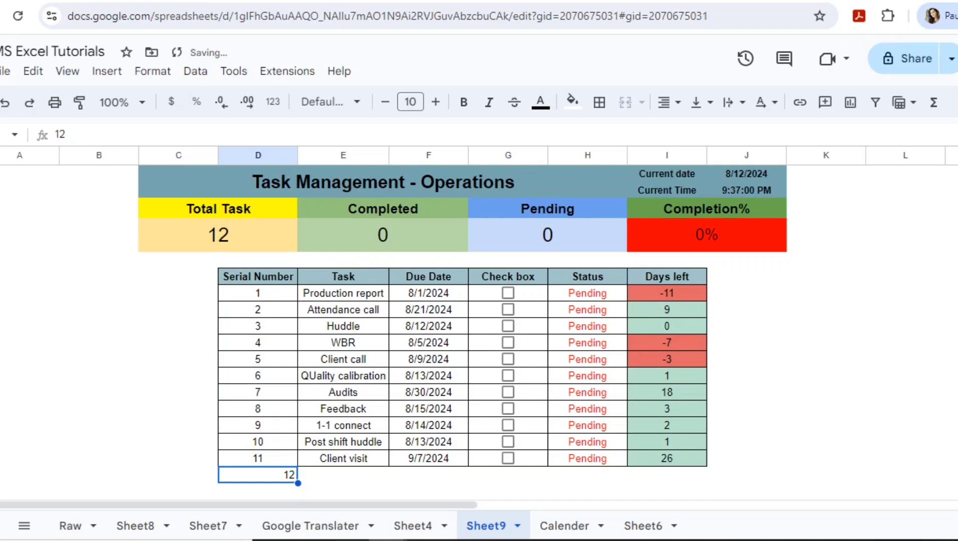
key(Delete)
click(258, 426)
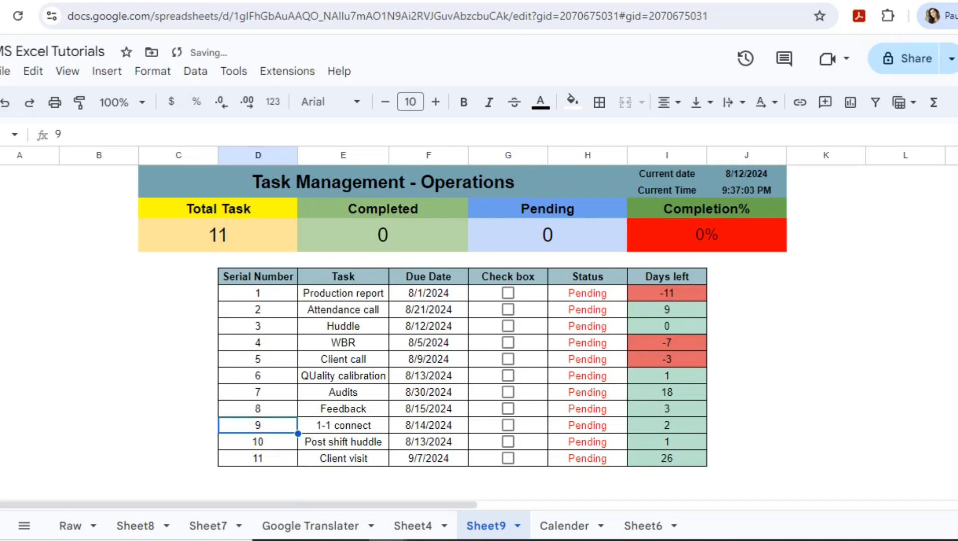
Step: Examine the formulas behind the Total Task, Completed and Pending summary values
scroll(258, 425, down, 1)
scroll(258, 425, up, 1)
click(218, 252)
click(383, 252)
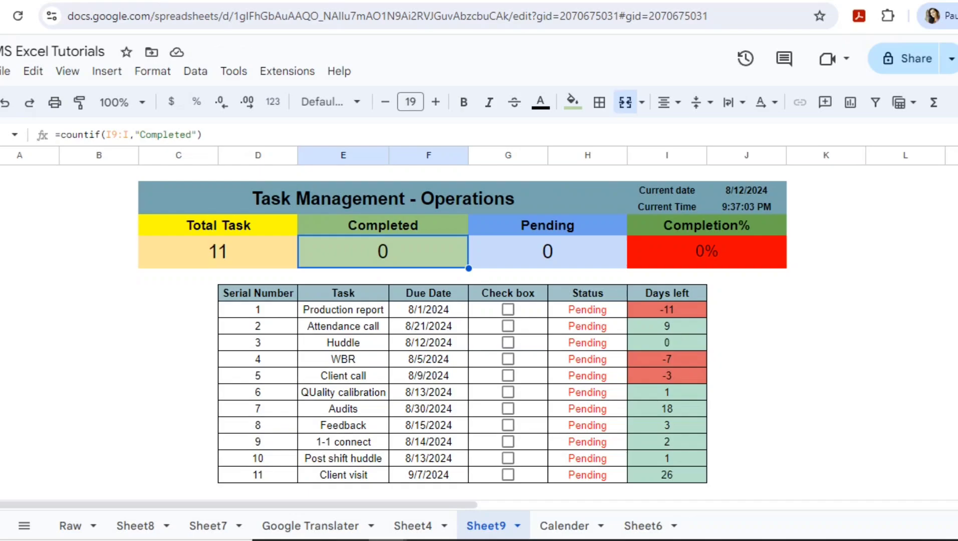
click(547, 252)
click(383, 251)
Step: Compare the first task's Check box value with the Status formula that refers to it
click(587, 310)
click(528, 310)
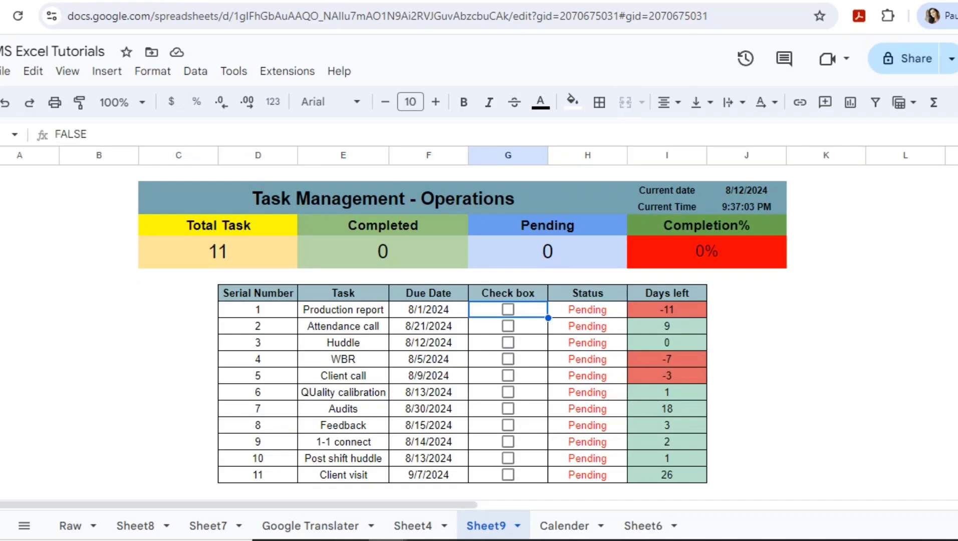
click(587, 310)
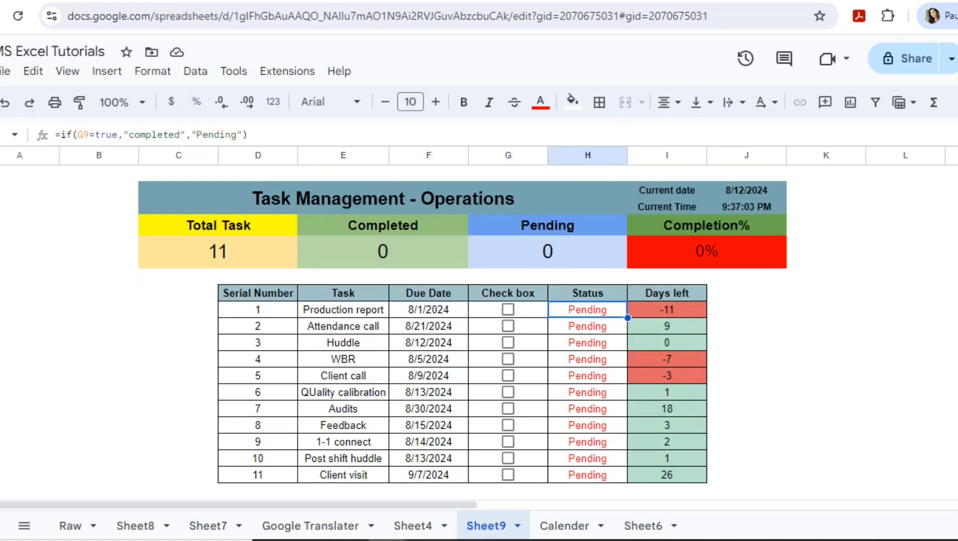
click(528, 310)
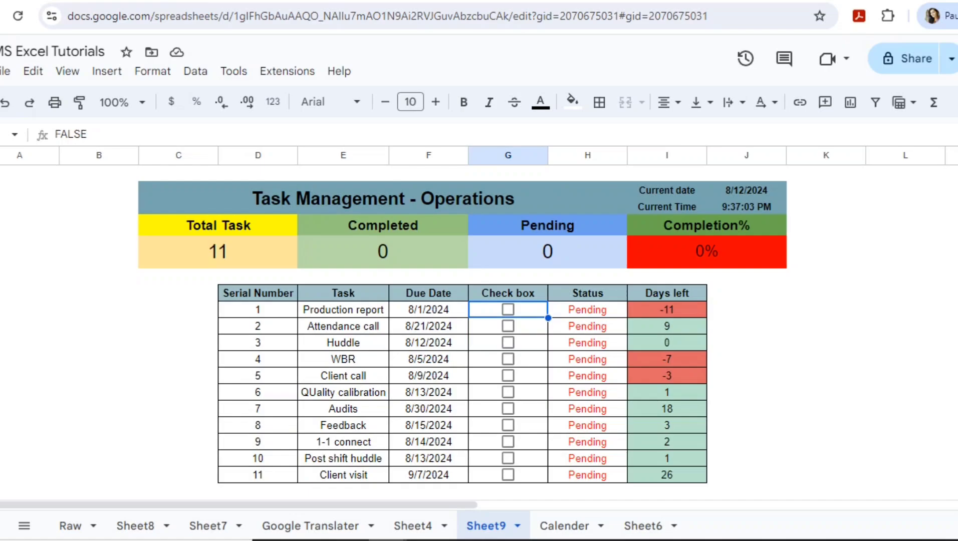
click(587, 310)
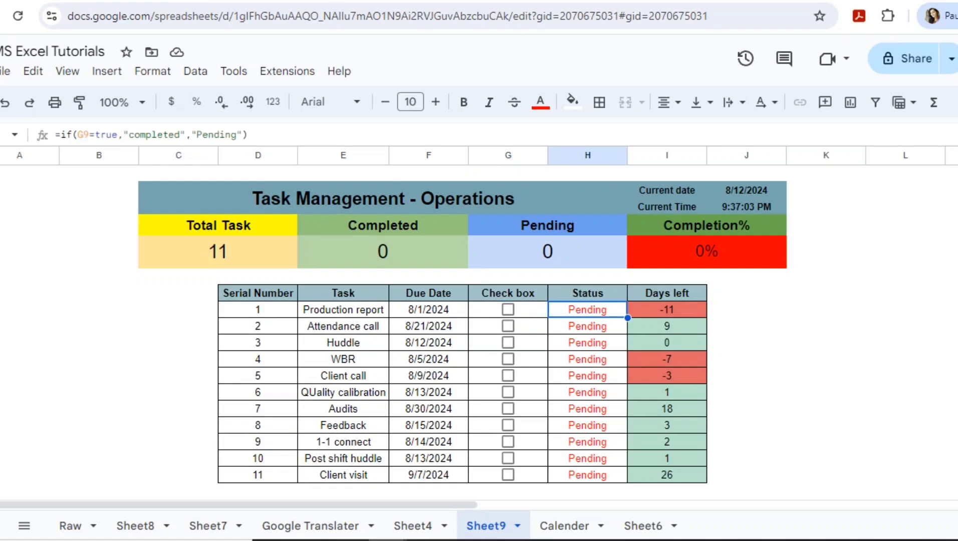
click(529, 309)
click(587, 310)
text(=)
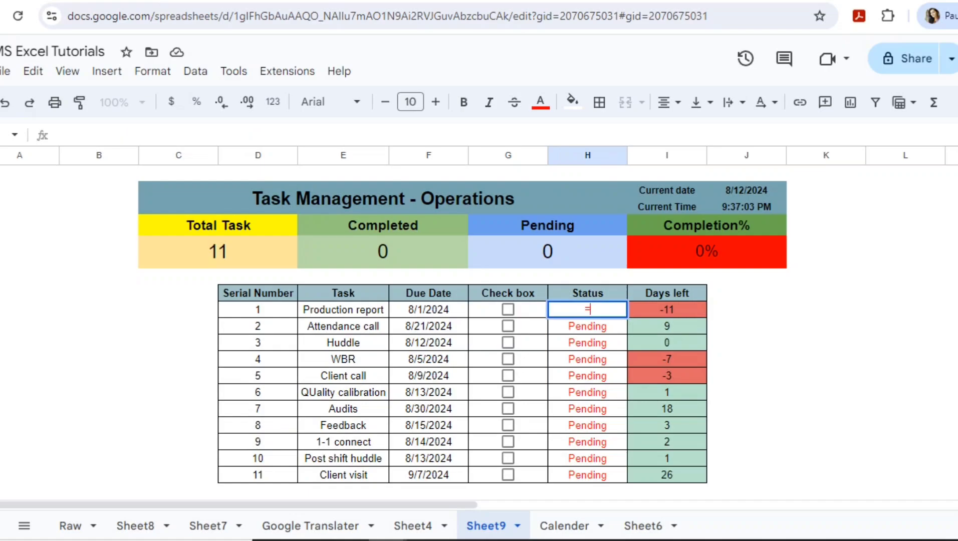
key(BackSpace)
key(Escape)
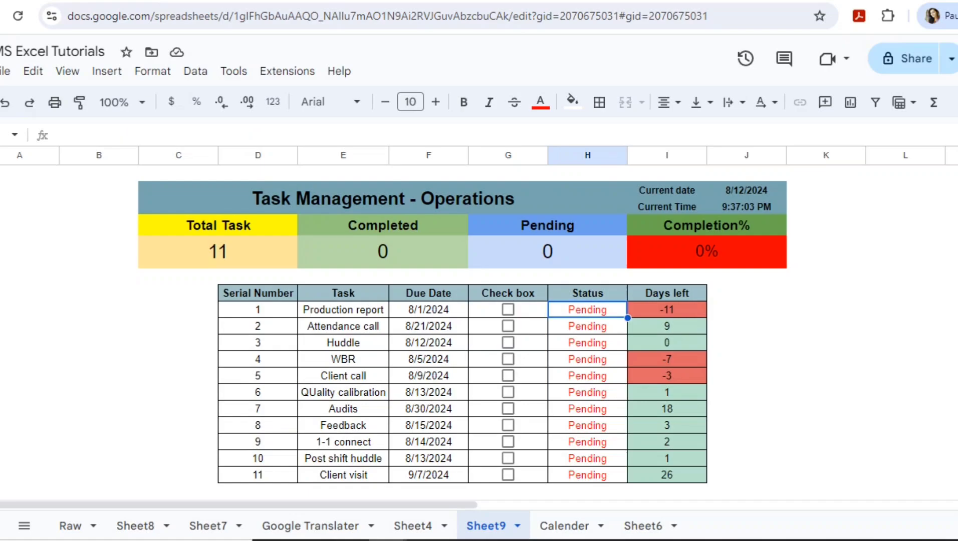
Step: Open the Production report task's Status formula to review its conditions, and close it without changes
key(F2)
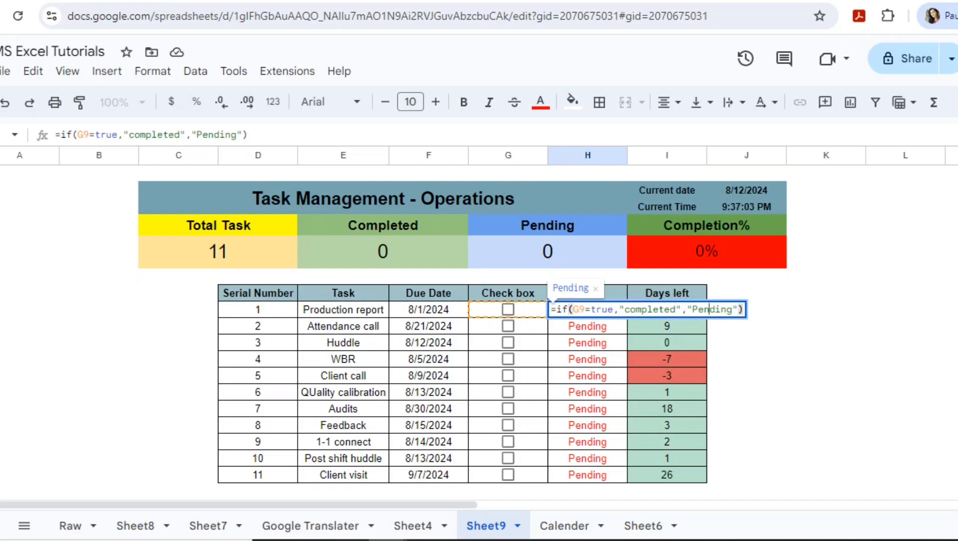
key(ctrl+a)
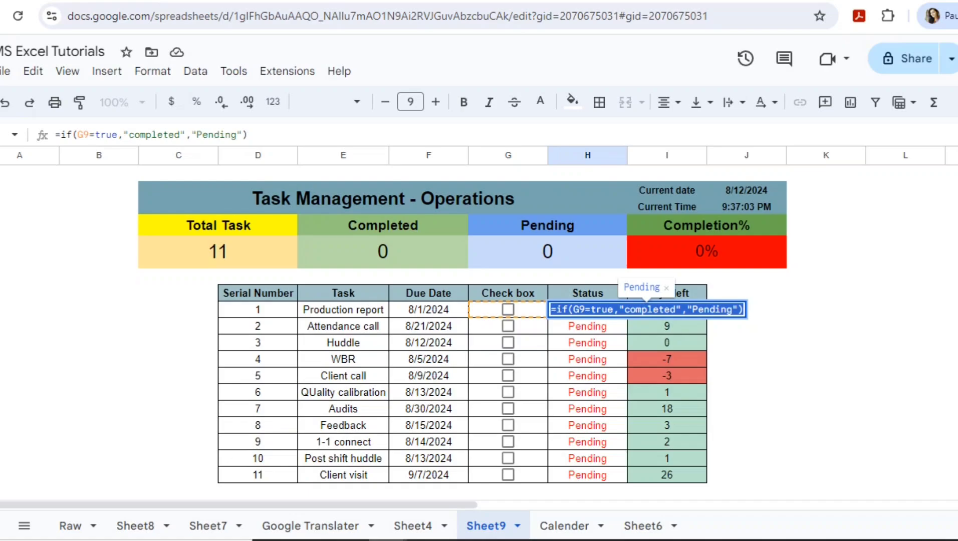
key(Escape)
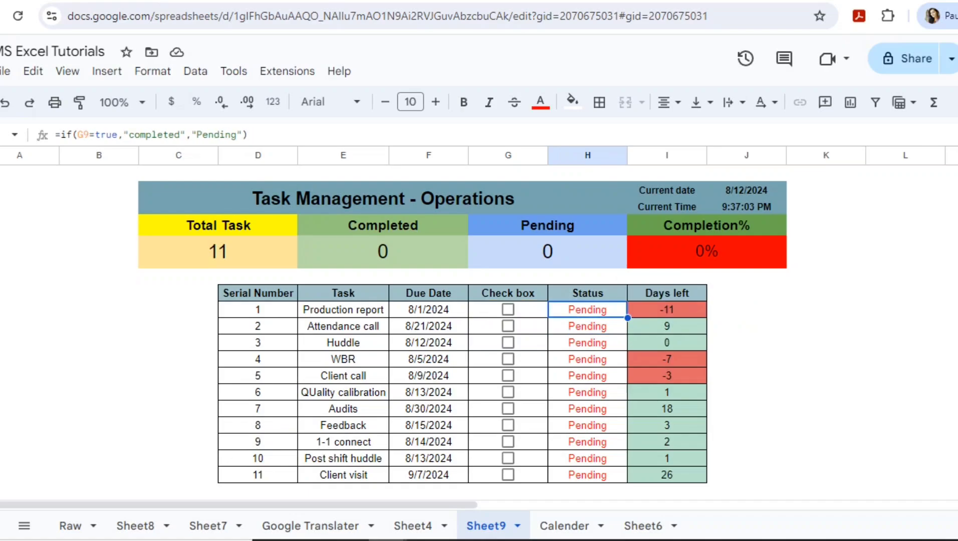
Step: Re-enter the Production report task's Status formula as =if(G9=true,"completed","Pending")
text(=if)
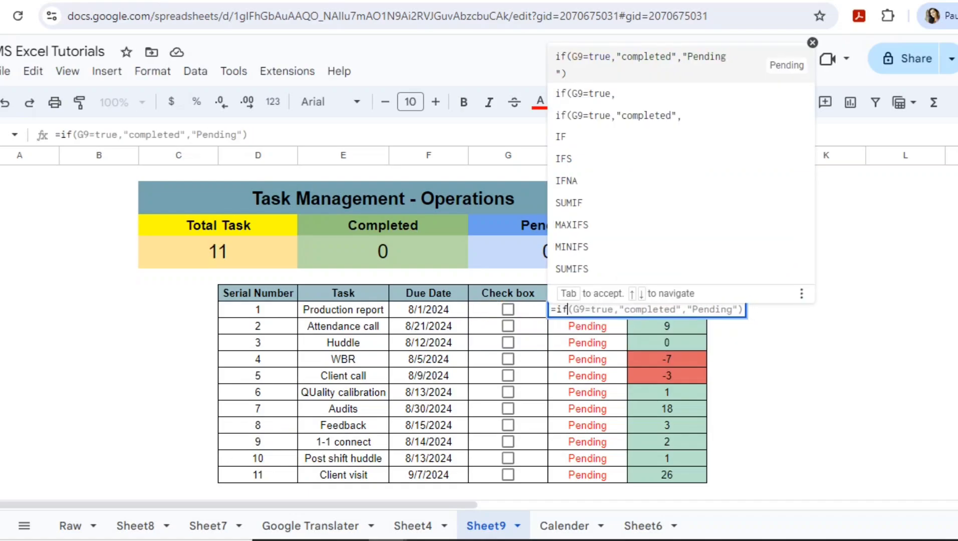
text((G9)
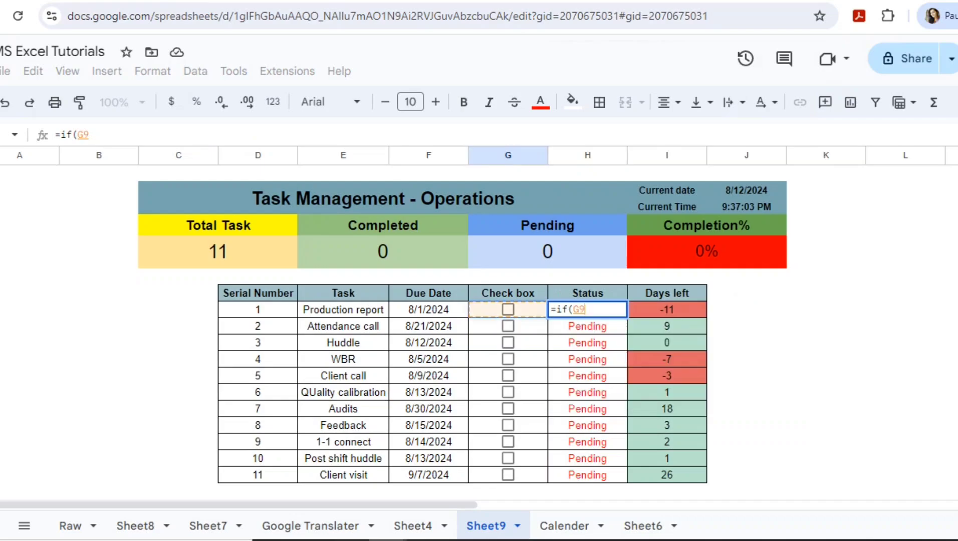
text(=)
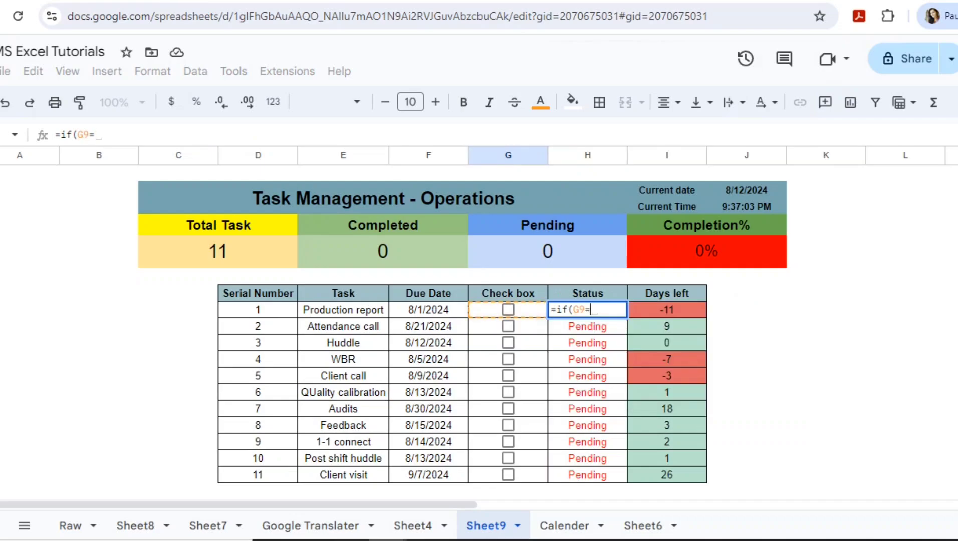
text(true,"completed","Pending)
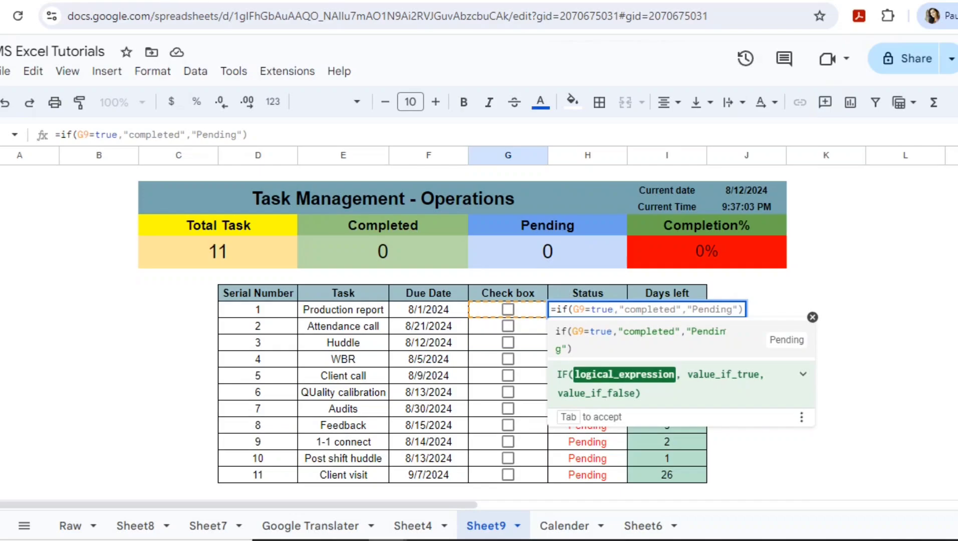
key(Return)
click(588, 293)
click(588, 310)
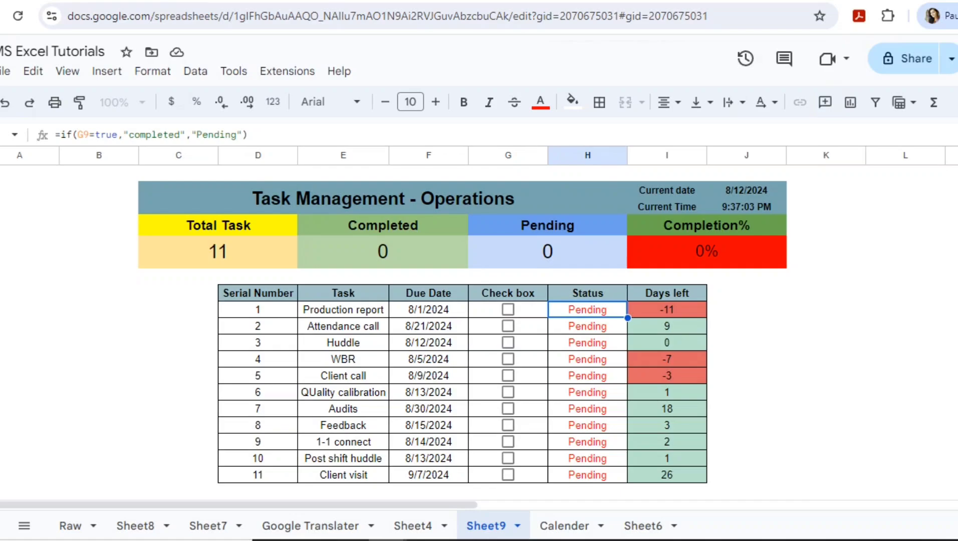
Step: Review the Status formulas of the other tasks, from Post shift huddle back up to Attendance call
key(shift+Down)
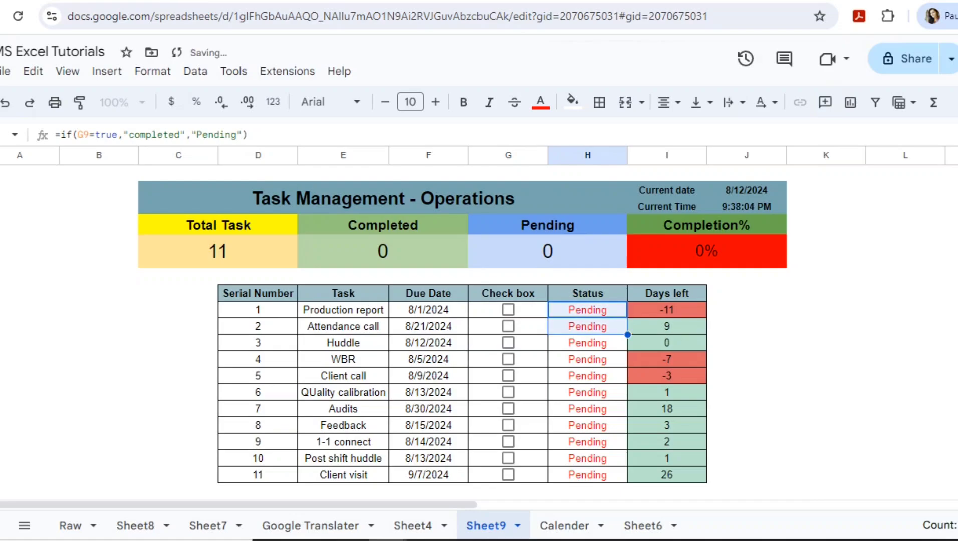
click(587, 458)
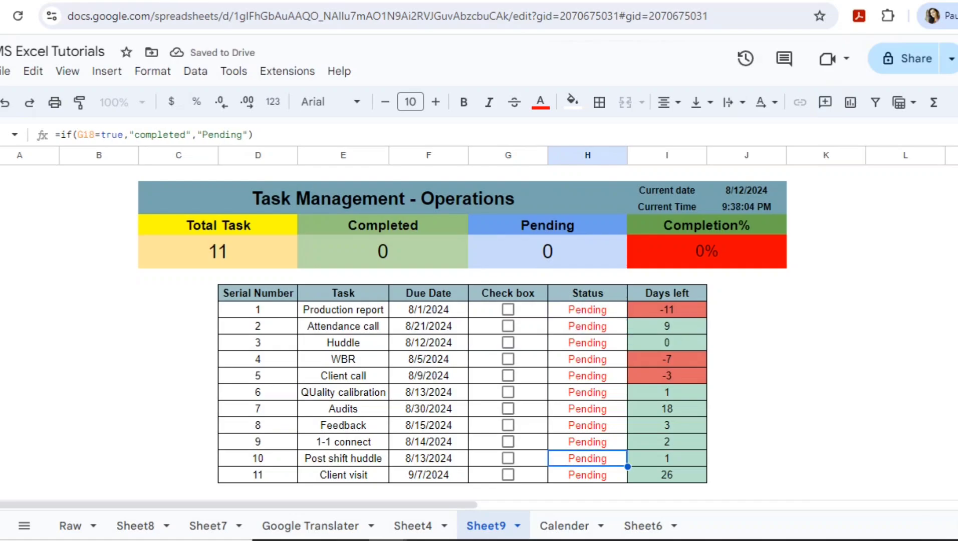
key(Up)
key(Up)
key(Up)
key(Up)
key(Up)
key(Up)
key(Up)
key(Up)
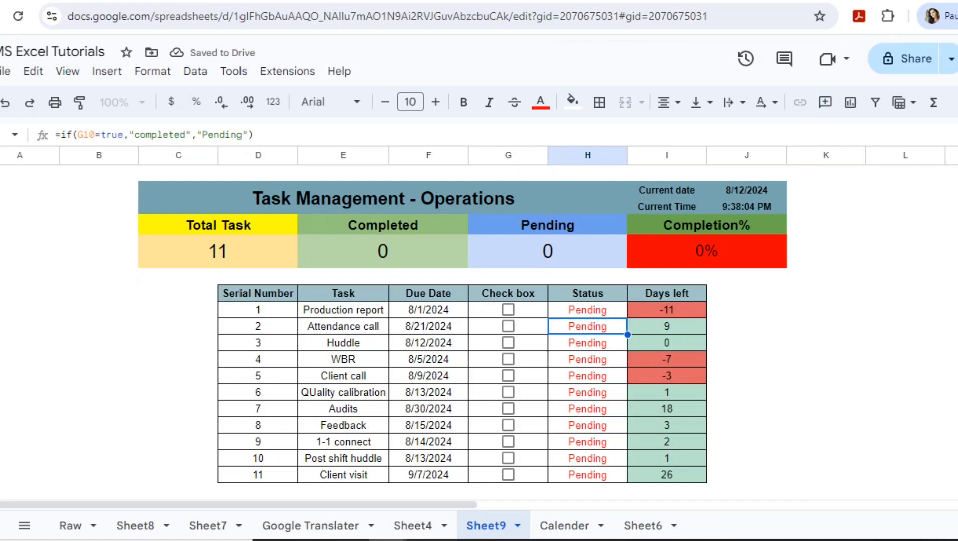
Step: Test the Production report task's Status formula by ticking its check box and unticking it again
click(508, 310)
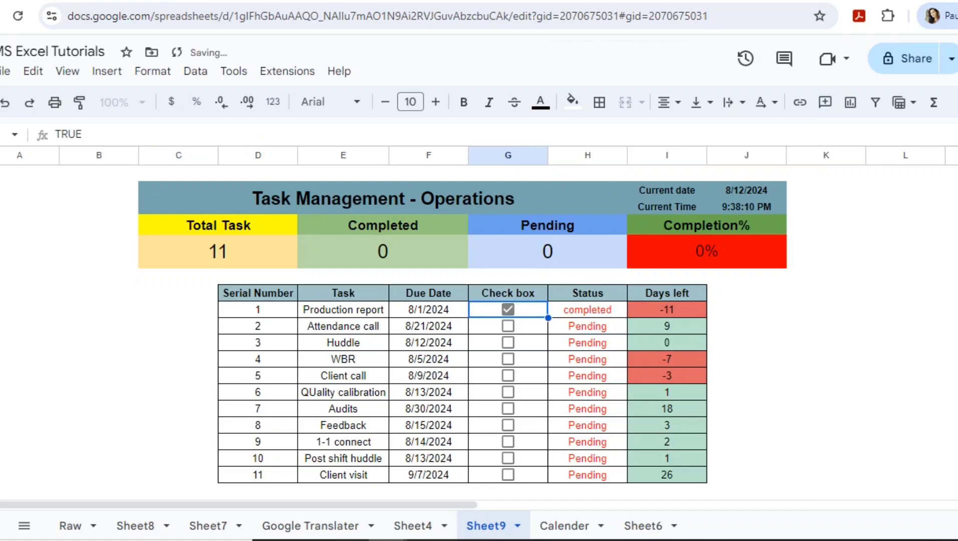
click(588, 310)
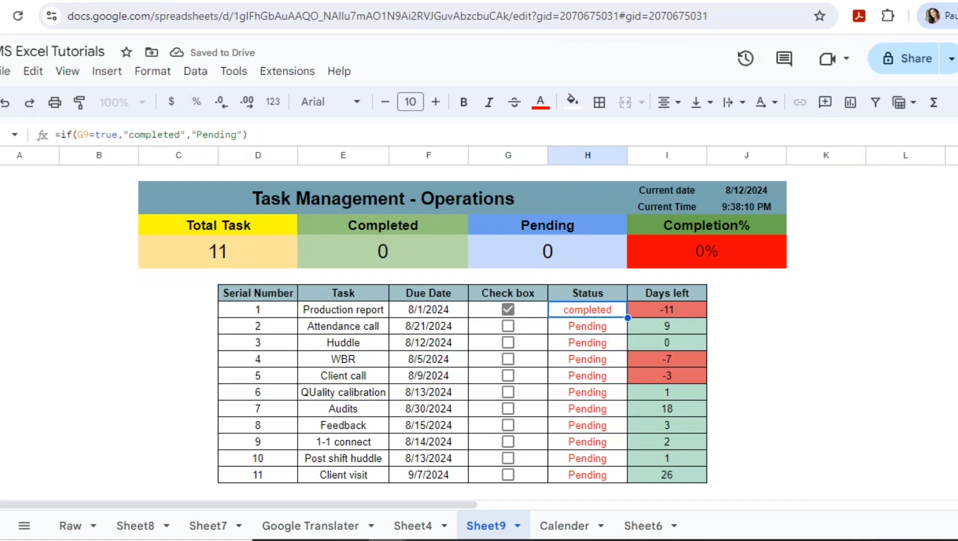
click(508, 310)
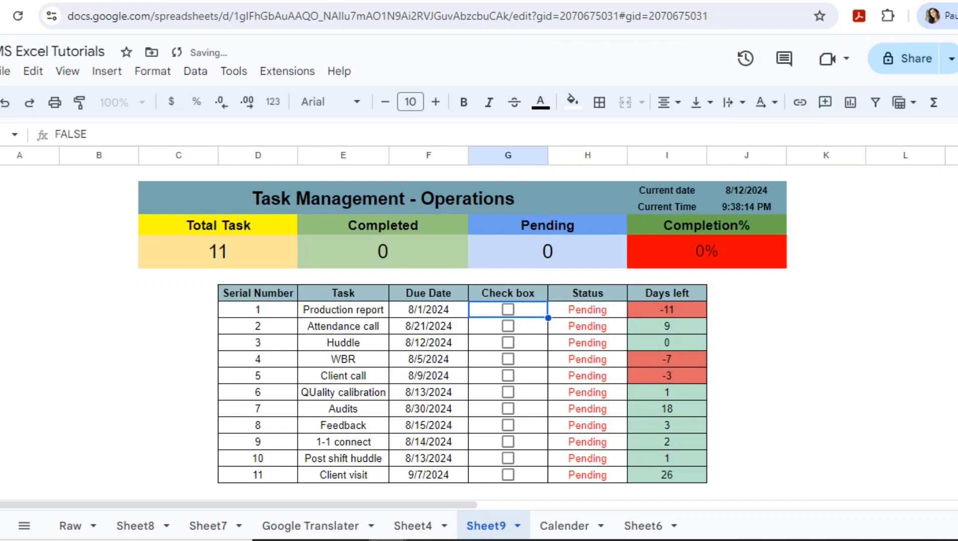
key(Right)
key(Left)
key(Right)
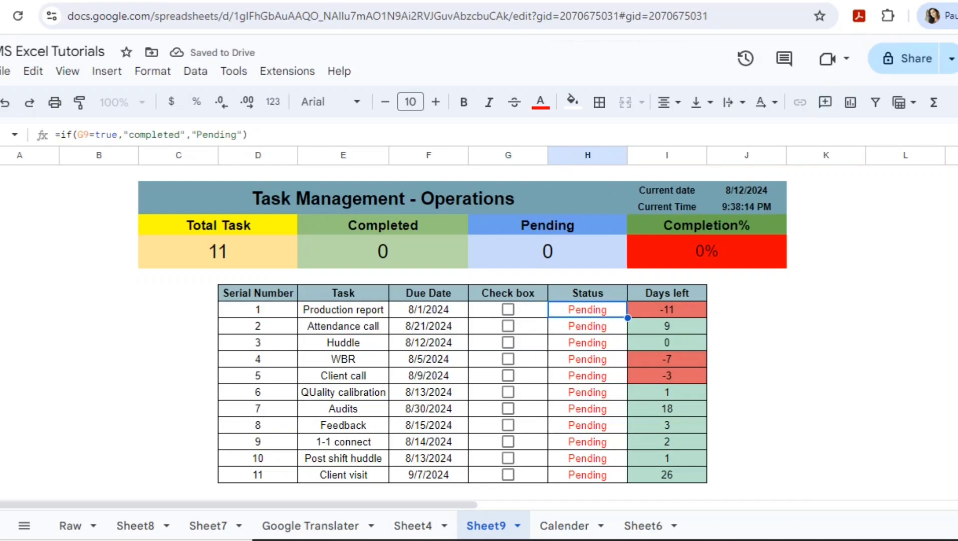
click(529, 310)
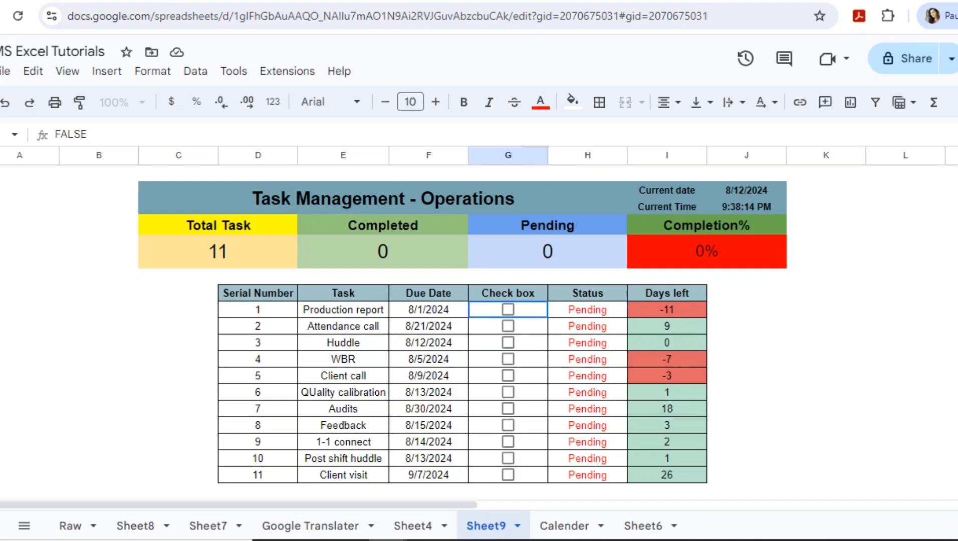
Step: Replace the Completed card's formula with =countif(H9:H19,"completed") so it counts the Status column
click(383, 252)
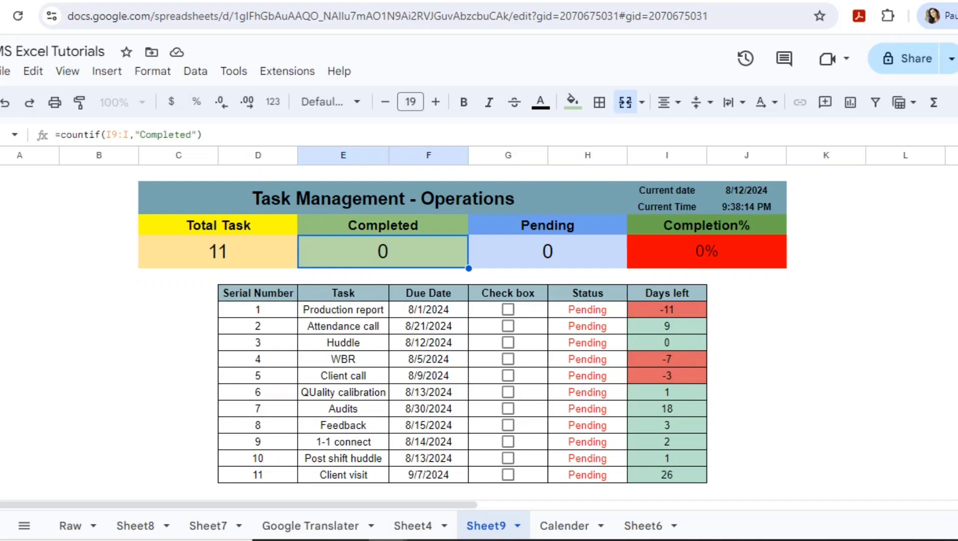
text(=coun)
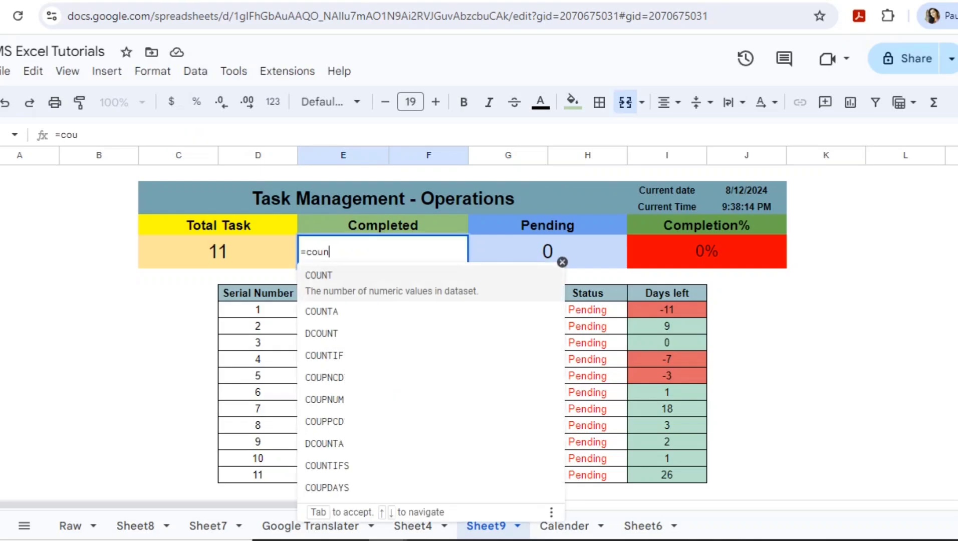
text(tif()
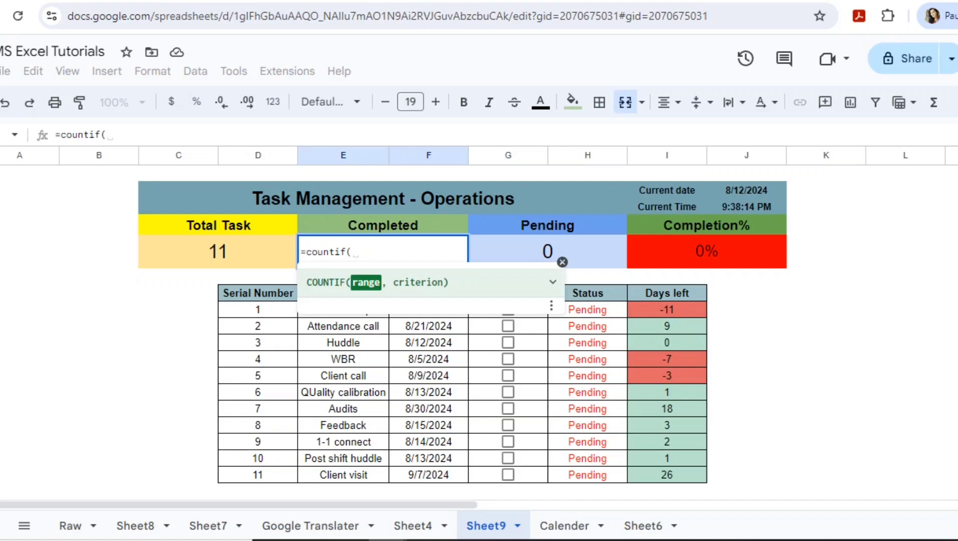
click(587, 310)
click(588, 293)
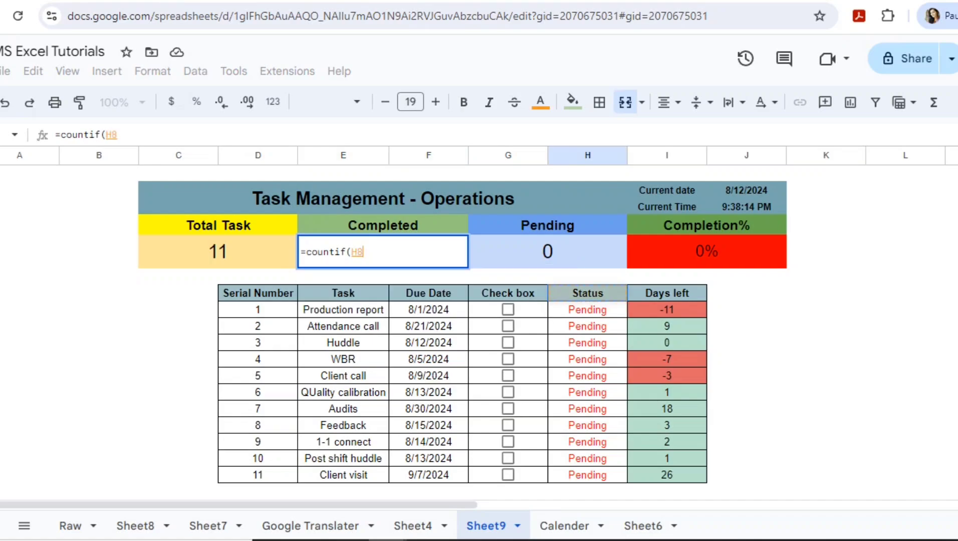
click(587, 309)
key(shift+Down)
key(shift+Down)
key(shift+Down)
key(shift+Down)
key(shift+Down)
key(shift+Down)
key(shift+Down)
key(shift+Down)
key(shift+Down)
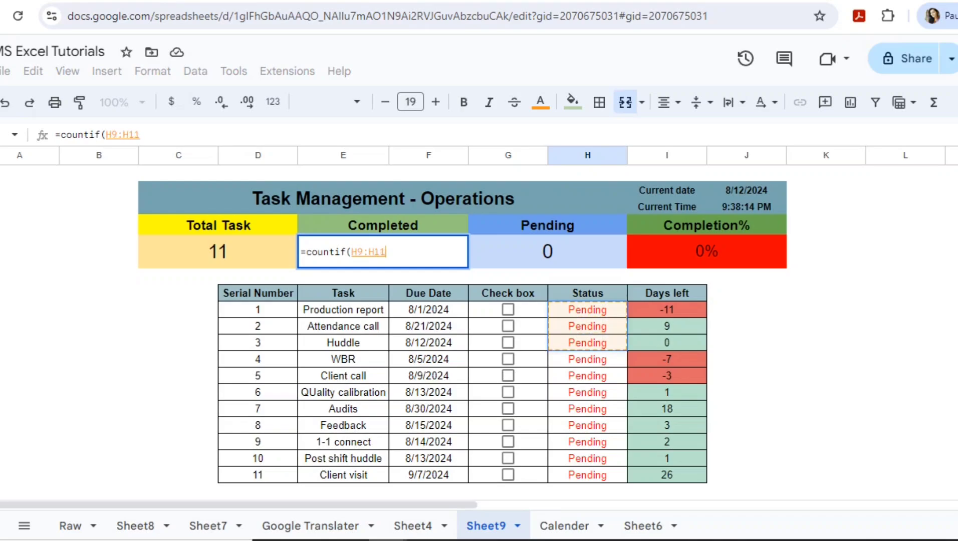
key(shift+Down)
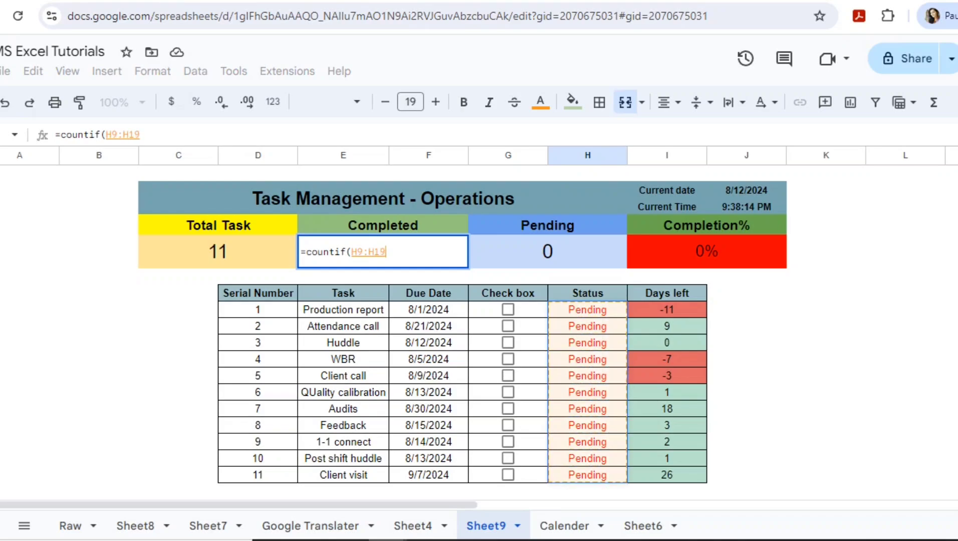
text(,)
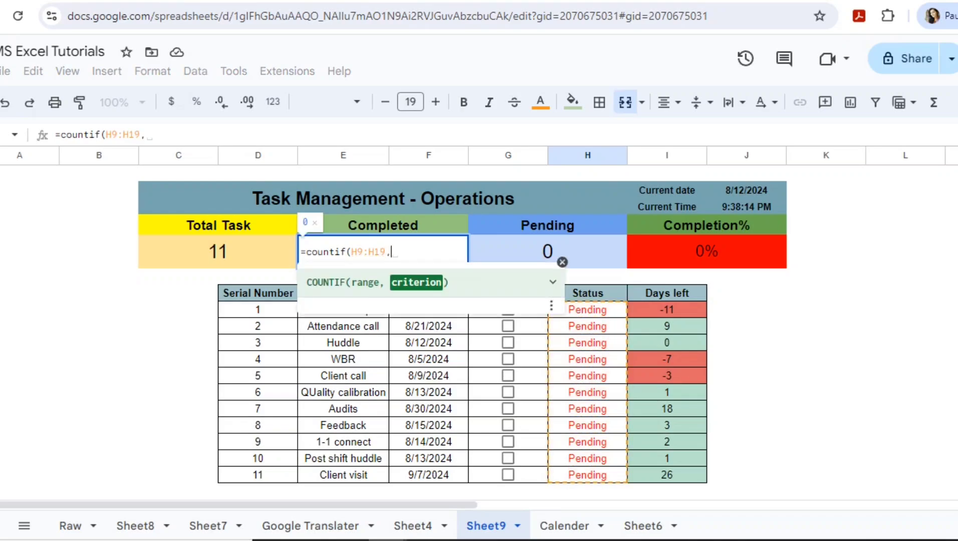
text(")
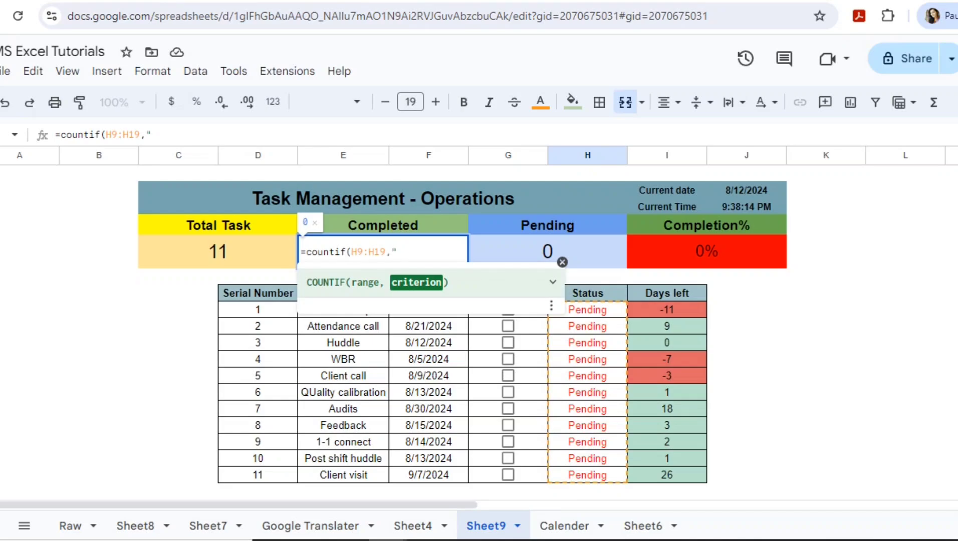
text(completed)
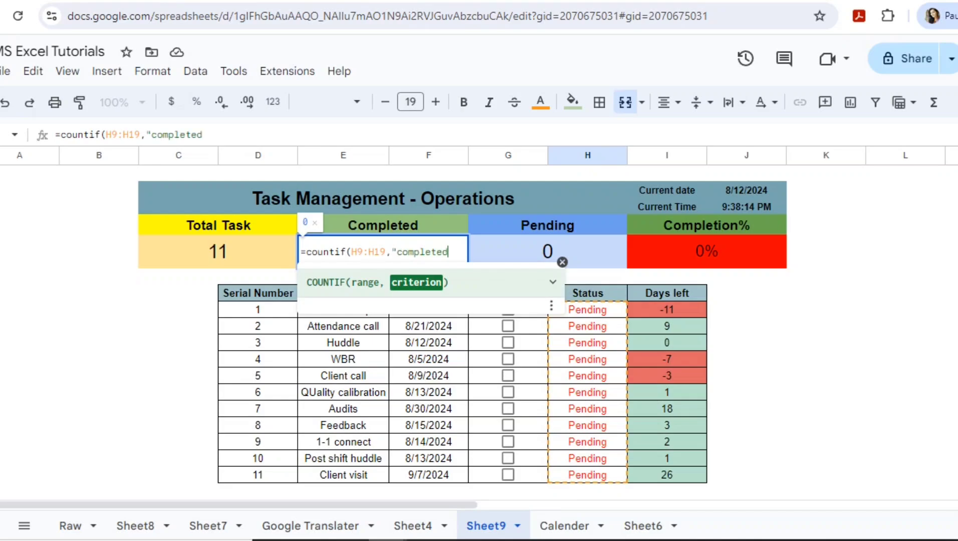
text("))
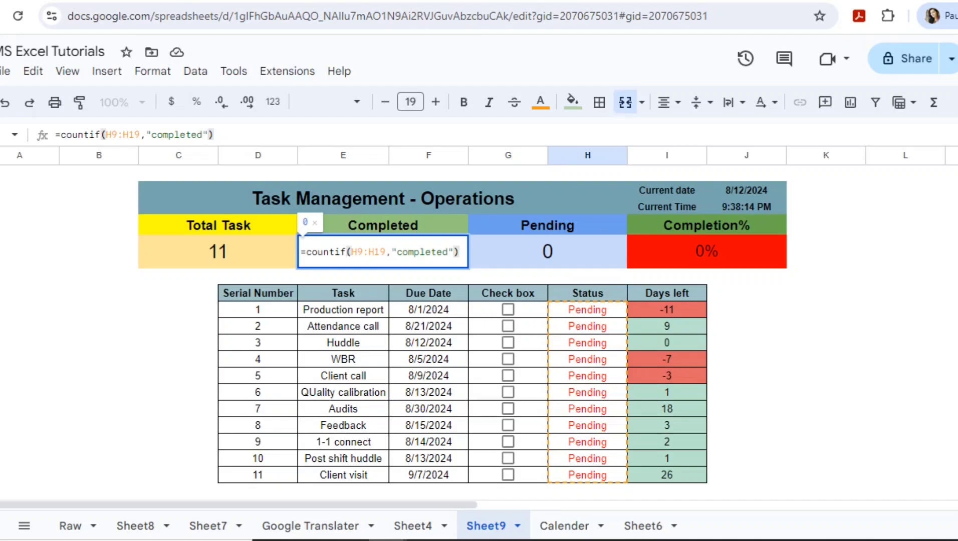
key(Return)
key(Up)
key(Up)
key(Down)
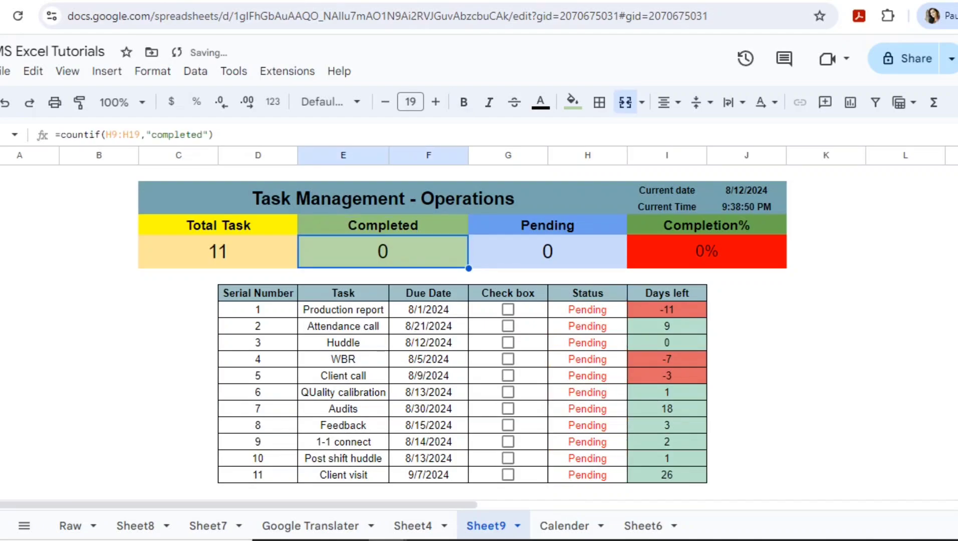
Step: Test the Completed count by ticking and unticking the Production report check box twice, leaving it unticked
click(508, 309)
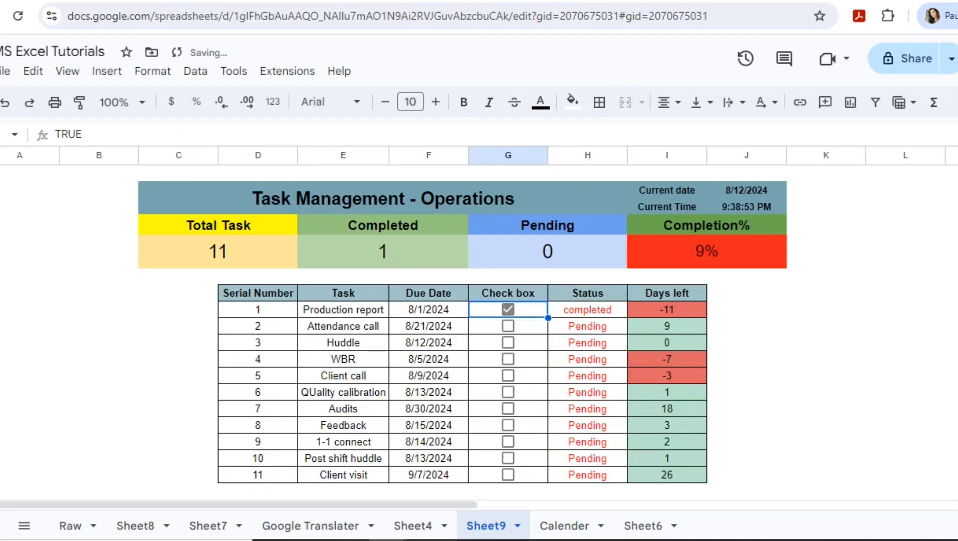
click(508, 309)
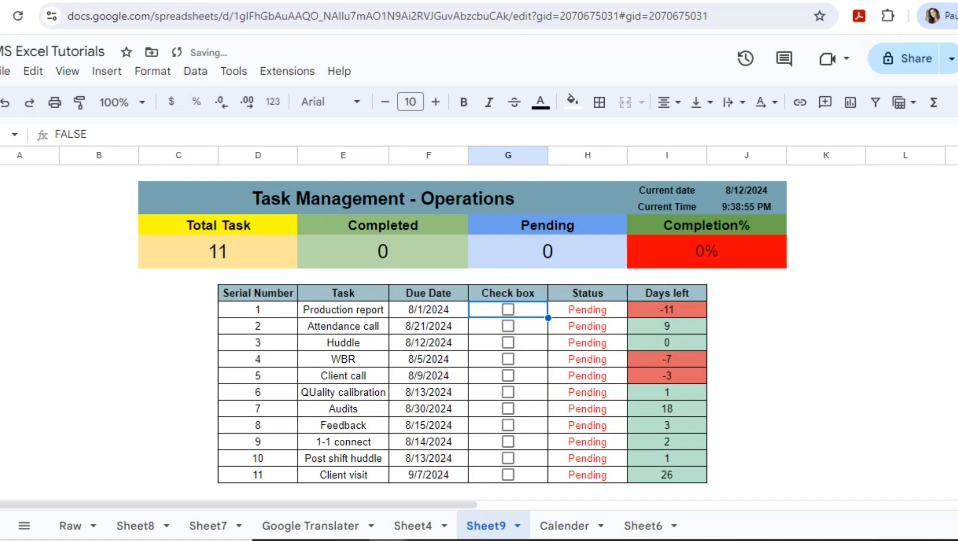
click(508, 310)
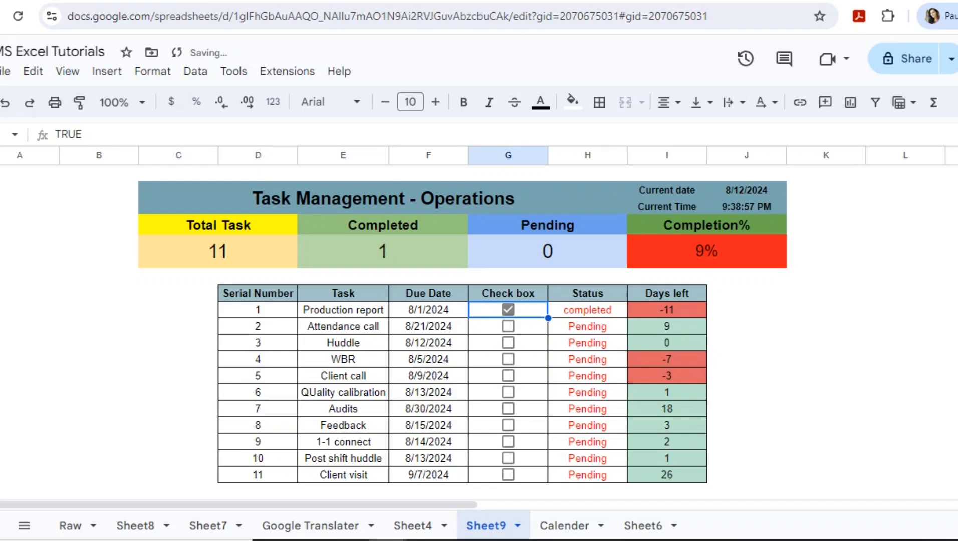
click(383, 226)
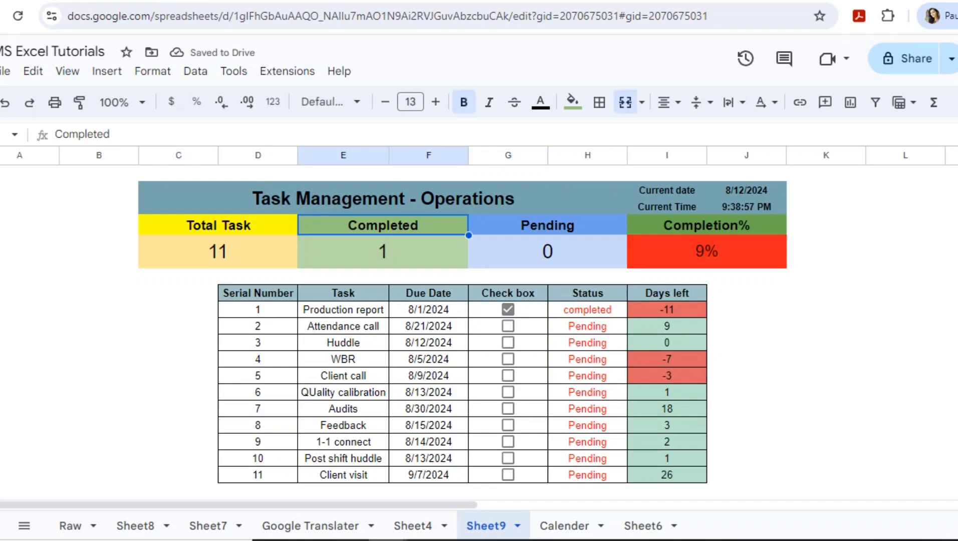
click(508, 310)
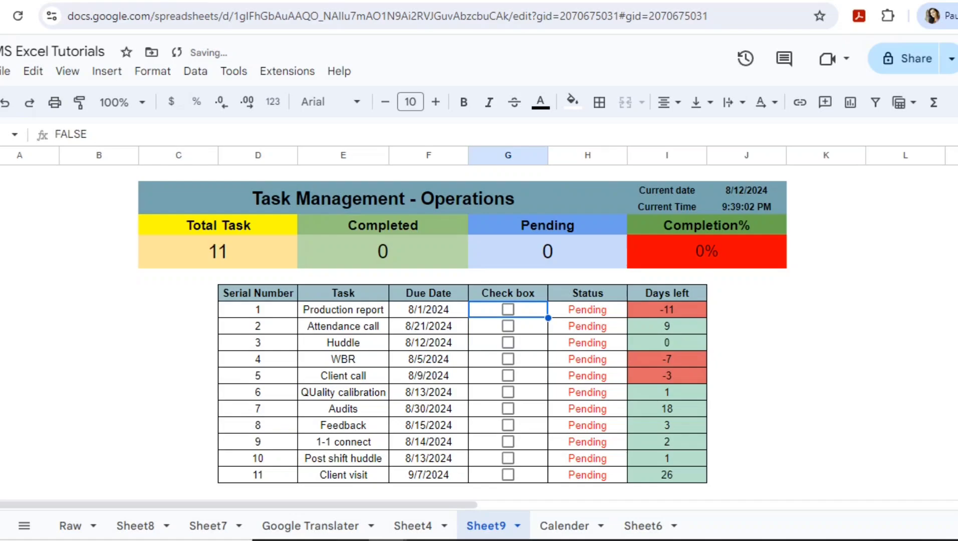
Step: Extend the Completed card's COUNTIF range to the open-ended H9:H
click(383, 252)
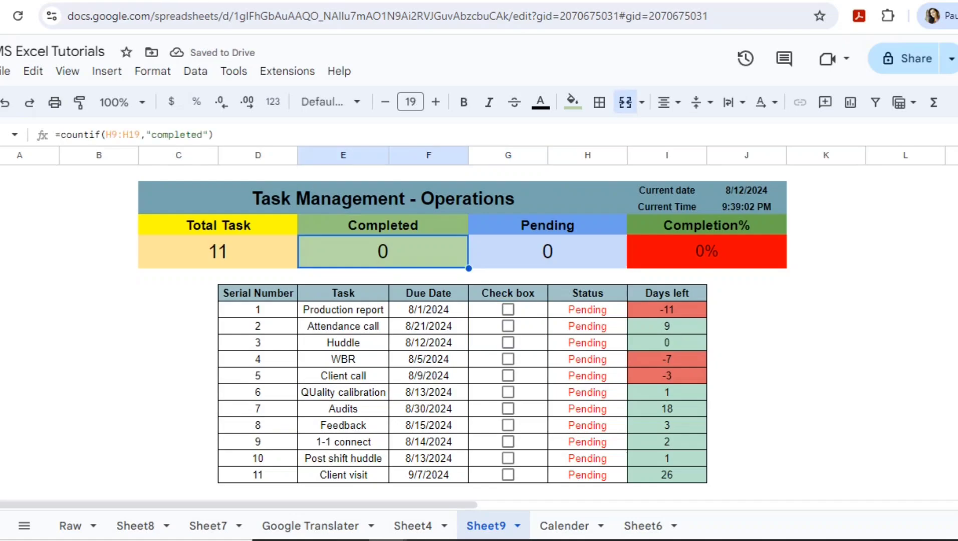
double_click(383, 252)
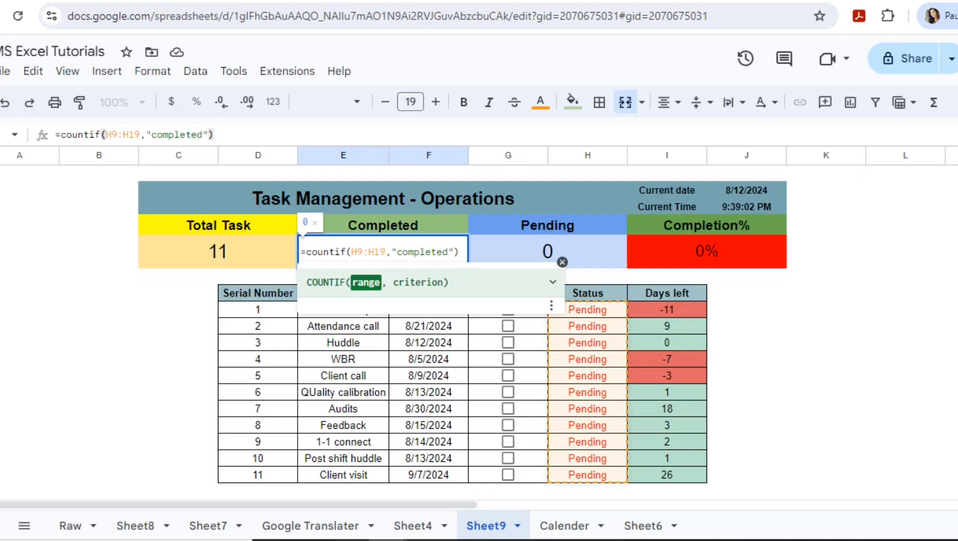
key(BackSpace)
key(BackSpace)
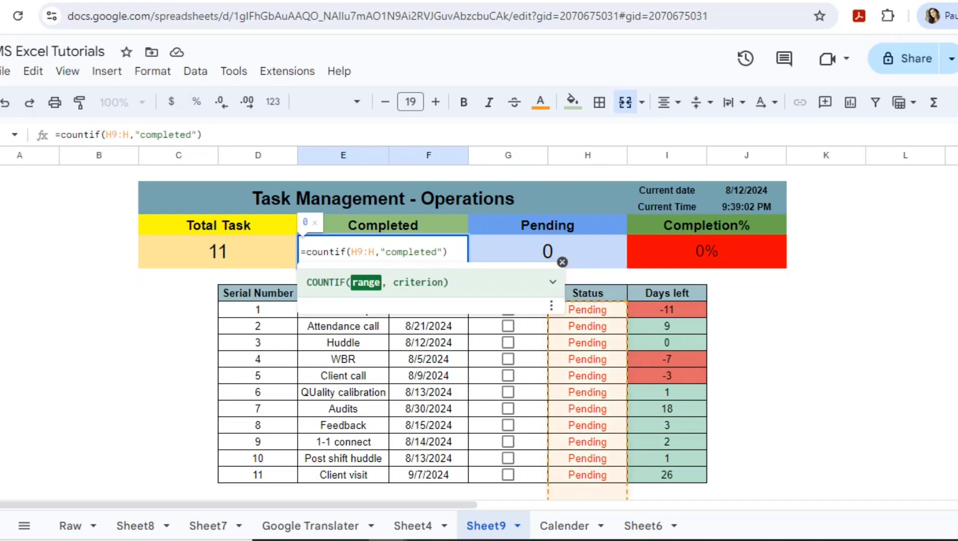
key(Return)
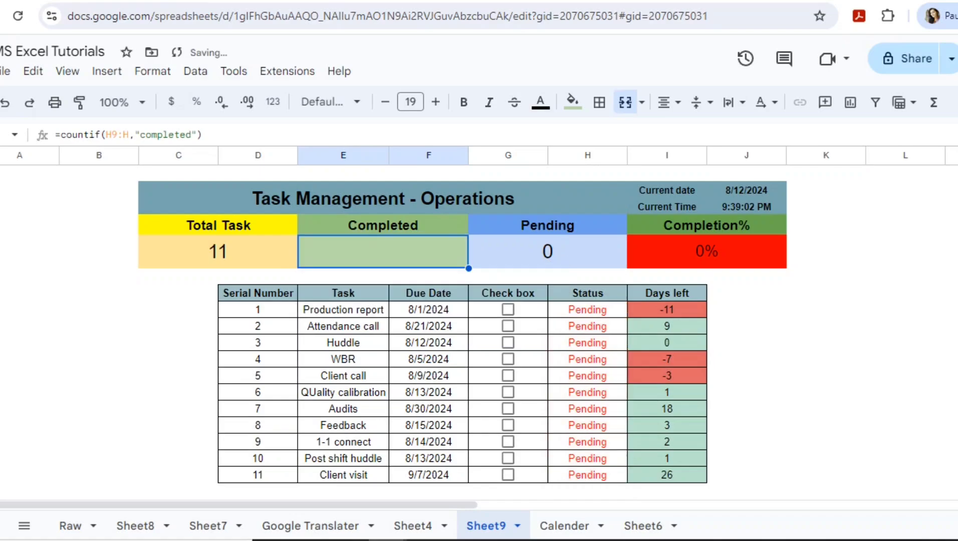
key(Down)
key(Up)
Step: Change the Pending card's COUNTIF range to H9:H so it counts "Pending" in the Status column
key(Right)
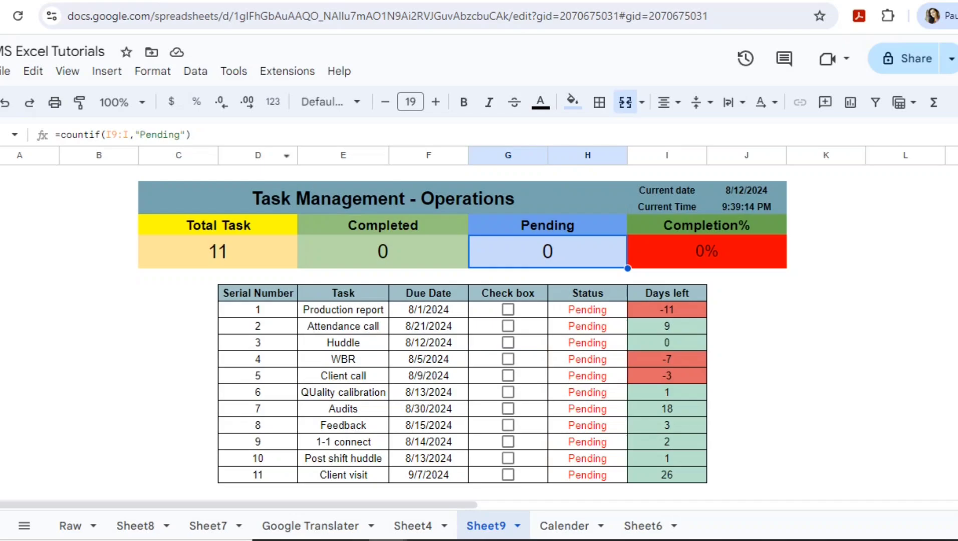
click(106, 134)
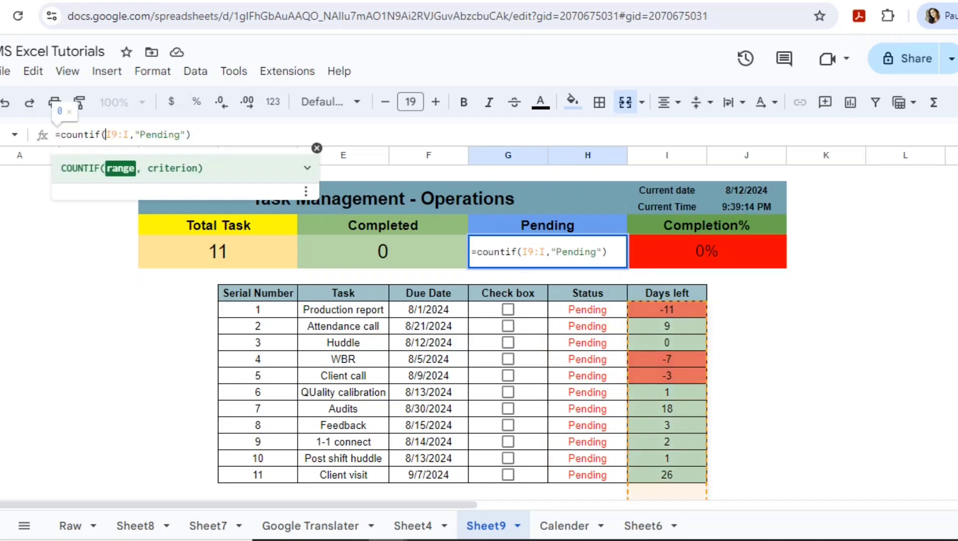
key(shift+Right)
text(H)
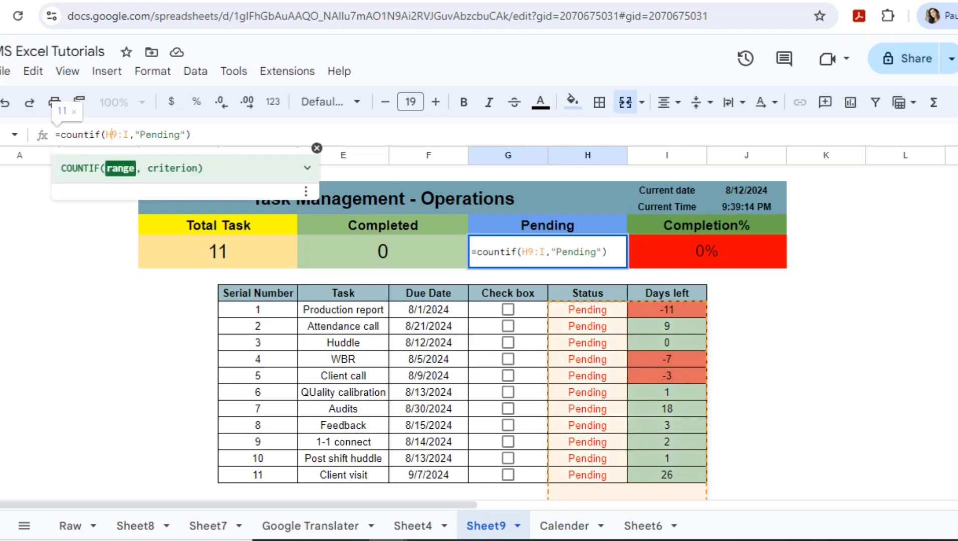
key(Right)
key(Right)
key(Right)
key(BackSpace)
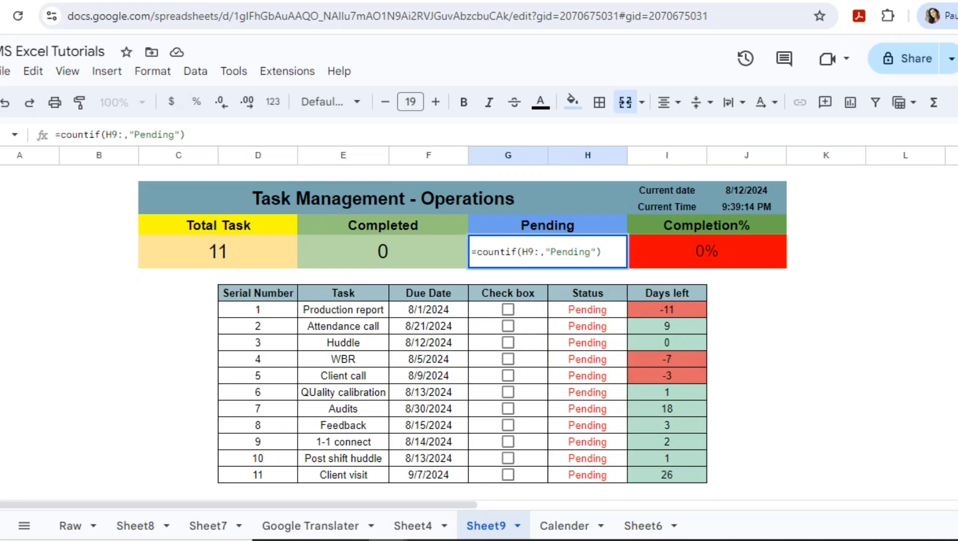
text(H)
key(Return)
key(Up)
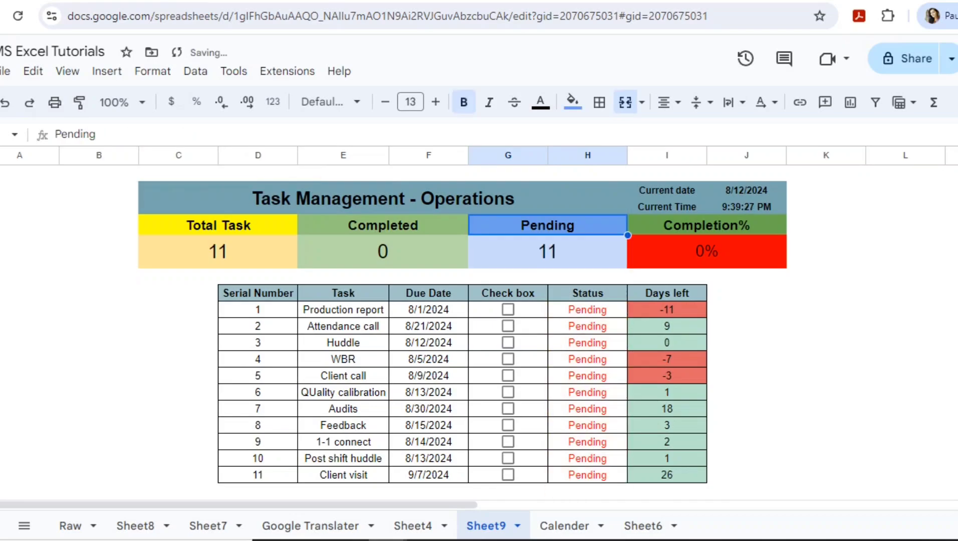
key(Down)
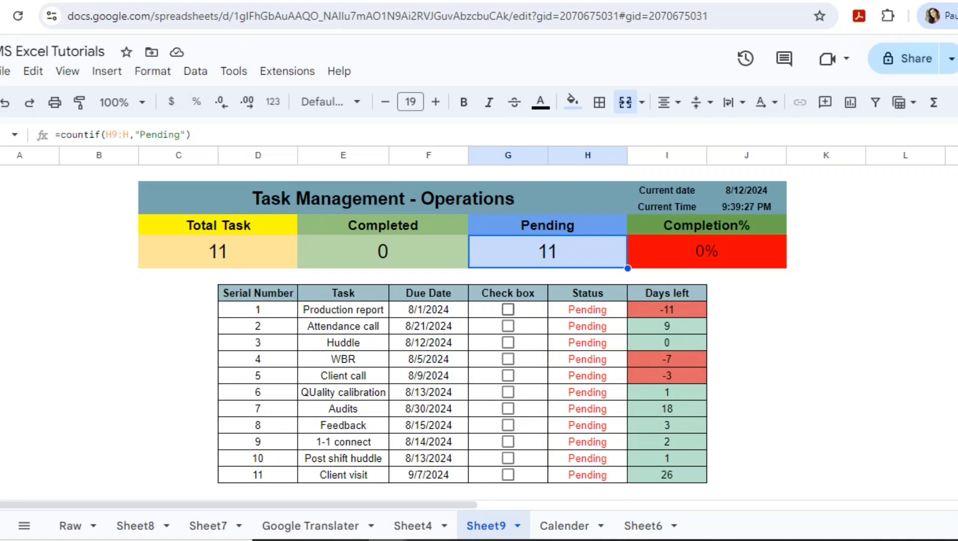
Step: Test the Completed and Pending counts by ticking and unticking the Production report, Attendance call and Huddle check boxes
click(508, 309)
click(508, 326)
click(508, 343)
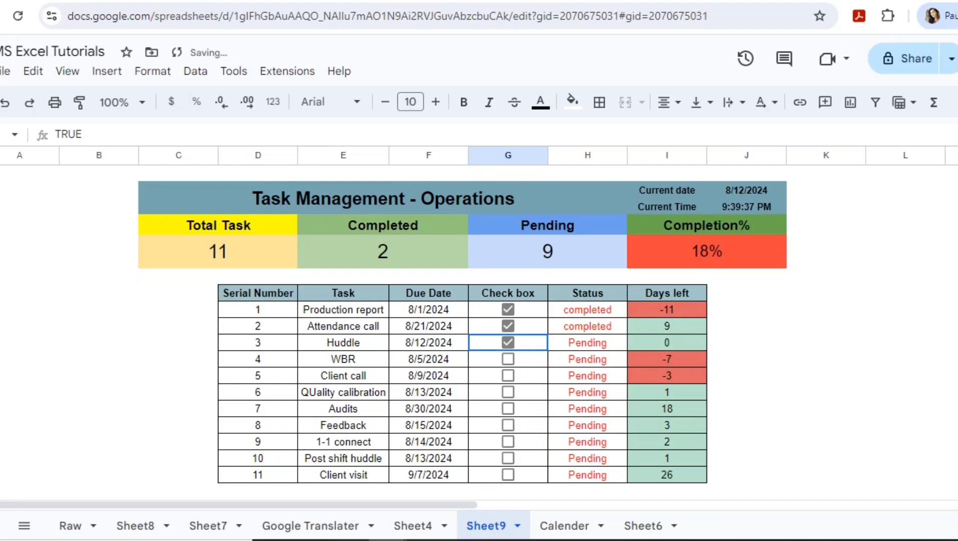
click(382, 251)
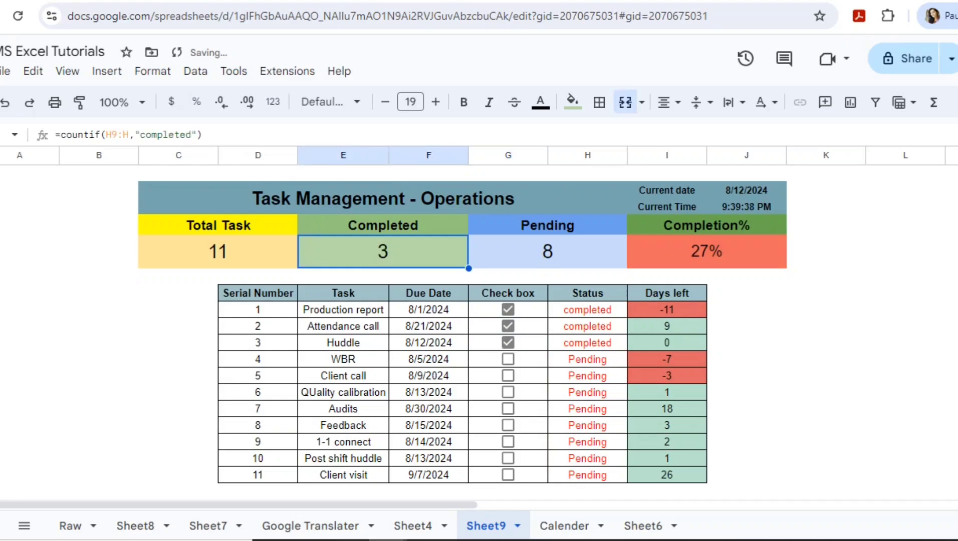
click(547, 252)
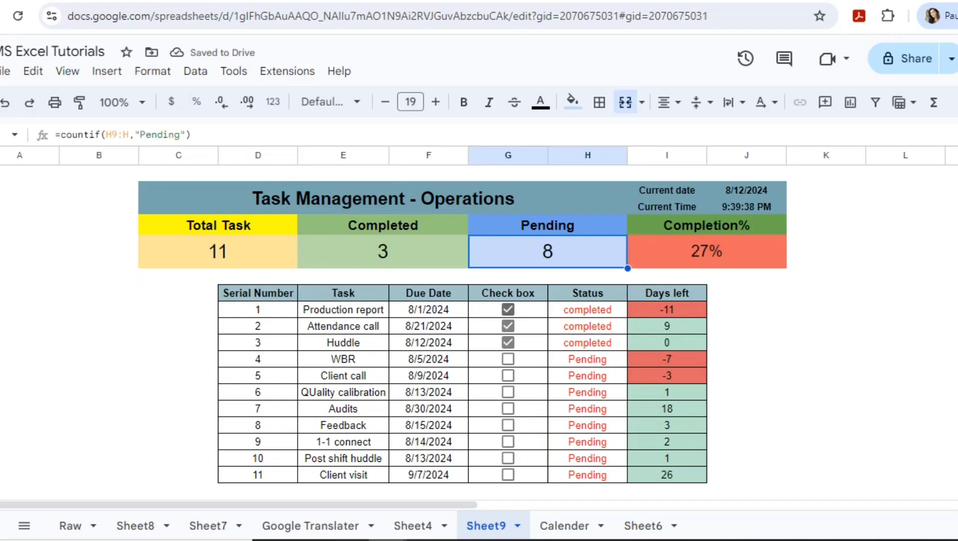
click(508, 310)
click(508, 326)
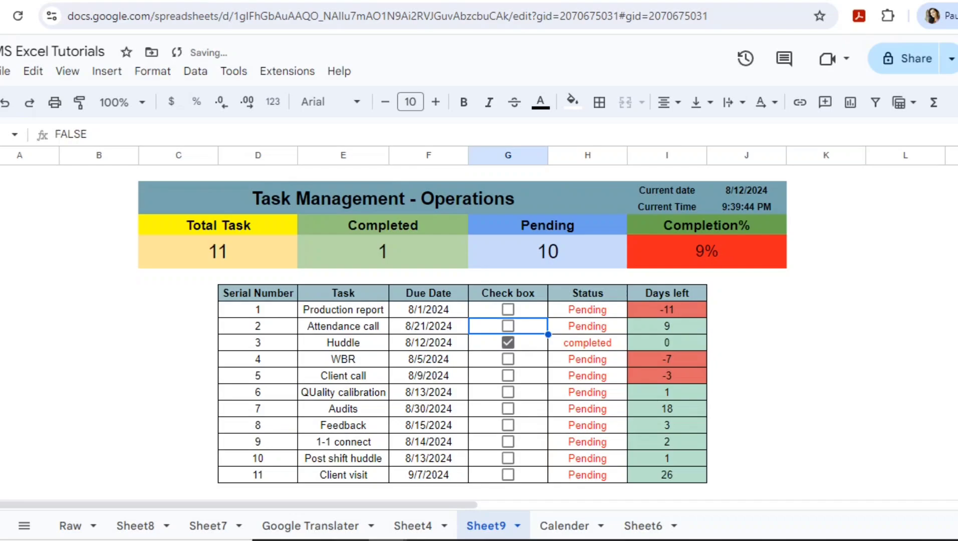
click(508, 342)
click(383, 251)
click(548, 251)
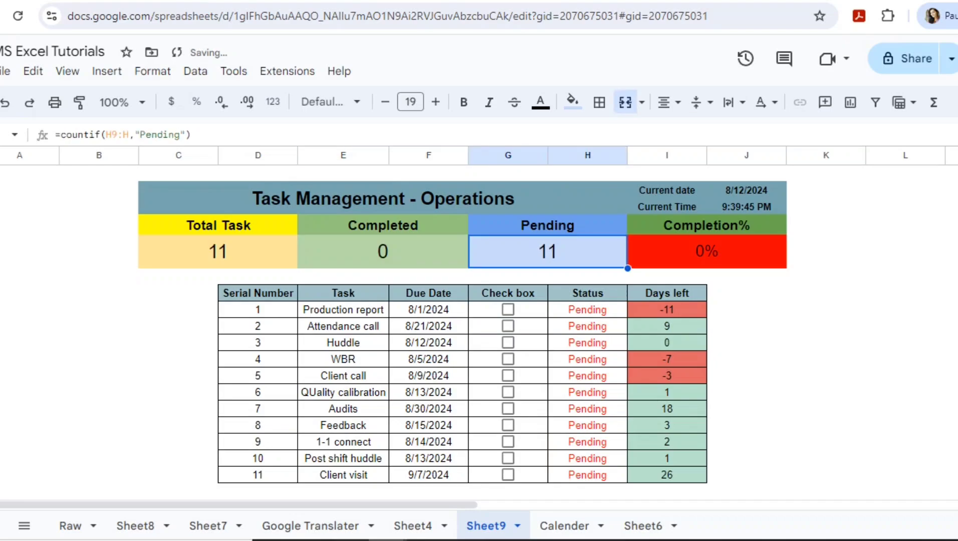
Step: Test the Completion% card's error handling by entering uiuiiu in the Total Task card, and undo that entry
click(707, 252)
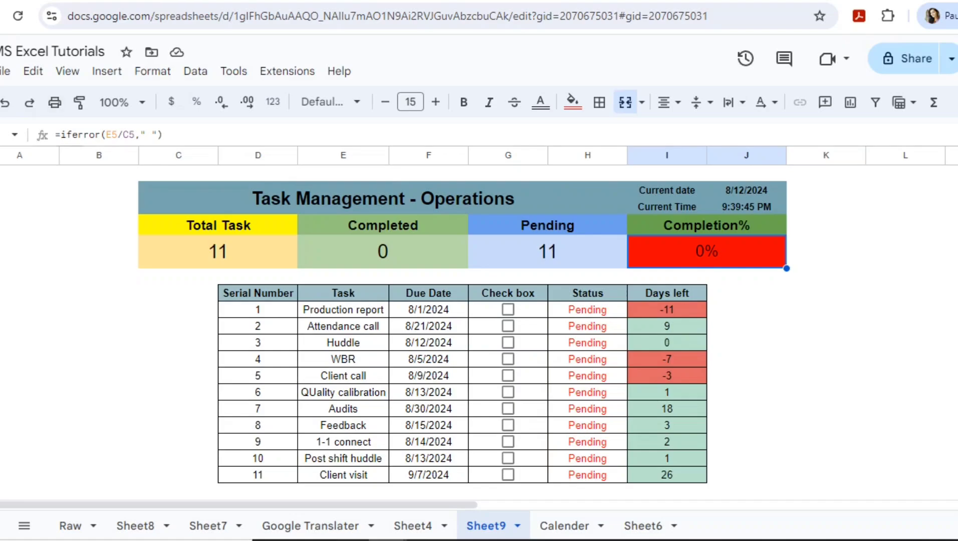
double_click(706, 252)
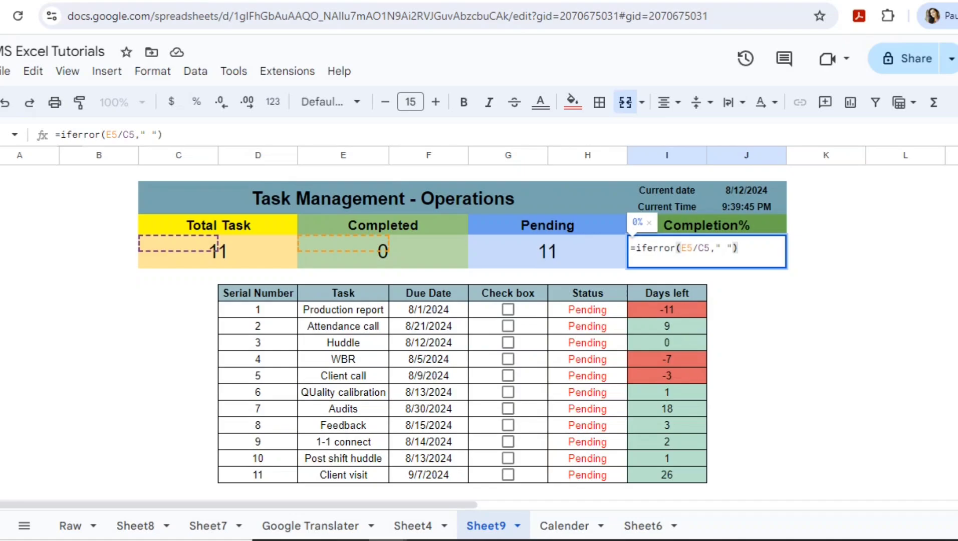
click(218, 251)
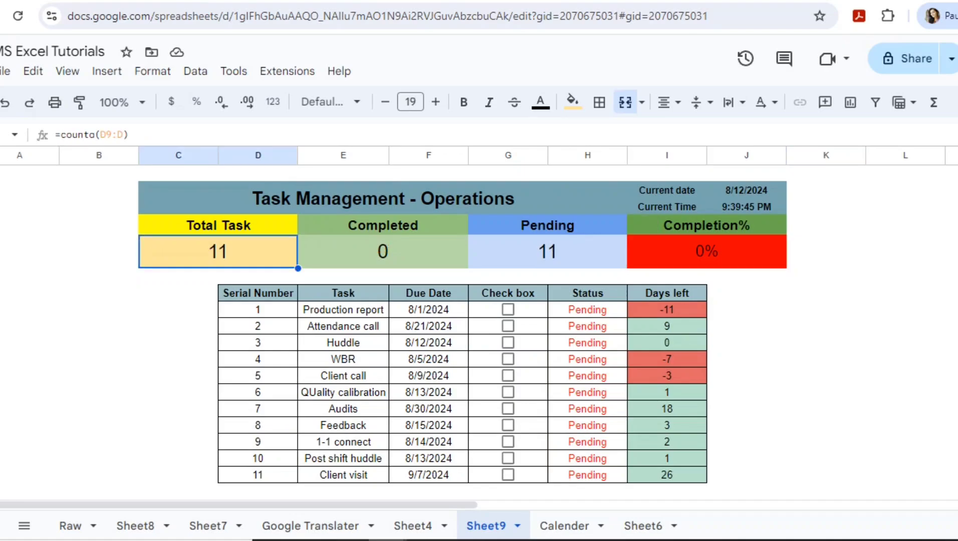
text(uiuiiu)
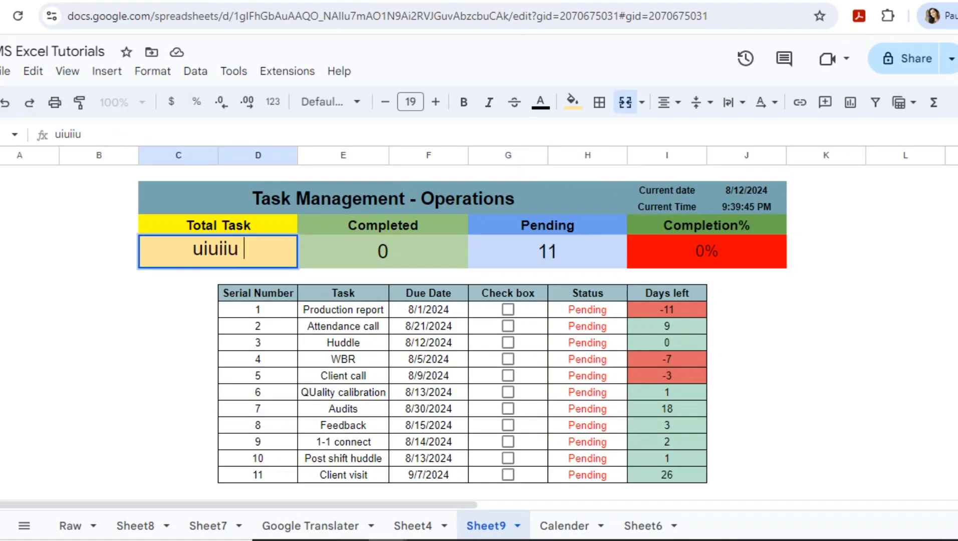
key(Tab)
key(Down)
key(Down)
key(Down)
key(Down)
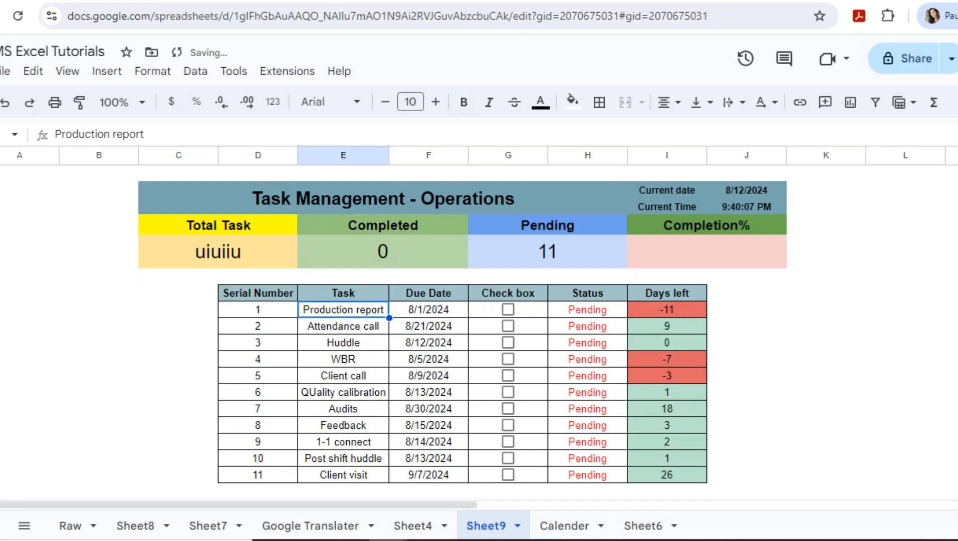
key(Right)
key(Right)
key(Right)
key(Up)
key(Right)
key(Up)
key(Up)
key(Up)
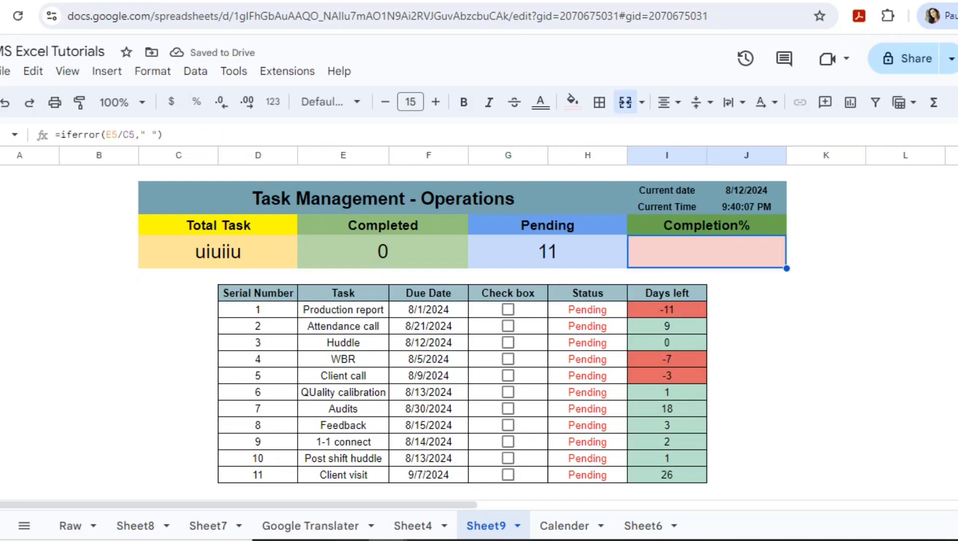
key(ctrl+z)
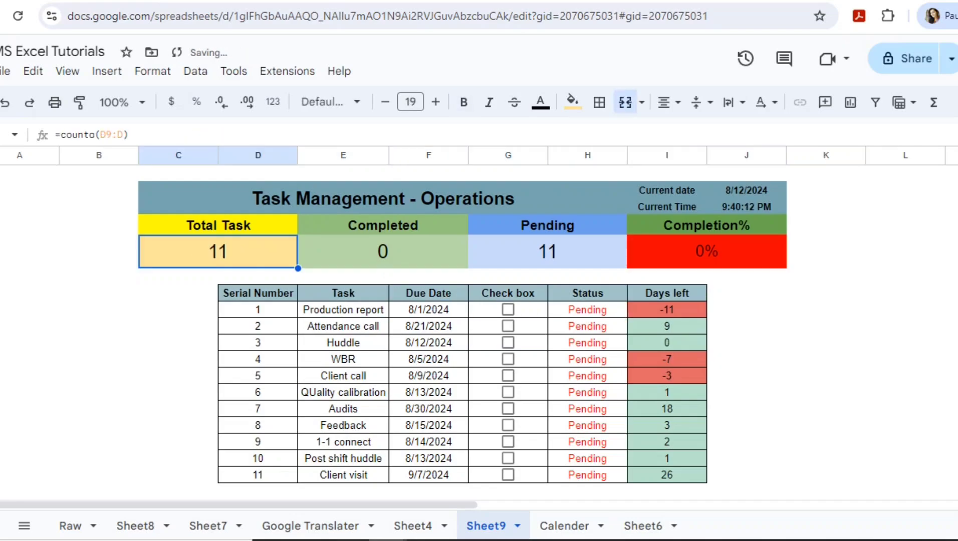
Step: Examine the IFERROR formula in the Completion% card, leaving it unedited
key(Right)
key(Right)
key(Right)
key(Right)
key(Right)
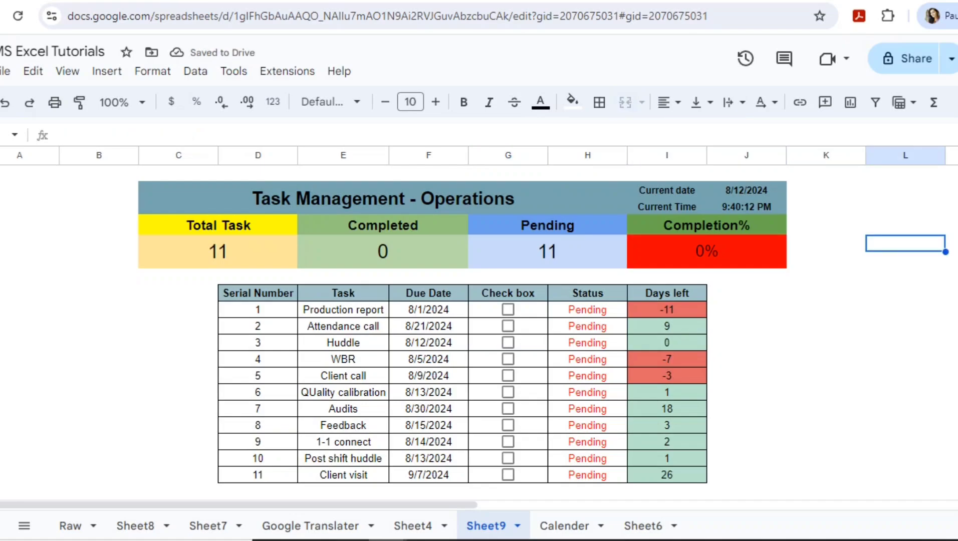
key(Left)
key(Left)
key(Return)
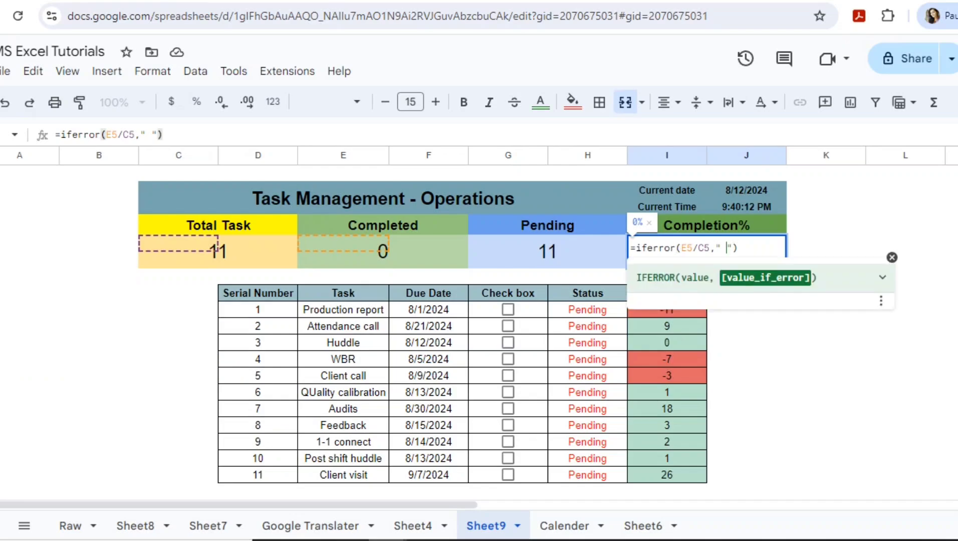
click(747, 326)
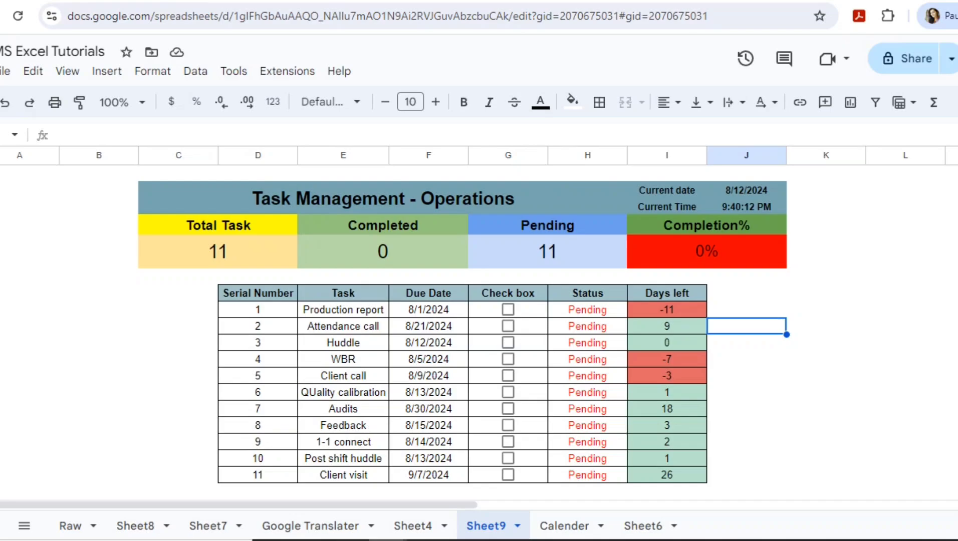
click(707, 252)
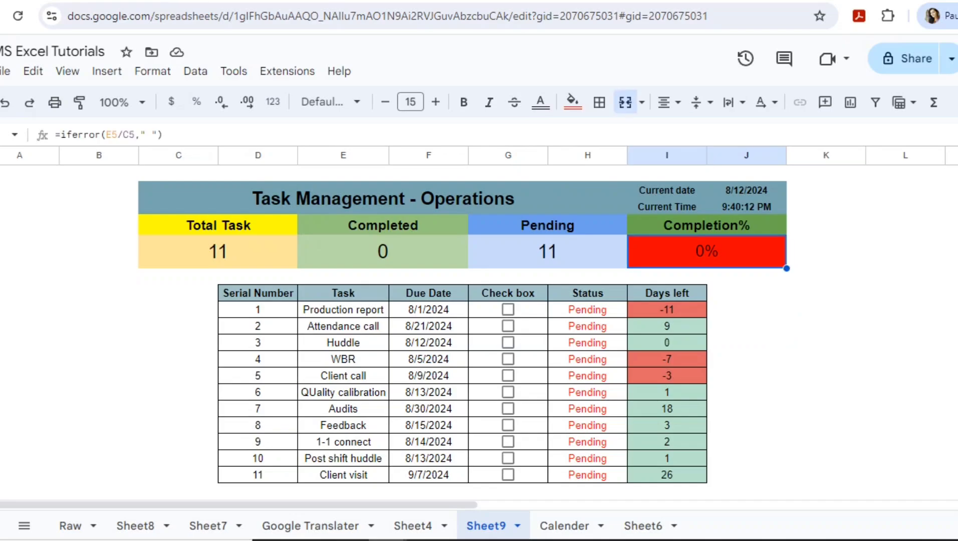
Step: Test the Completion% card by ticking the check boxes of the first five tasks, Production report through Client call
click(508, 309)
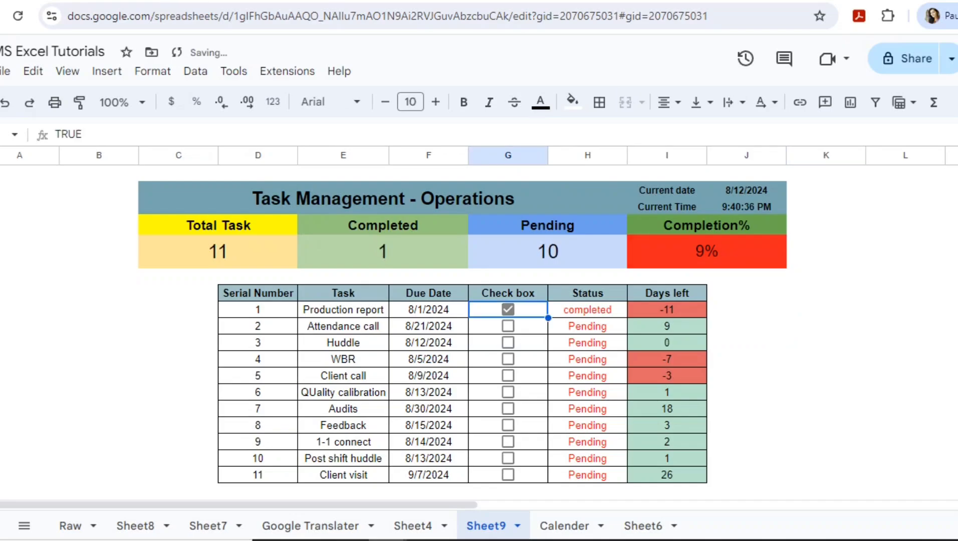
click(508, 326)
click(508, 342)
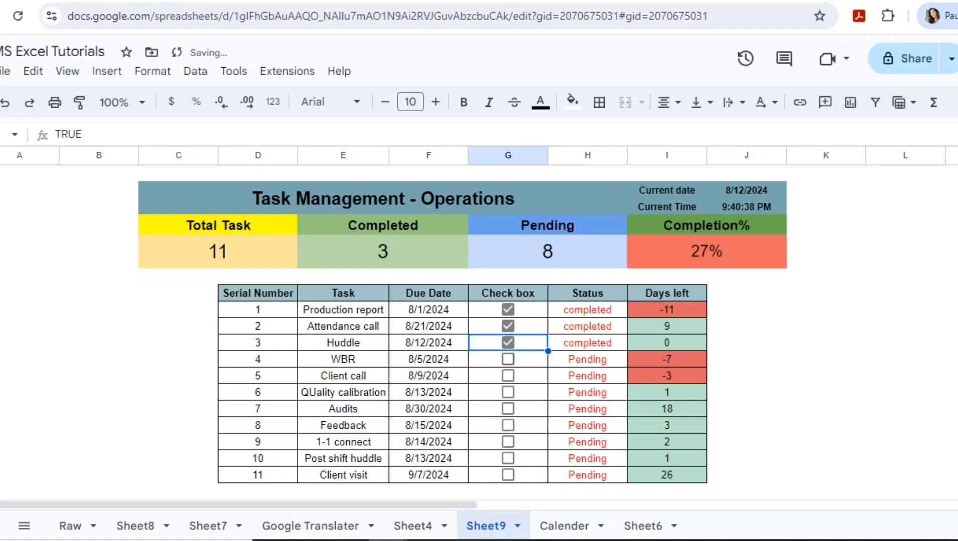
click(507, 358)
click(507, 375)
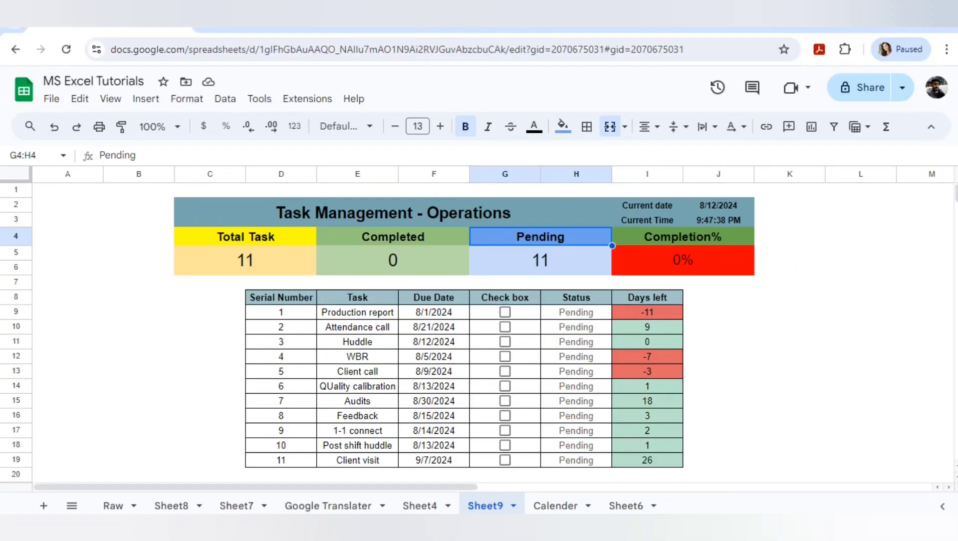
Step: Select the Status cells H9:H19 of all eleven tasks
click(683, 260)
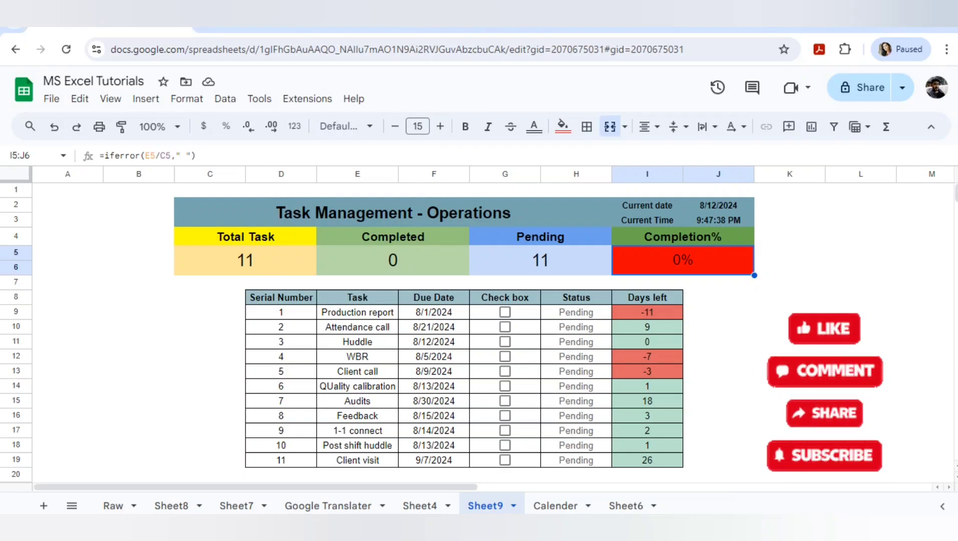
click(577, 312)
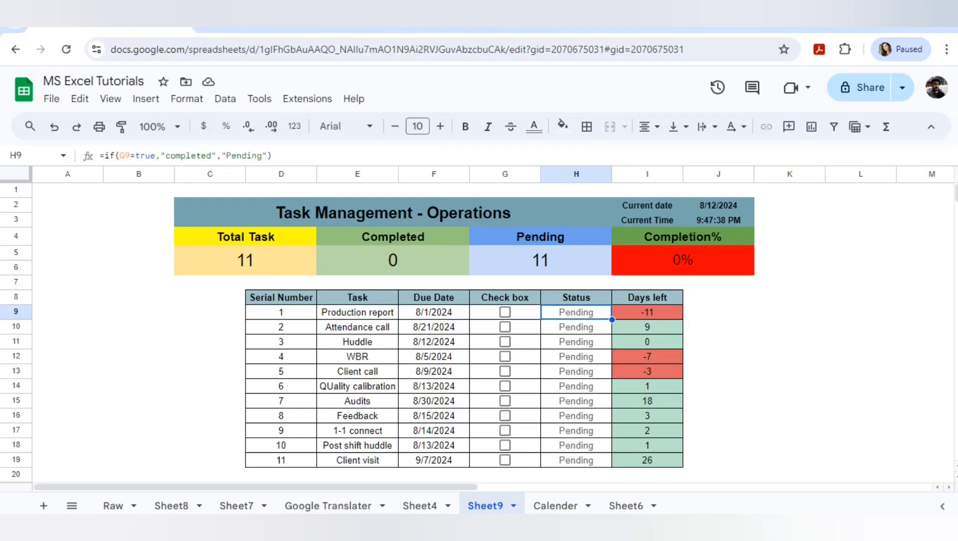
key(shift+Down)
key(shift+Down)
key(shift+Down)
key(shift+Down)
key(shift+Down)
key(shift+Down)
key(shift+Down)
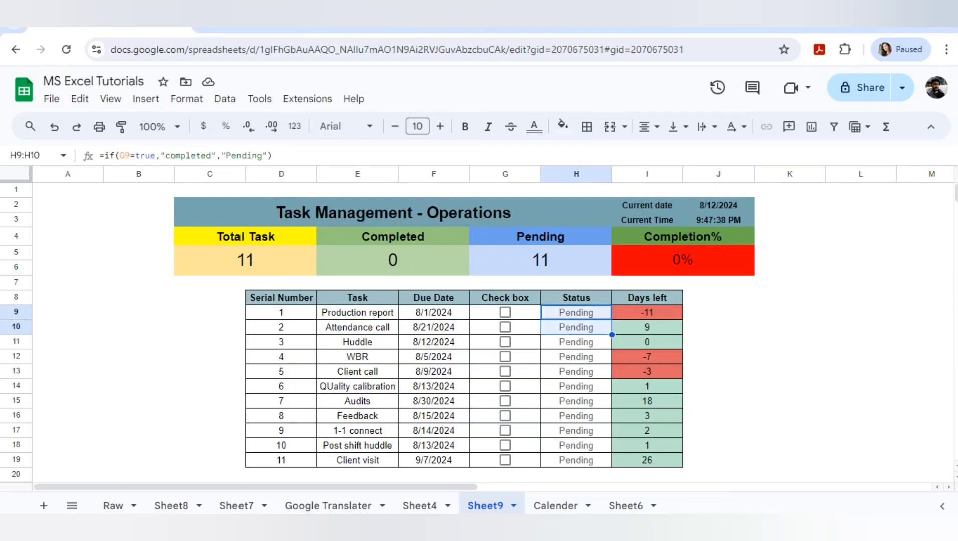
key(shift+Down)
key(shift+Down)
key(shift+Down)
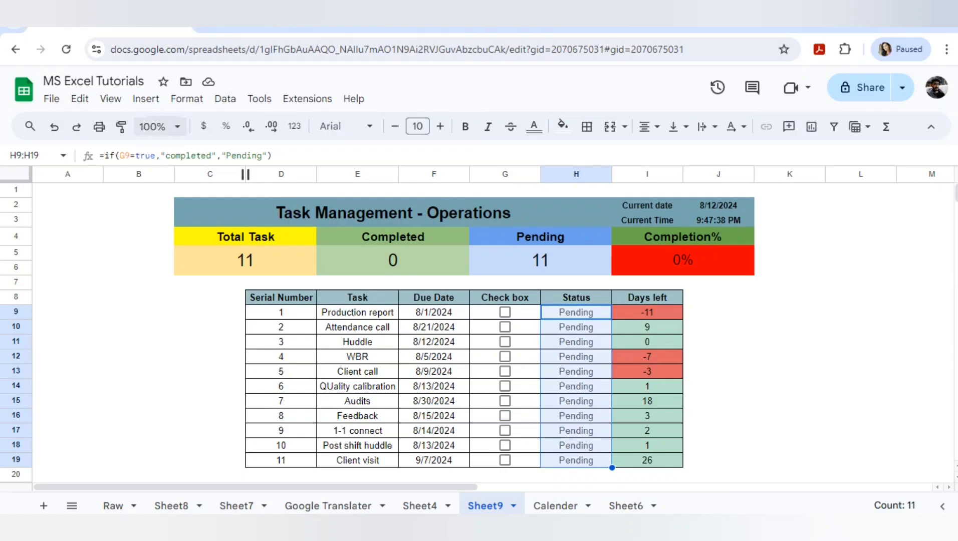
click(186, 98)
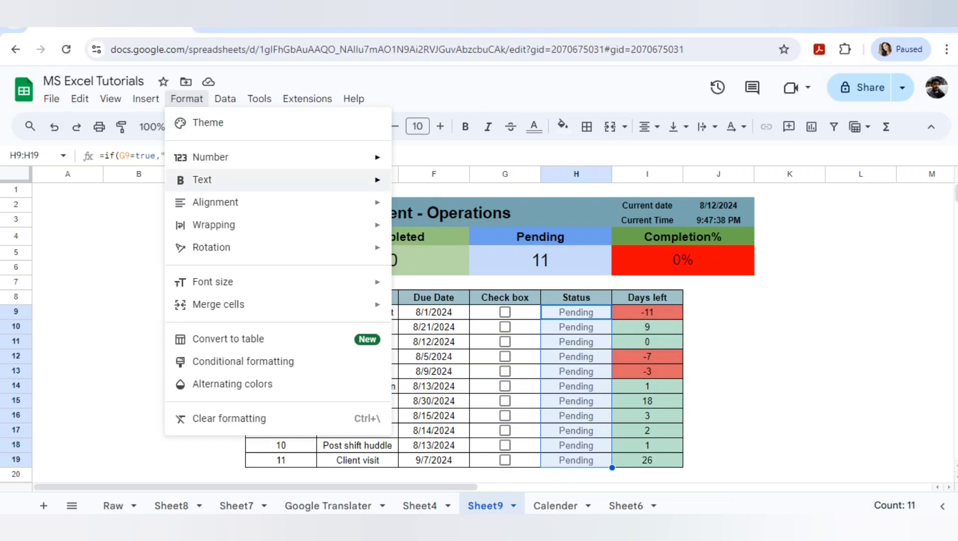
click(243, 361)
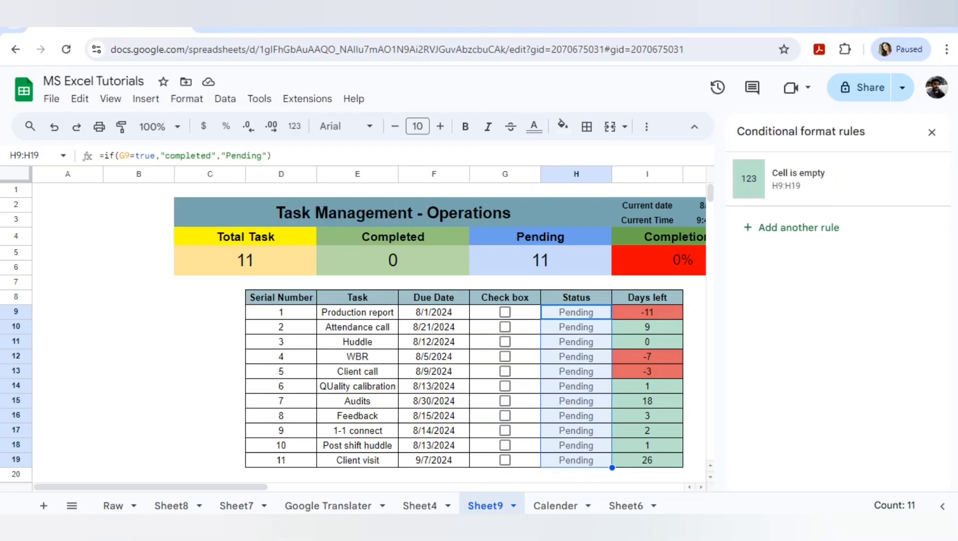
click(811, 179)
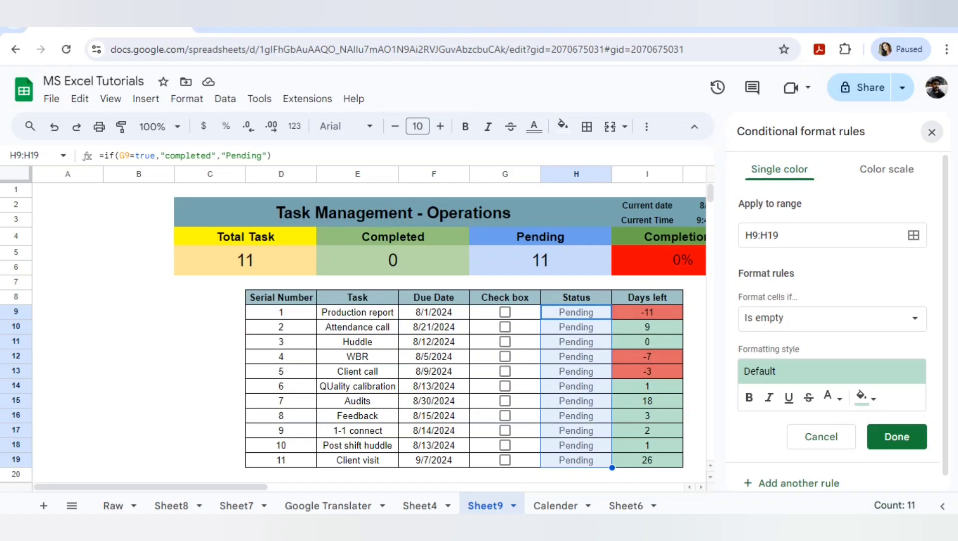
click(931, 132)
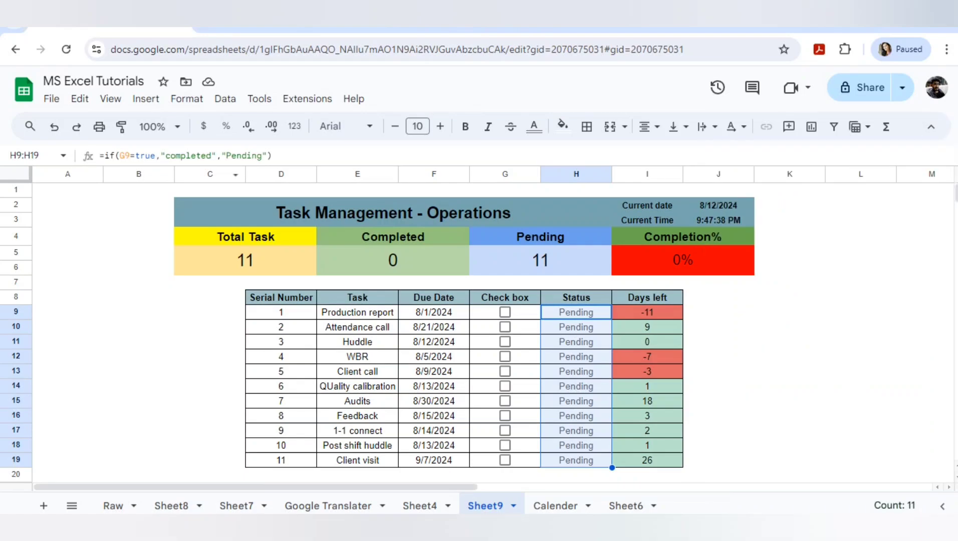
Step: Start a conditional formatting rule for the Status cells and set its range to H9:H, without an end row
click(145, 99)
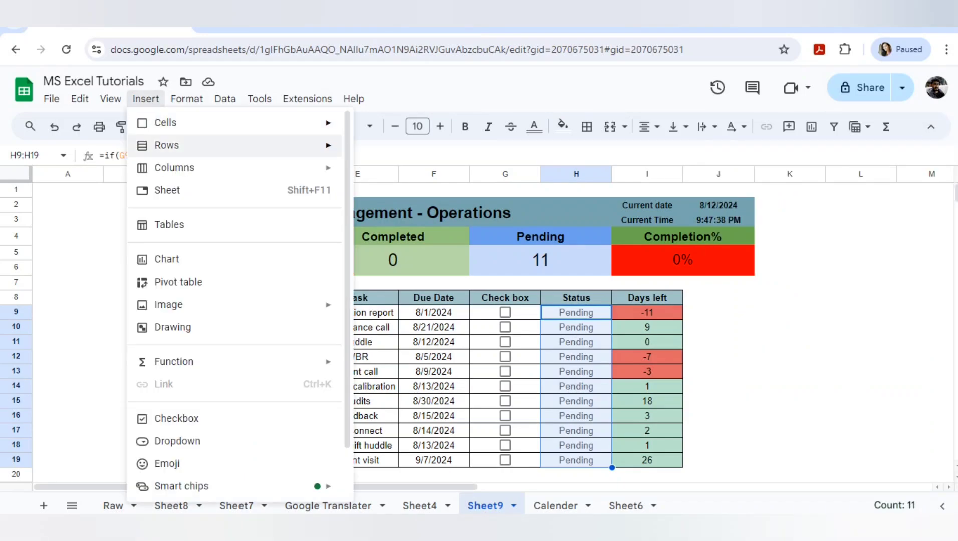
mouse_move(187, 98)
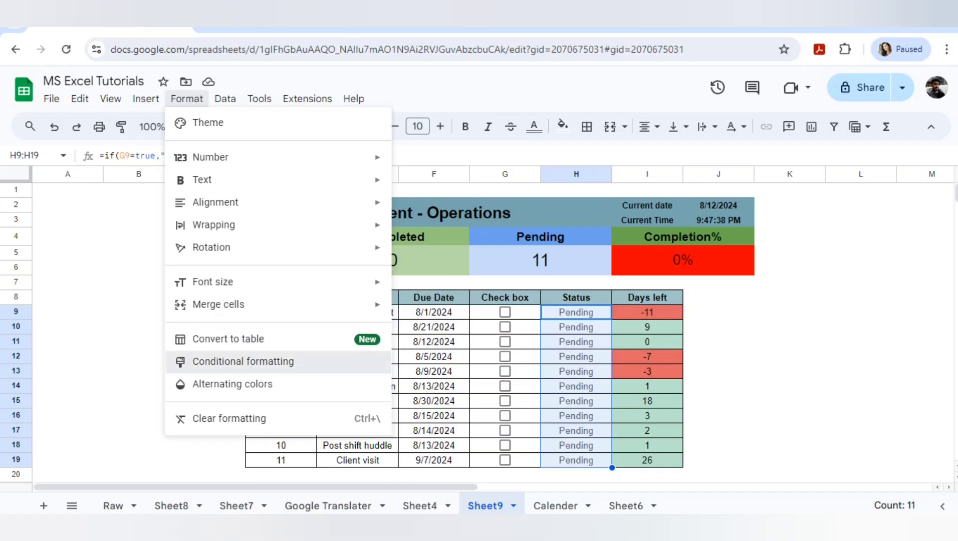
click(243, 361)
click(911, 181)
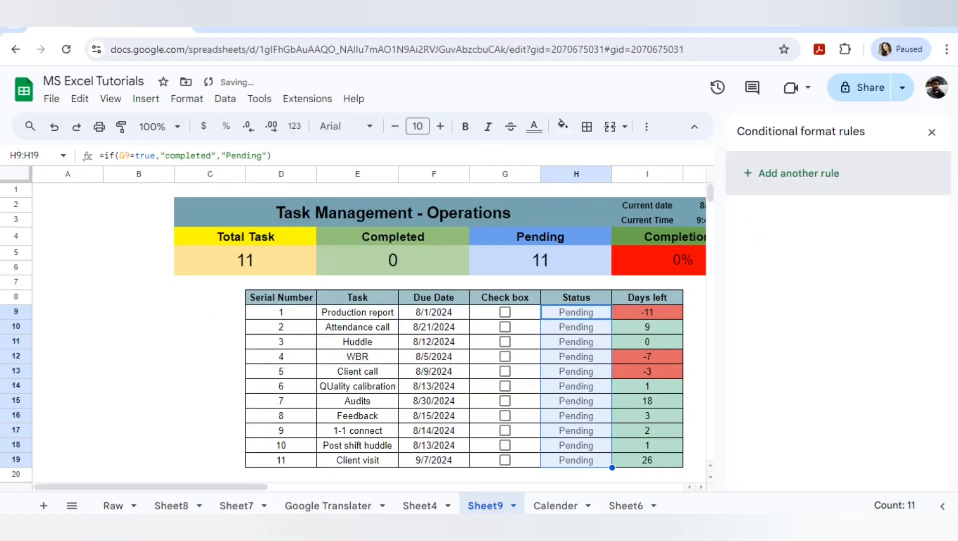
click(799, 174)
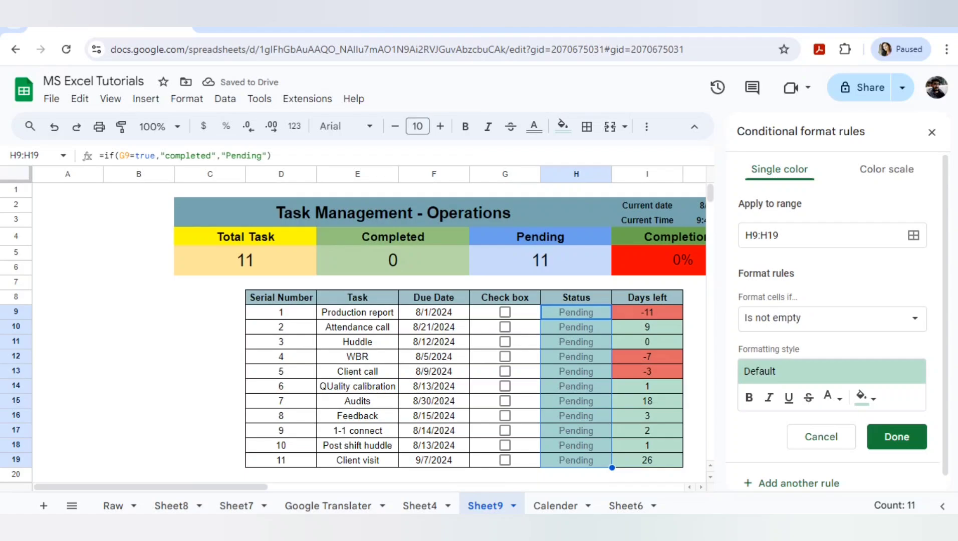
click(779, 235)
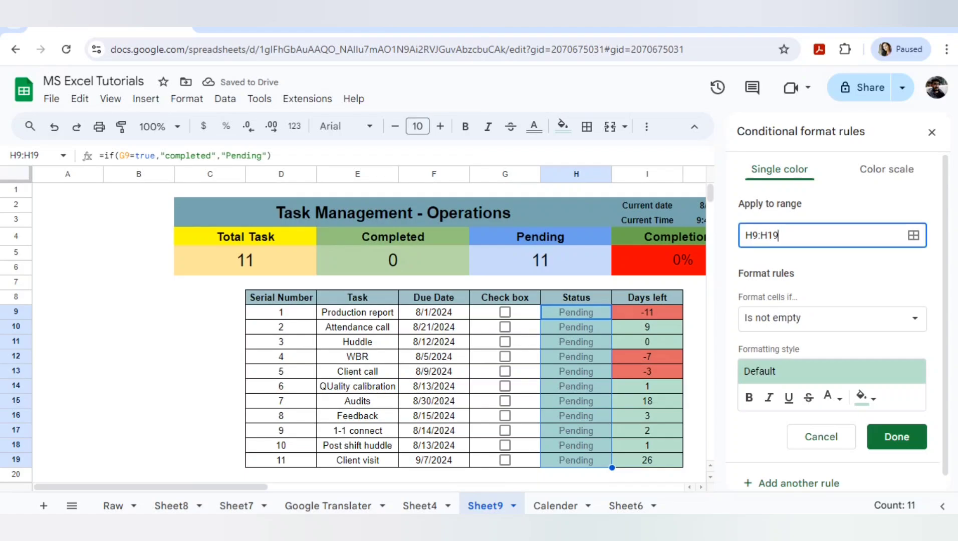
click(745, 235)
click(757, 235)
click(768, 236)
click(779, 236)
key(BackSpace)
key(BackSpace)
Step: Make the rule's condition Text contains with the value pending
click(832, 319)
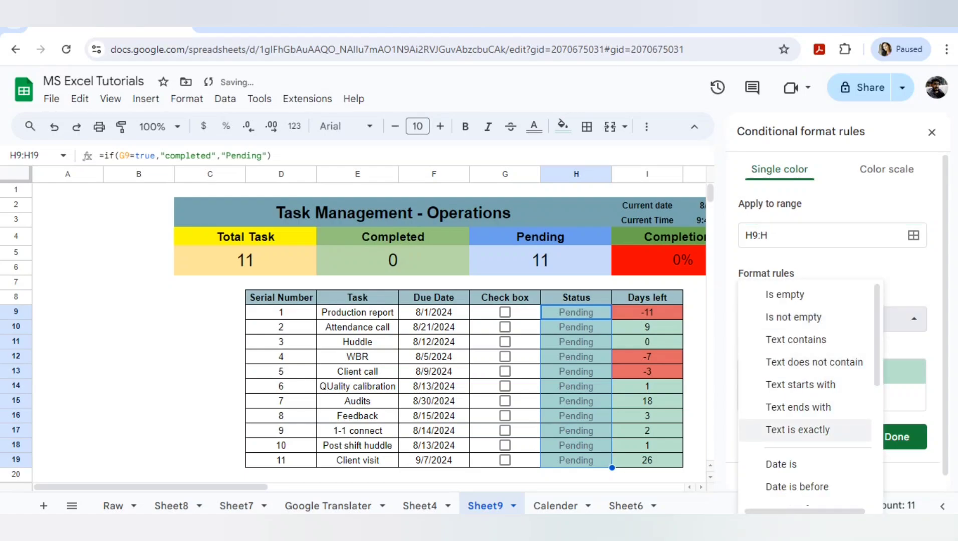
scroll(806, 381, down, 3)
scroll(801, 371, down, 1)
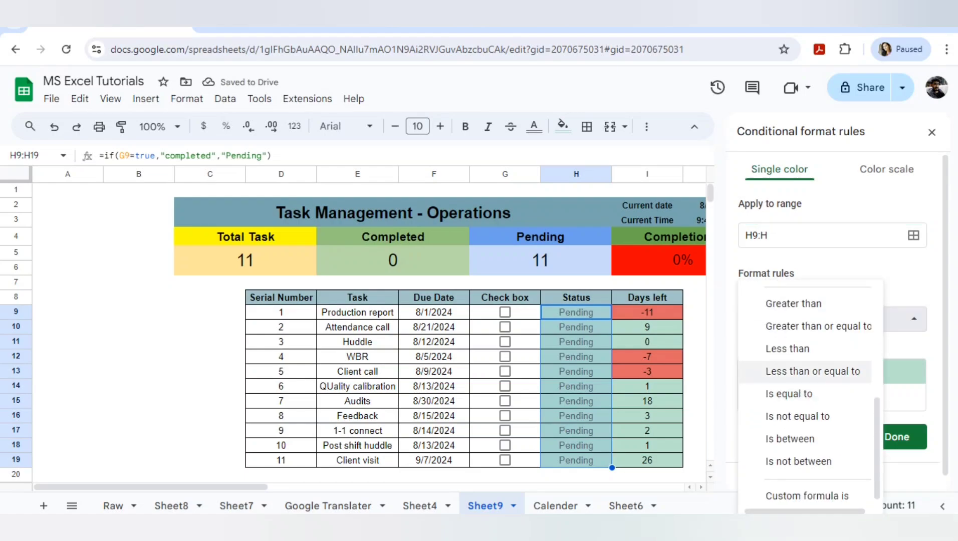
scroll(802, 406, up, 5)
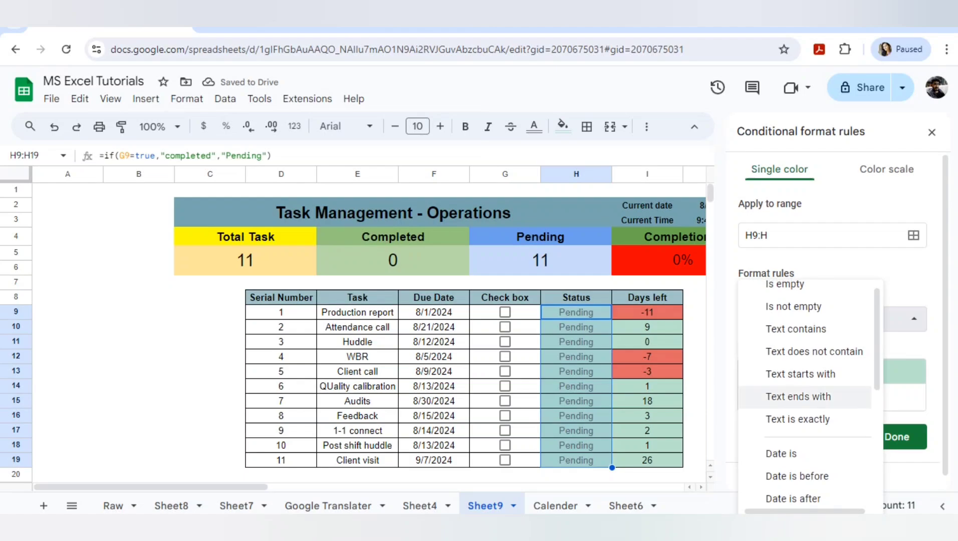
click(796, 329)
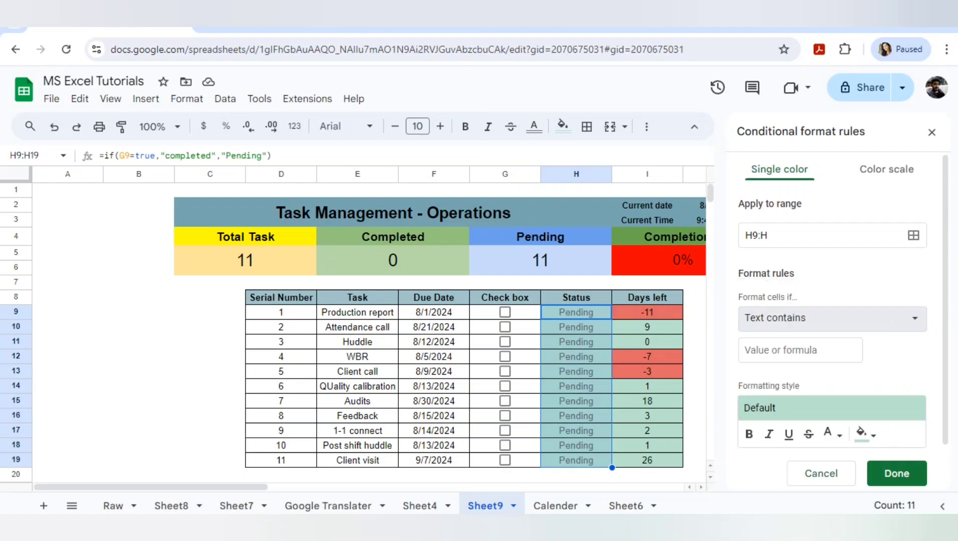
click(800, 350)
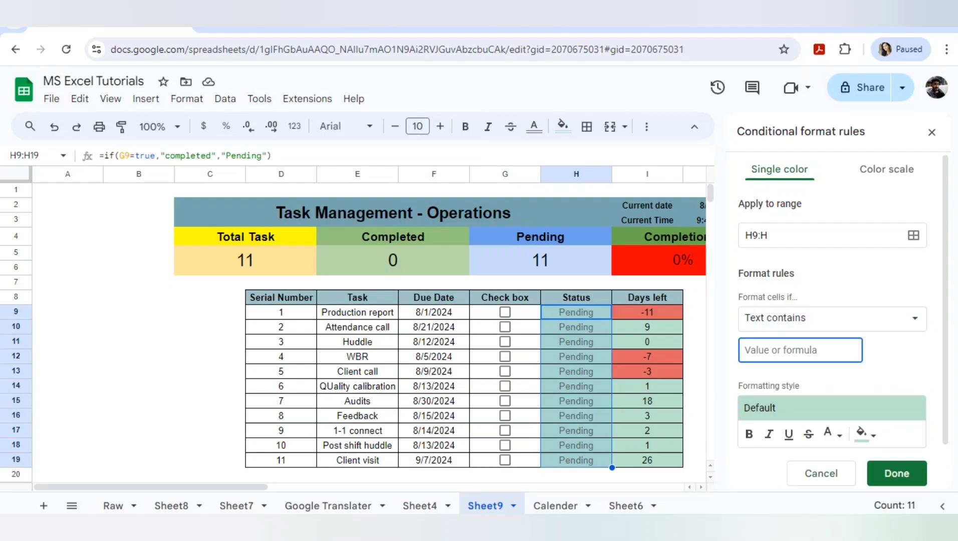
text(pend)
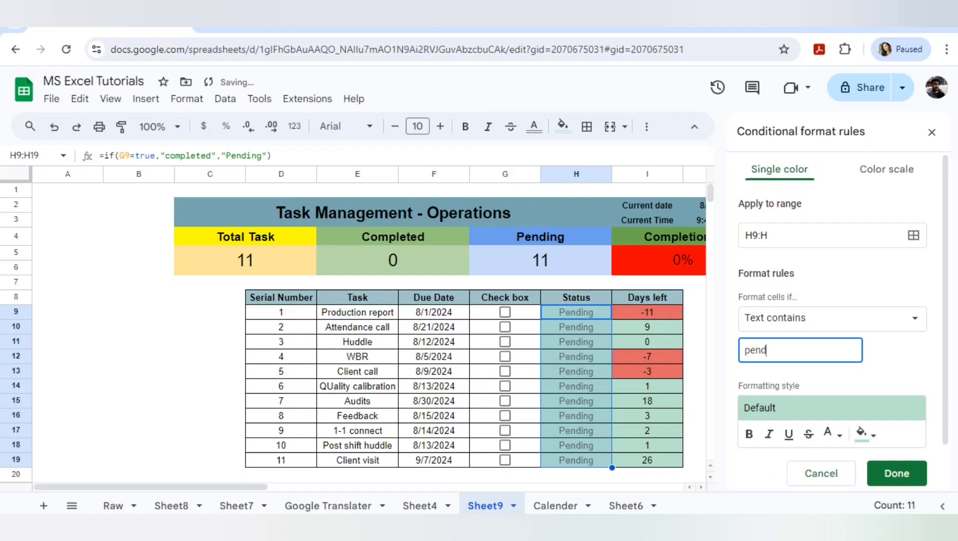
text(ing)
Step: Give the pending rule red text with no fill color, and save the rule
click(864, 434)
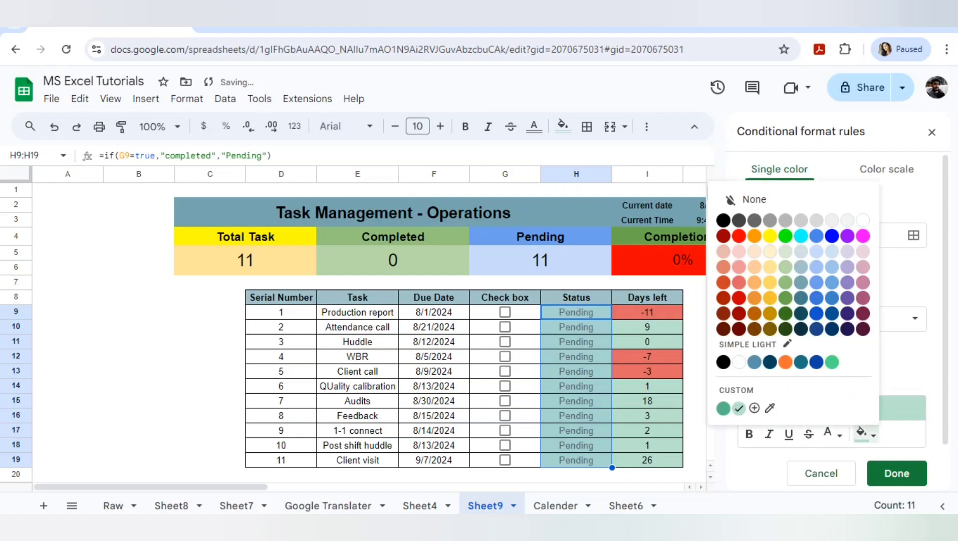
click(833, 434)
click(833, 434)
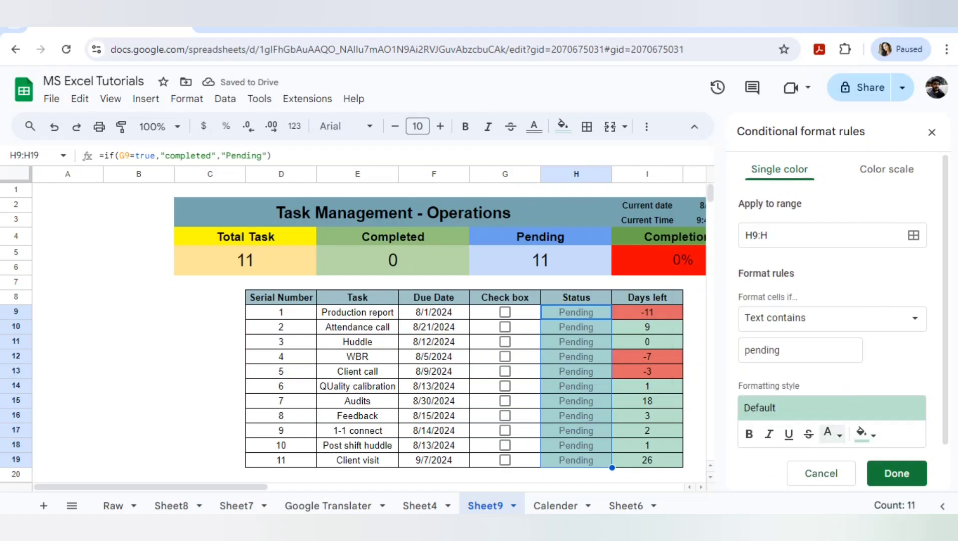
click(833, 434)
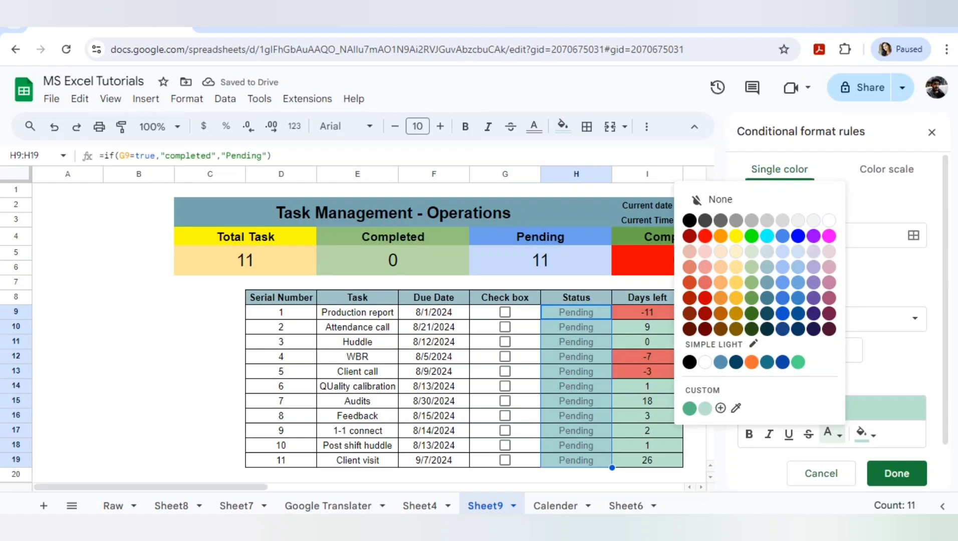
click(705, 235)
click(865, 434)
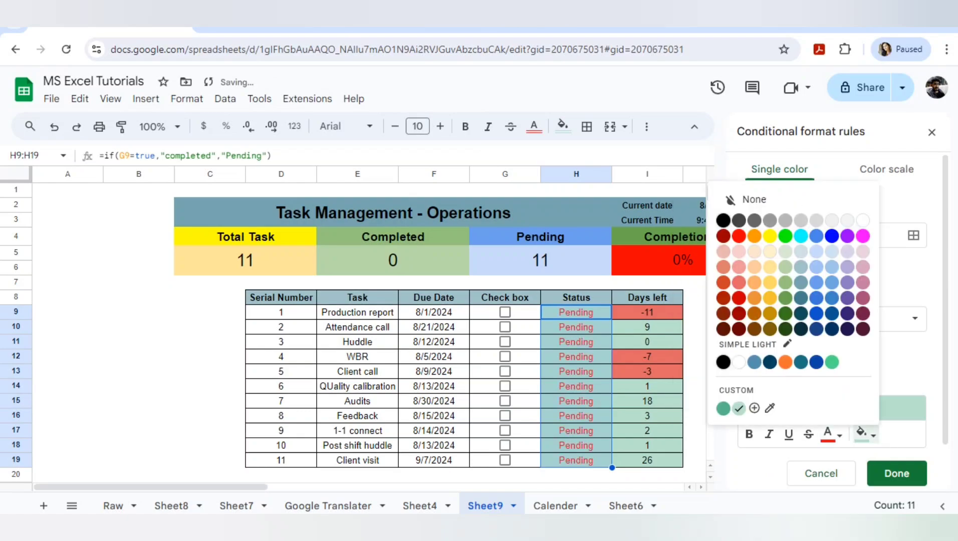
click(752, 199)
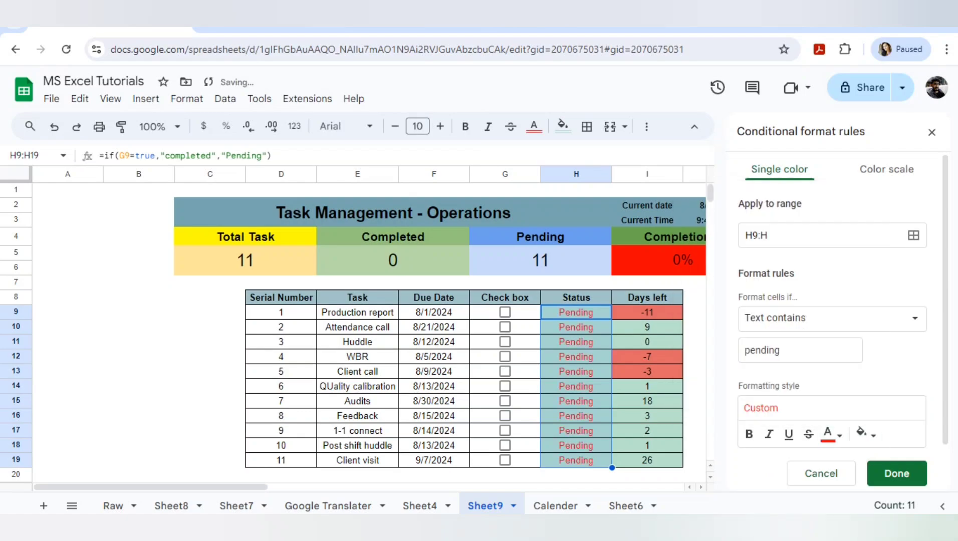
click(897, 473)
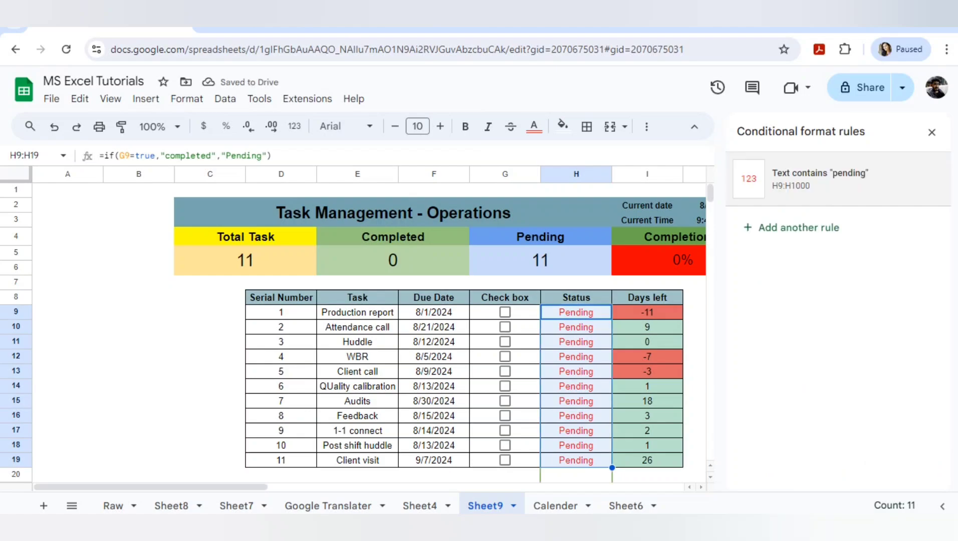
Step: Test the pending rule by ticking and then clearing the Production report check box
click(505, 312)
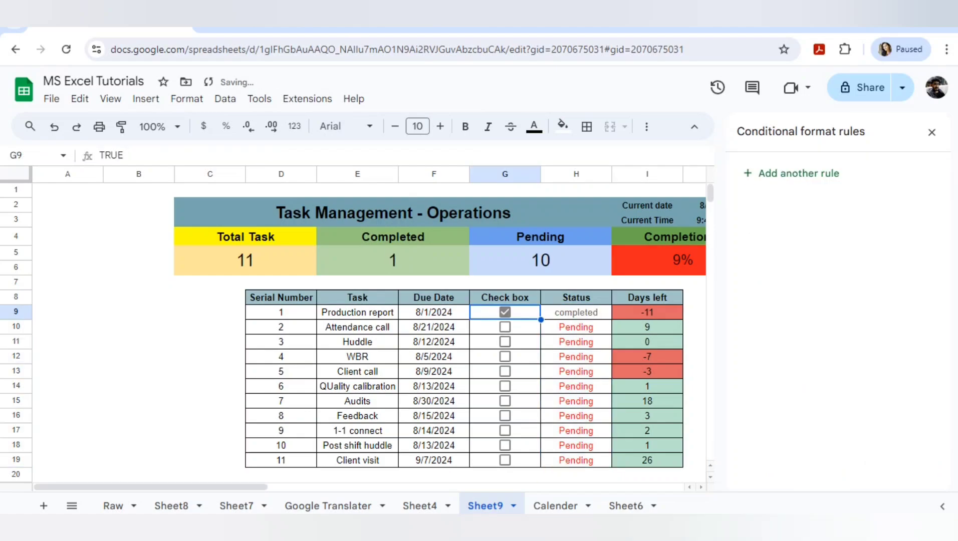
click(506, 312)
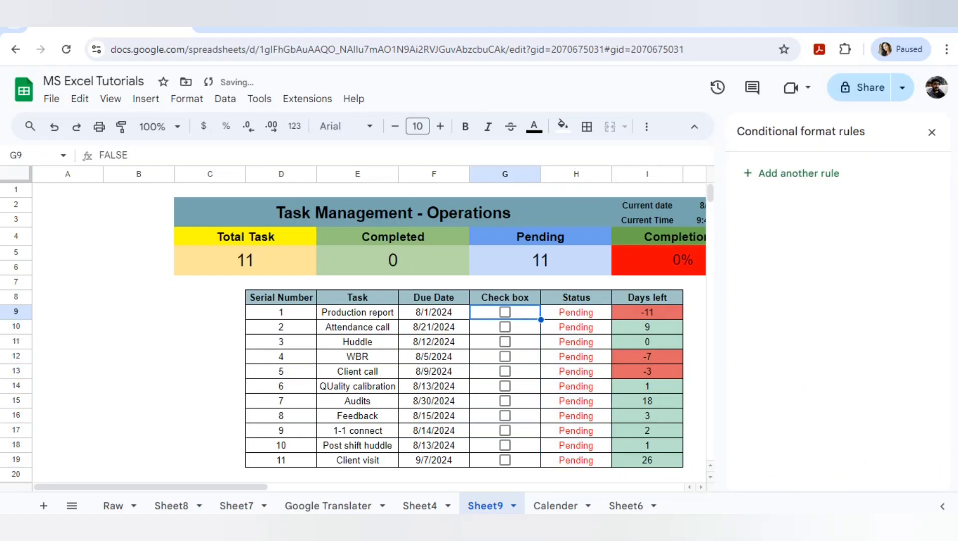
Step: Start a second conditional formatting rule for the Status cells H9:H19
click(576, 312)
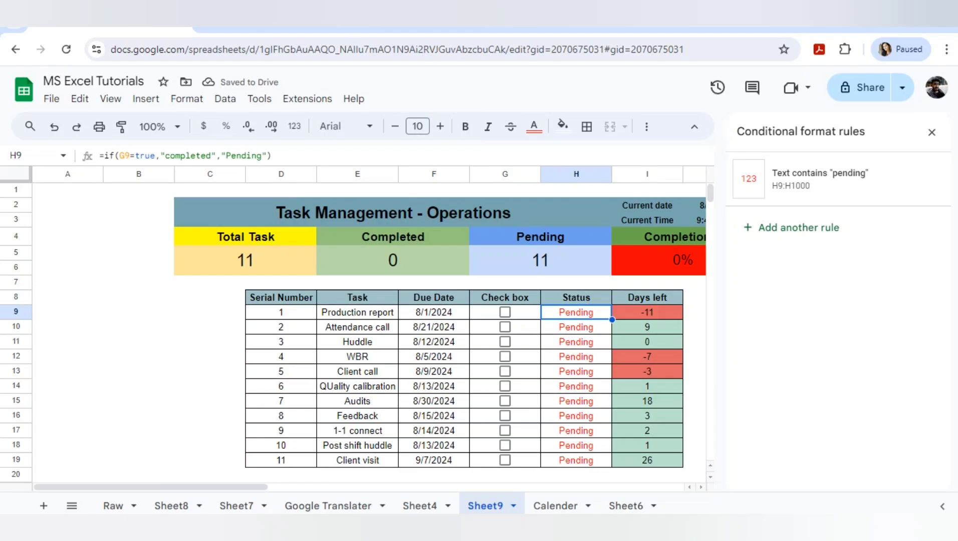
key(shift+Down)
key(shift+Down)
key(shift+Down)
key(shift+Down)
key(shift+Down)
key(shift+Down)
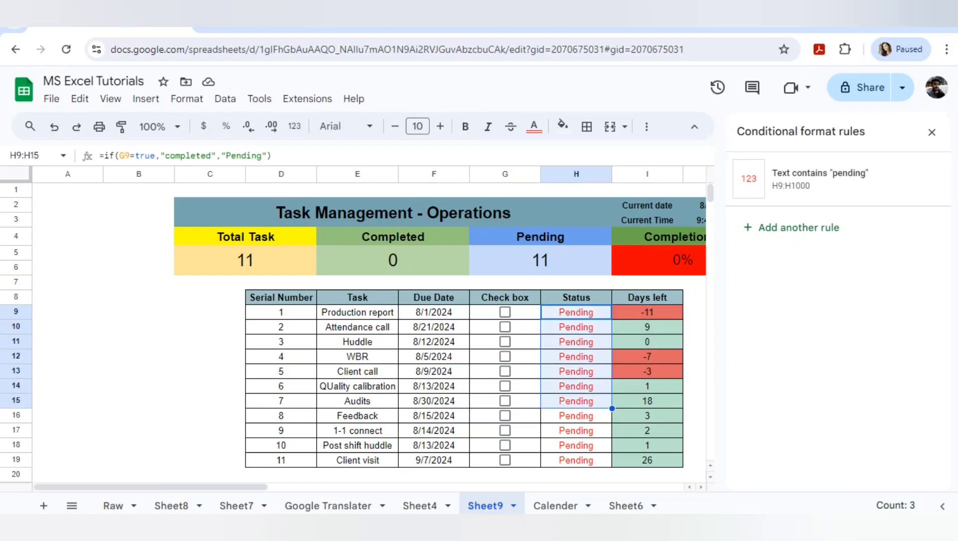
key(shift+Down)
key(shift+Down)
key(shift+Down)
key(shift+Down)
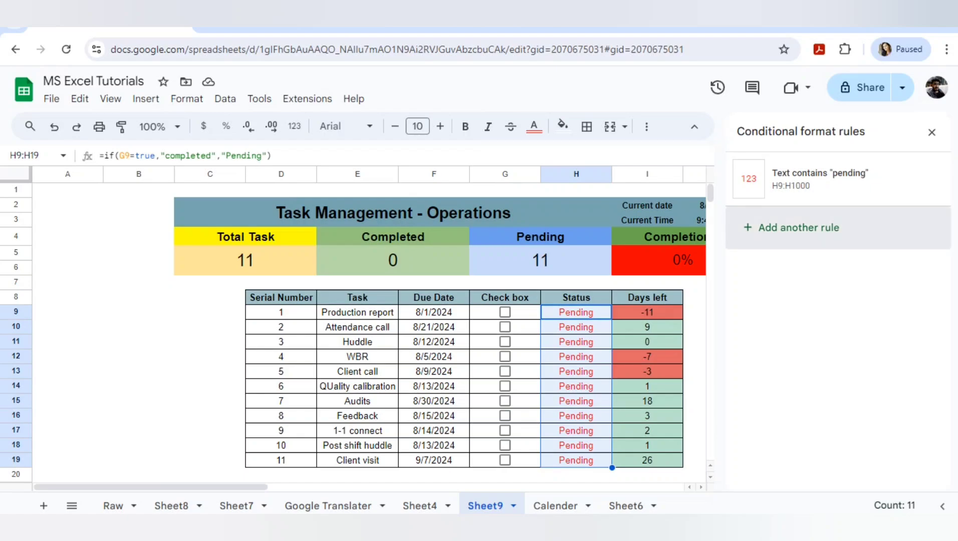
click(799, 228)
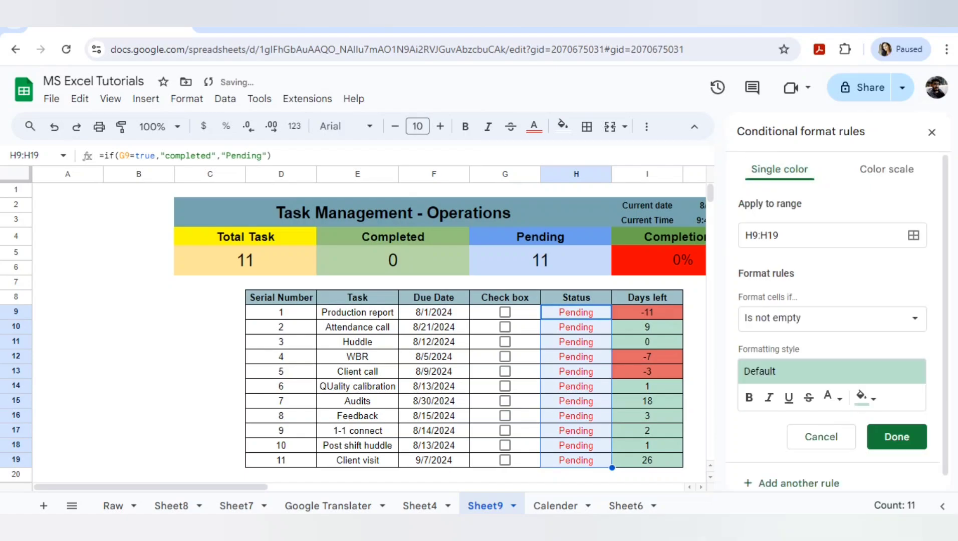
Step: Make the second rule's condition Text is exactly with the value completed
click(832, 318)
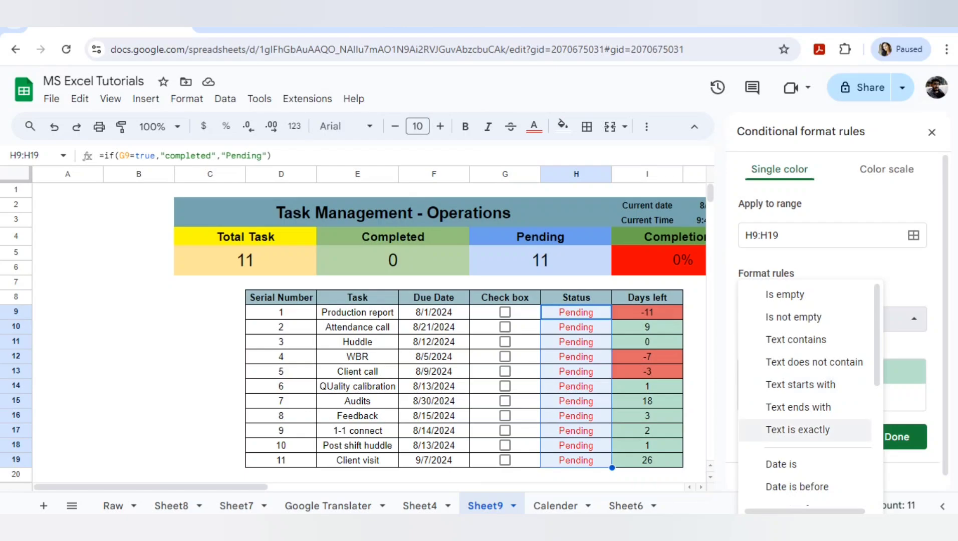
click(808, 430)
click(800, 350)
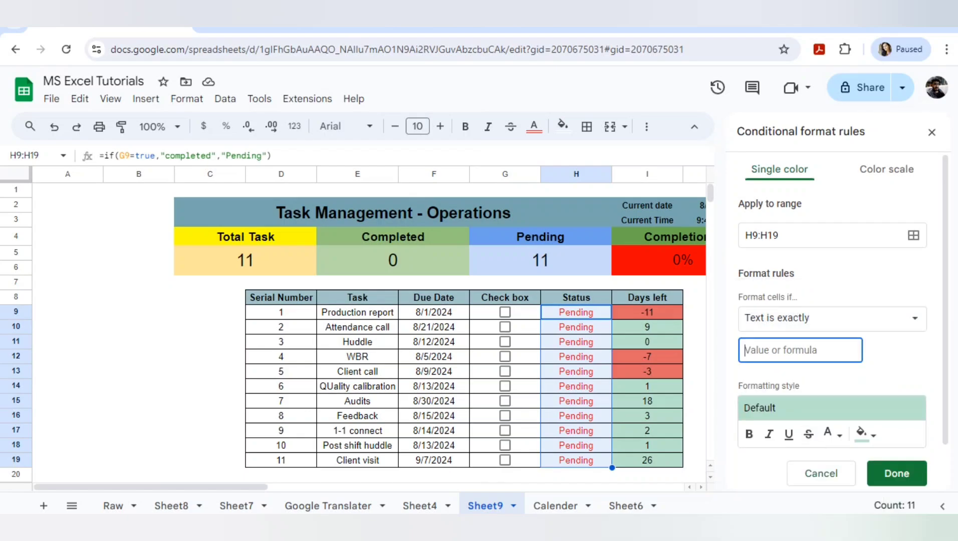
text(co)
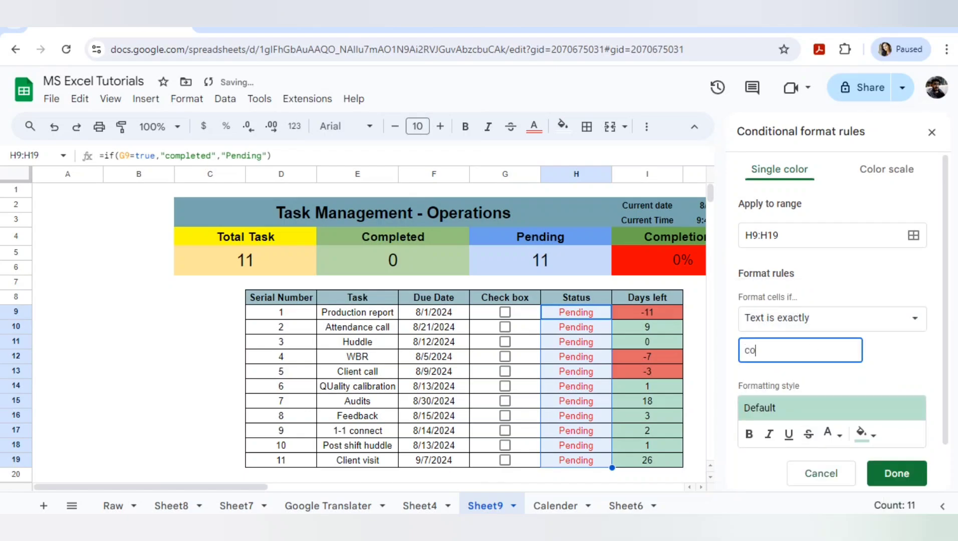
text(mpleted)
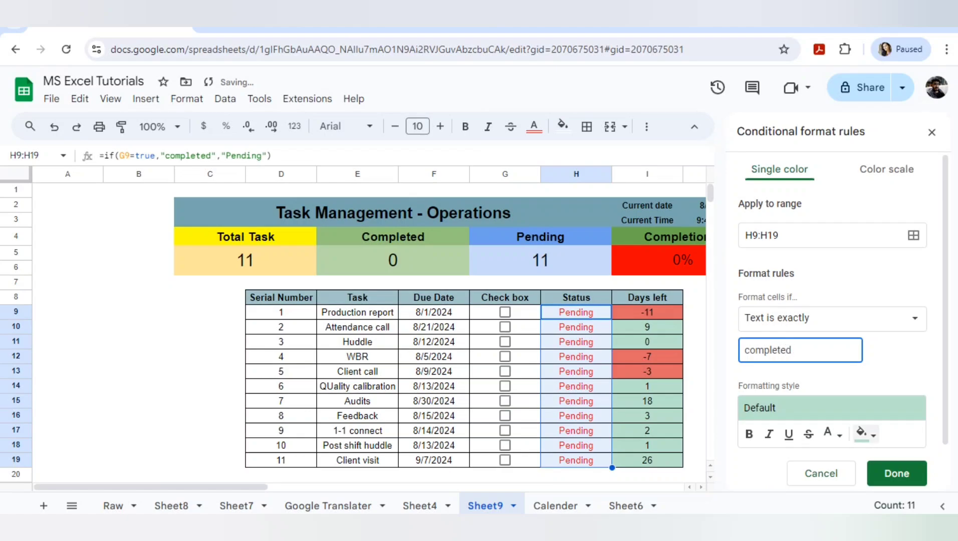
Step: Give the completed rule light green text on a white fill, and save the rule
click(864, 434)
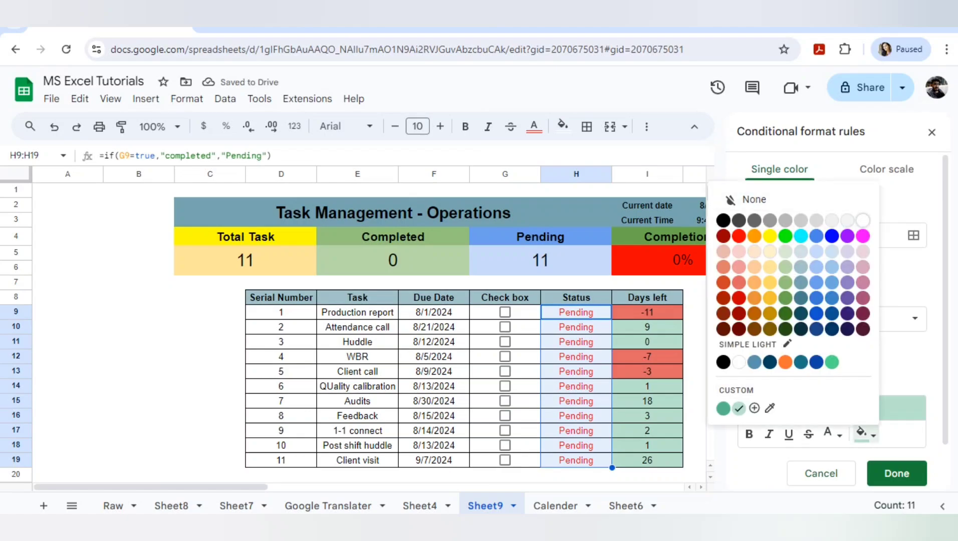
click(830, 434)
click(832, 434)
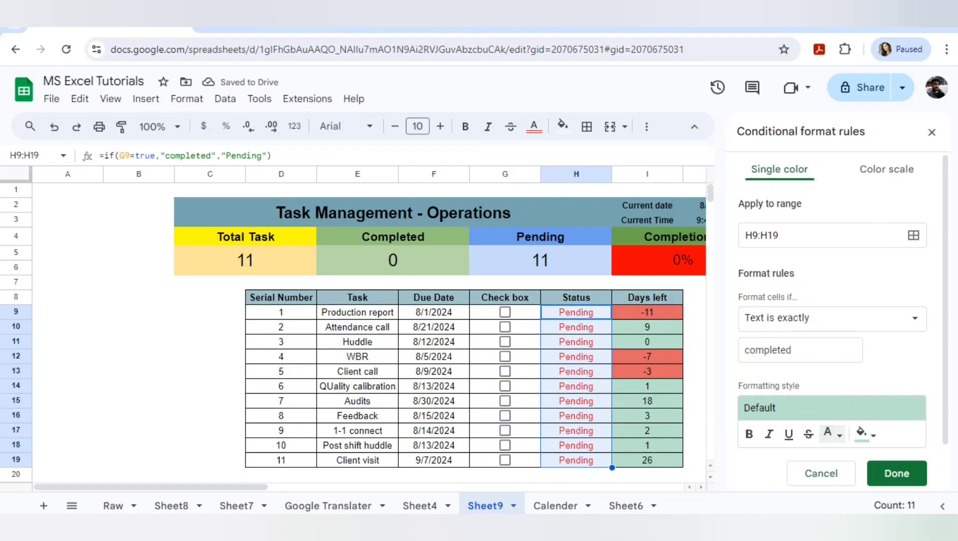
click(832, 434)
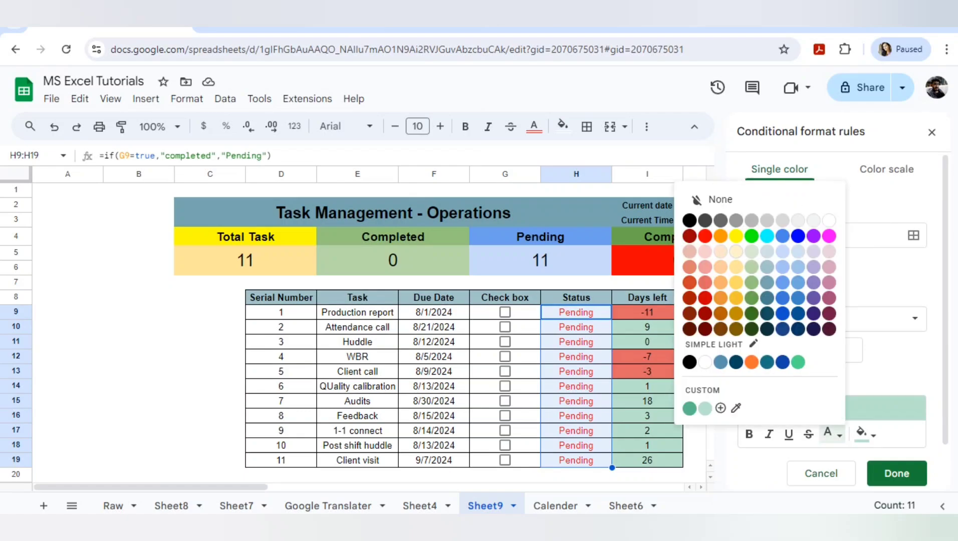
click(751, 283)
click(865, 434)
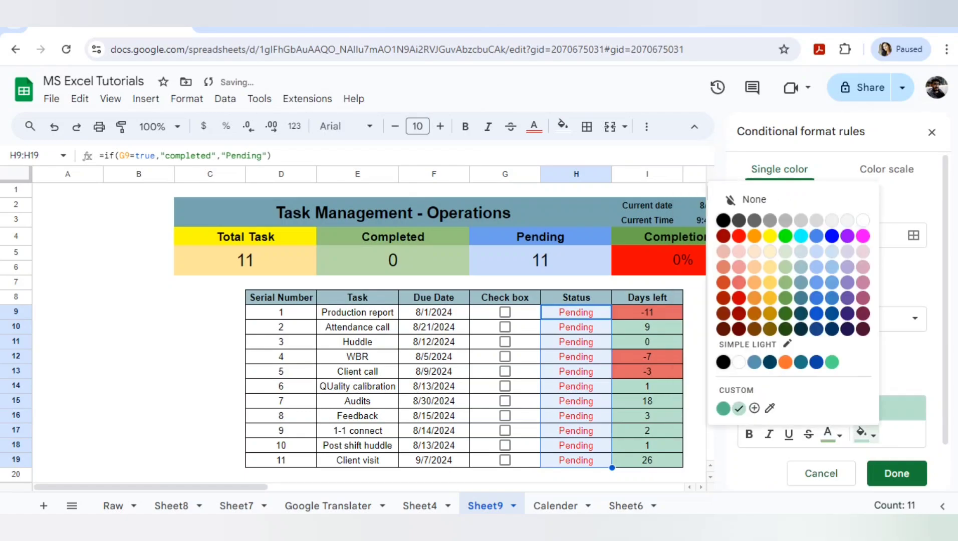
click(863, 220)
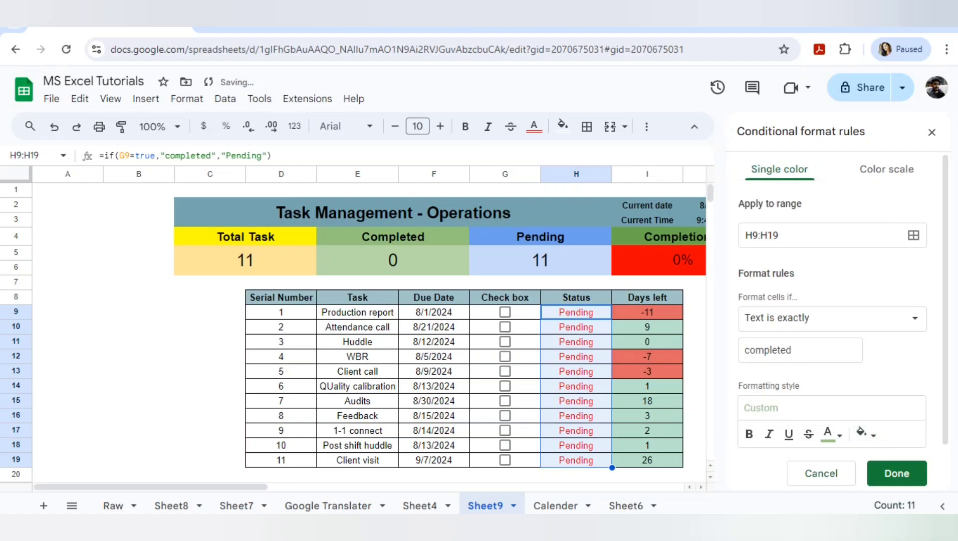
click(897, 474)
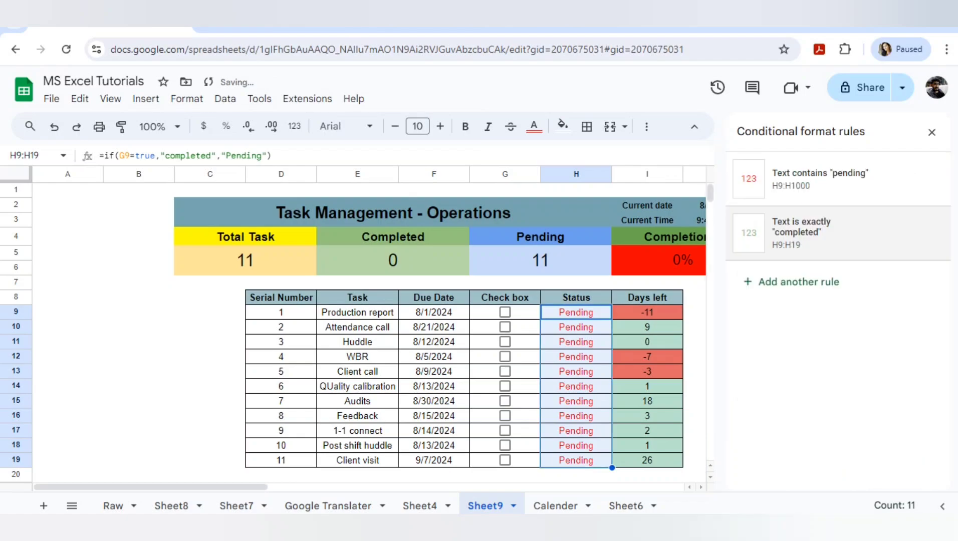
Step: Test the completed rule by ticking the check boxes of Production report and Attendance call
click(505, 312)
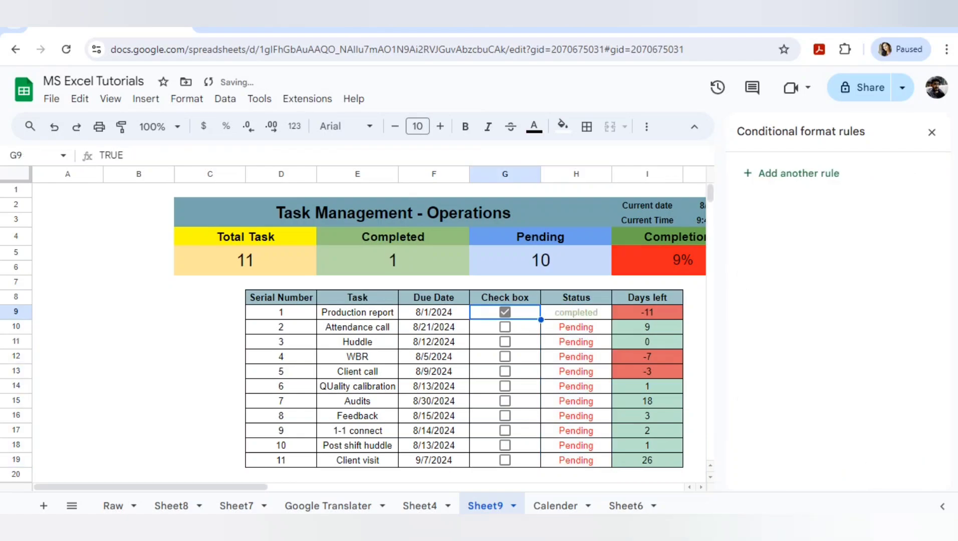
click(505, 327)
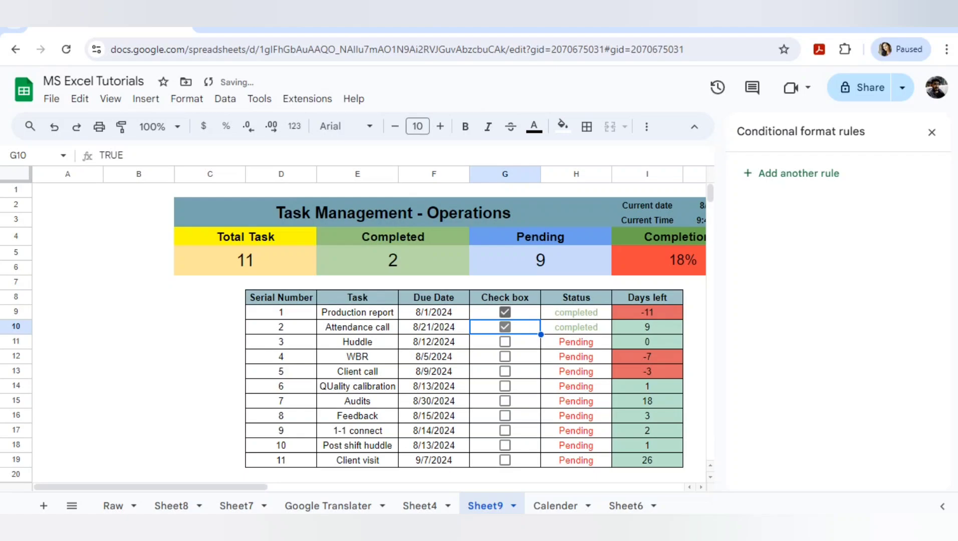
Step: Clear the check boxes of Production report and Attendance call, and close the conditional format rules
click(505, 312)
click(505, 328)
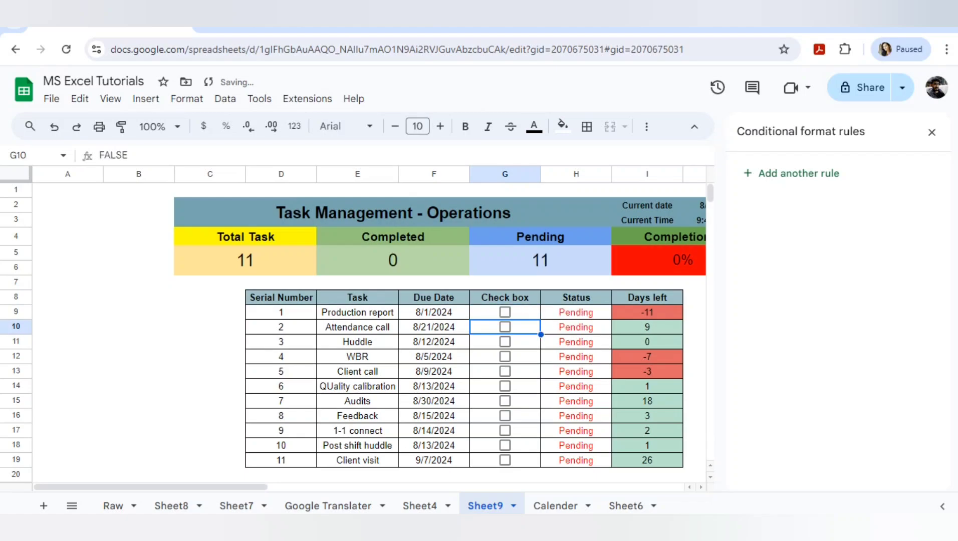
click(932, 132)
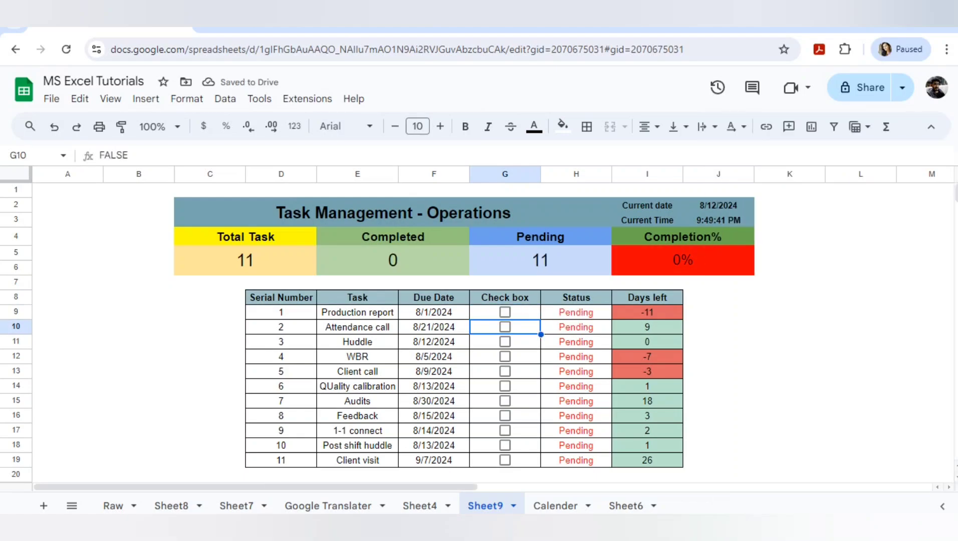
Step: Review the Status and Days left formulas of the Production report task against its due date
click(577, 312)
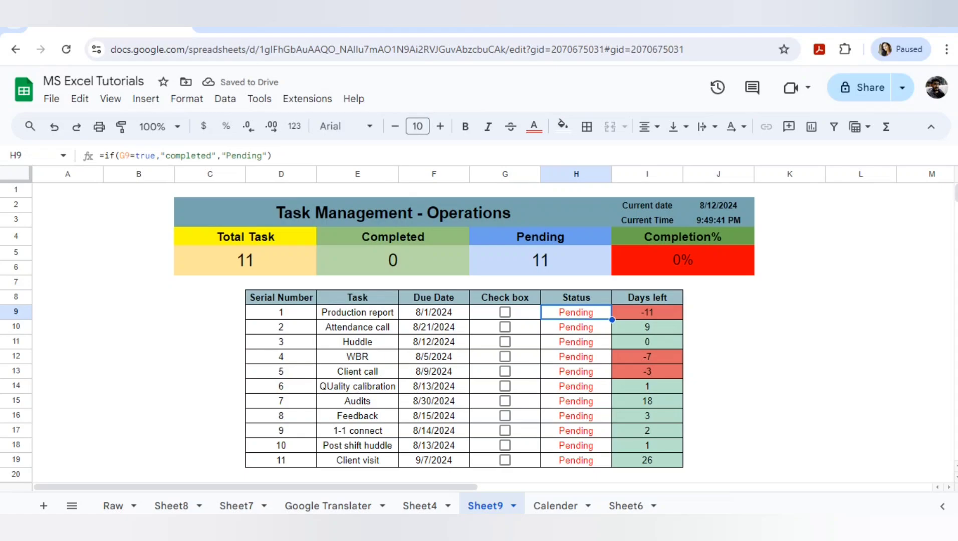
click(648, 312)
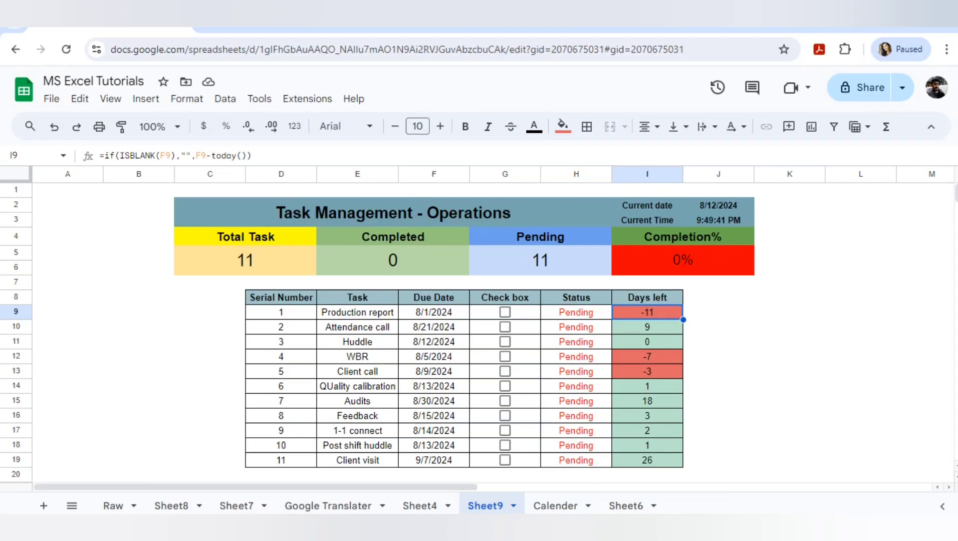
key(Left)
key(Left)
key(Left)
key(Left)
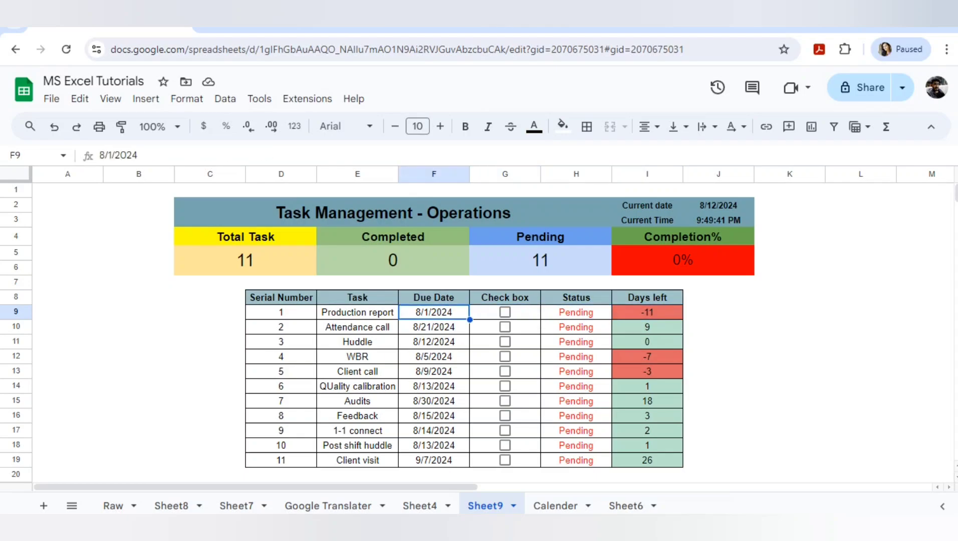
key(Right)
key(Right)
key(Right)
key(Right)
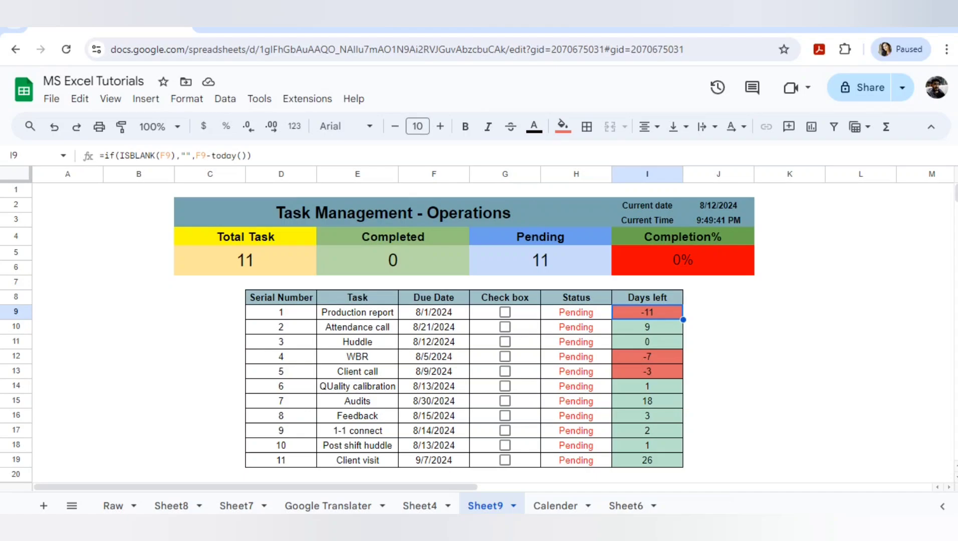
Step: Compare the Attendance call task's due date with its Days left cell
key(Left)
key(Left)
key(Left)
key(Left)
key(Down)
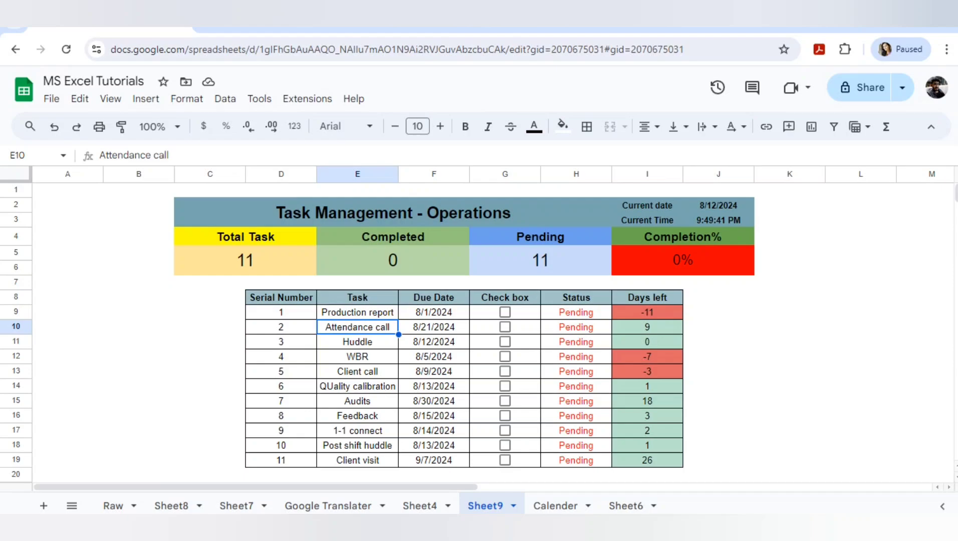
key(Right)
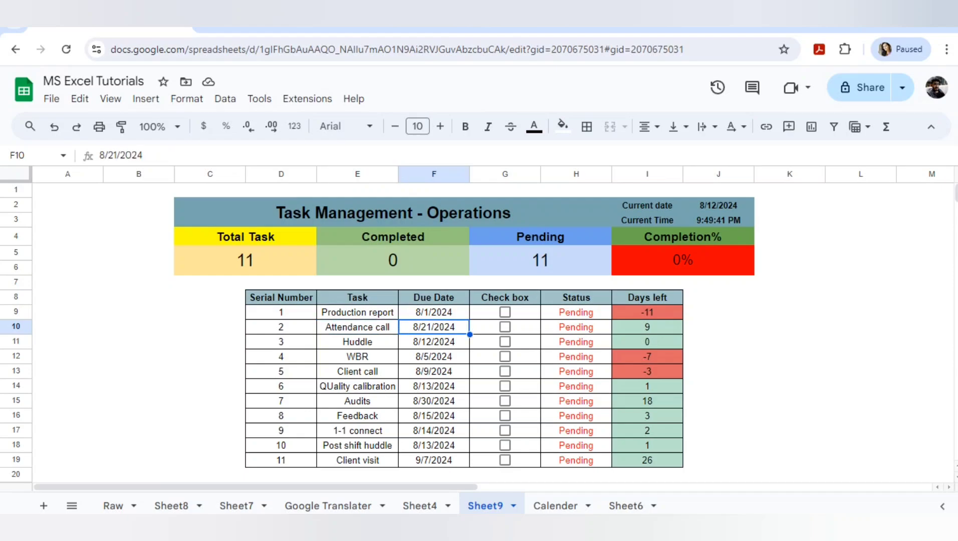
key(Right)
key(Right)
key(Right)
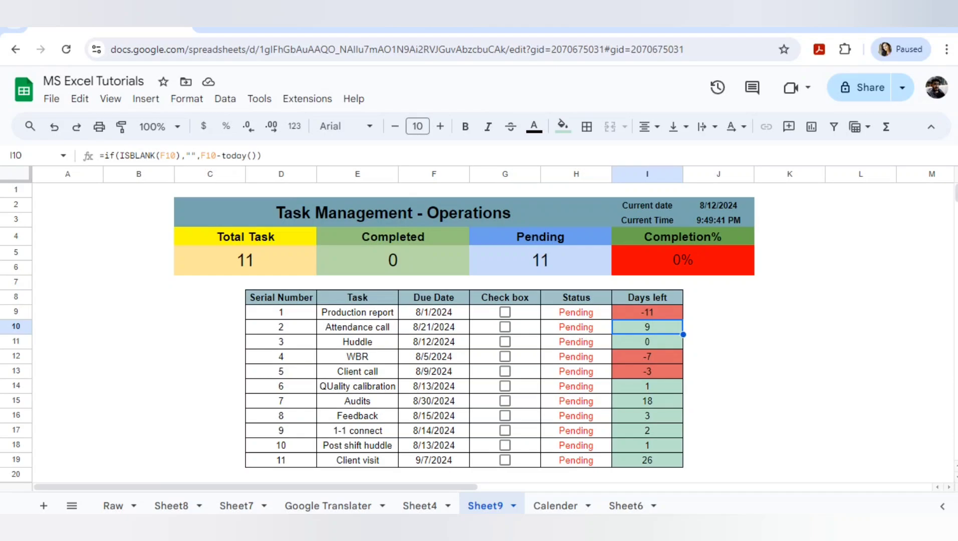
key(Up)
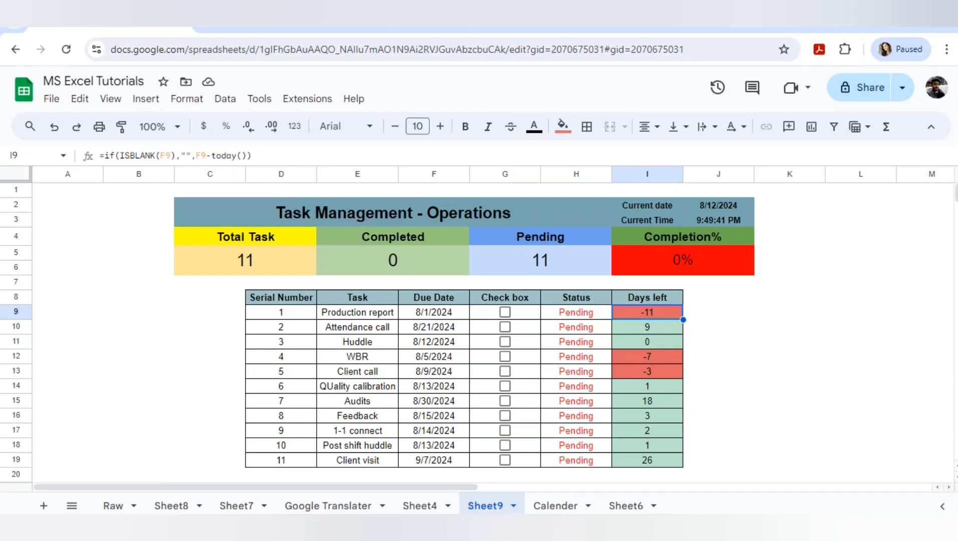
Step: Examine the Days left formula in I9 and leave it unchanged, ending on the Attendance call's Days left cell
key(F2)
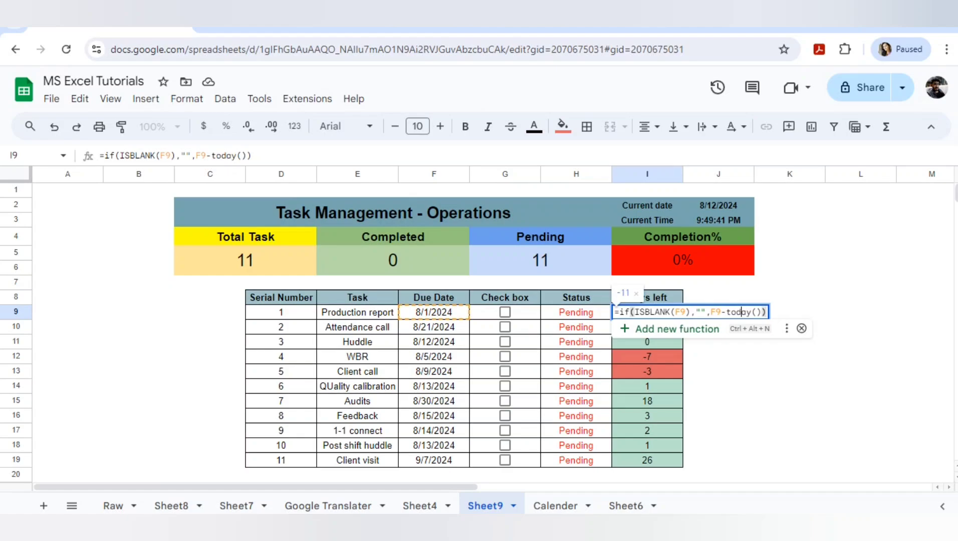
triple_click(743, 312)
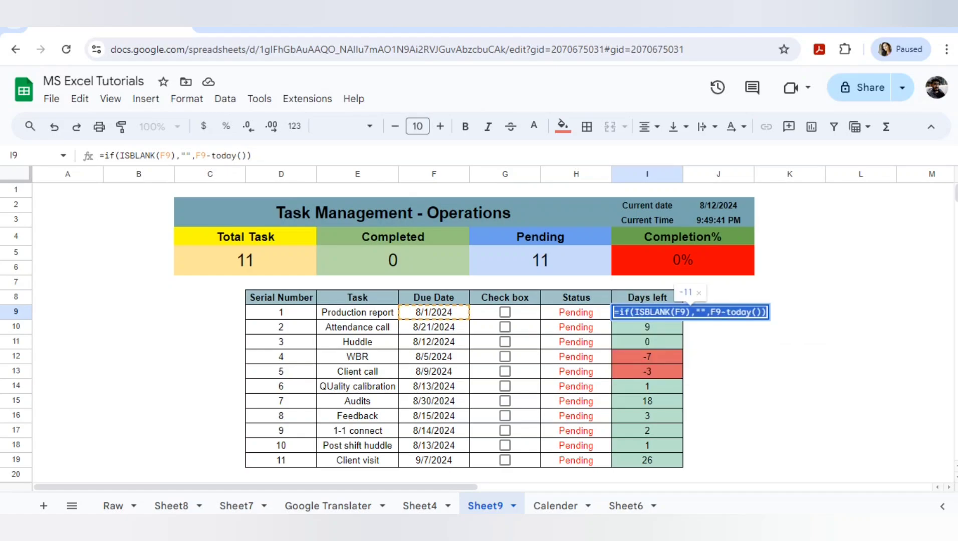
key(Escape)
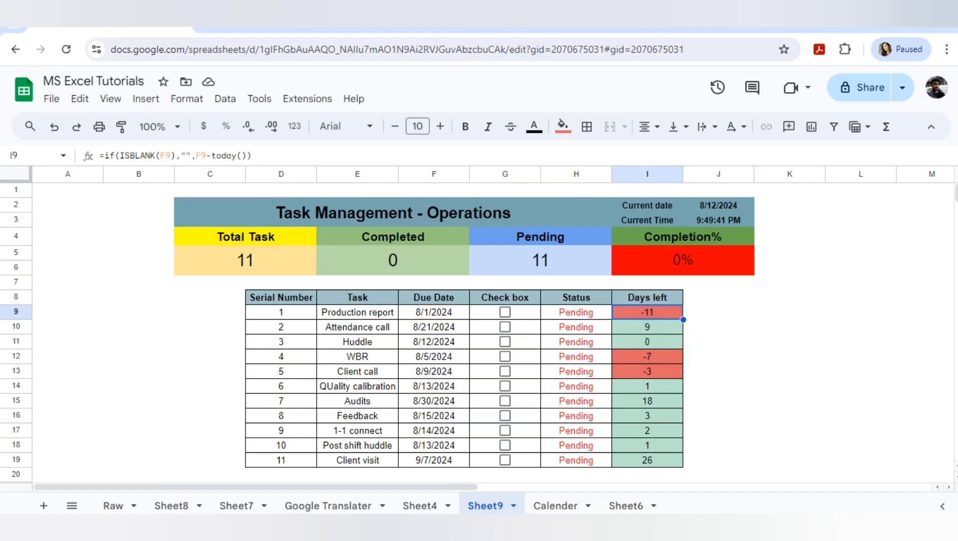
key(Return)
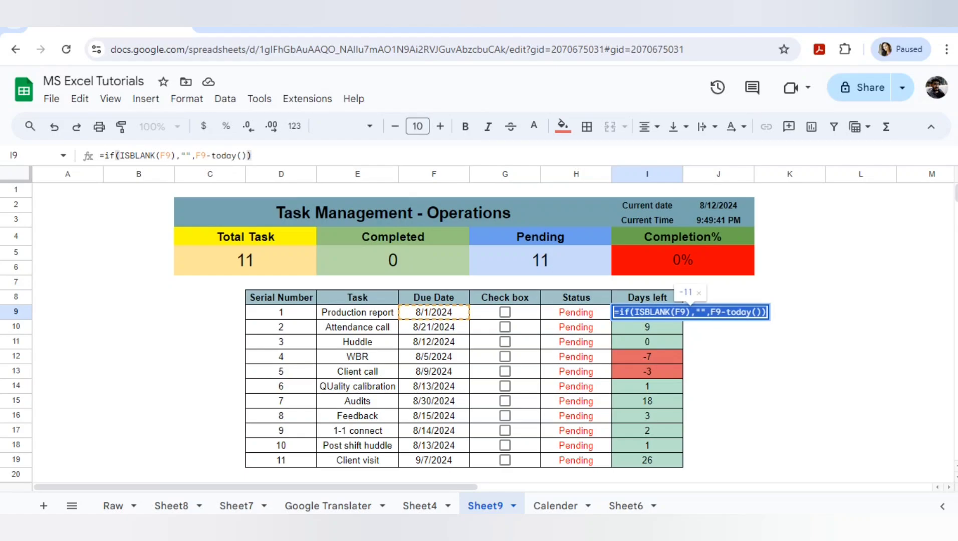
click(719, 342)
click(647, 327)
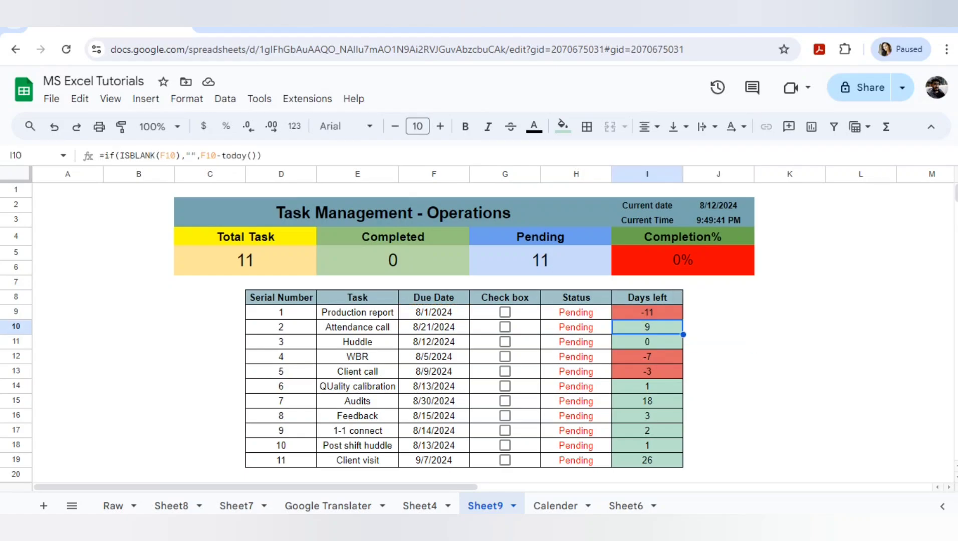
Step: Replace the conditional formatting of the Days left cells I9:I19 with a default-style Is not empty rule
drag(647, 312, 647, 460)
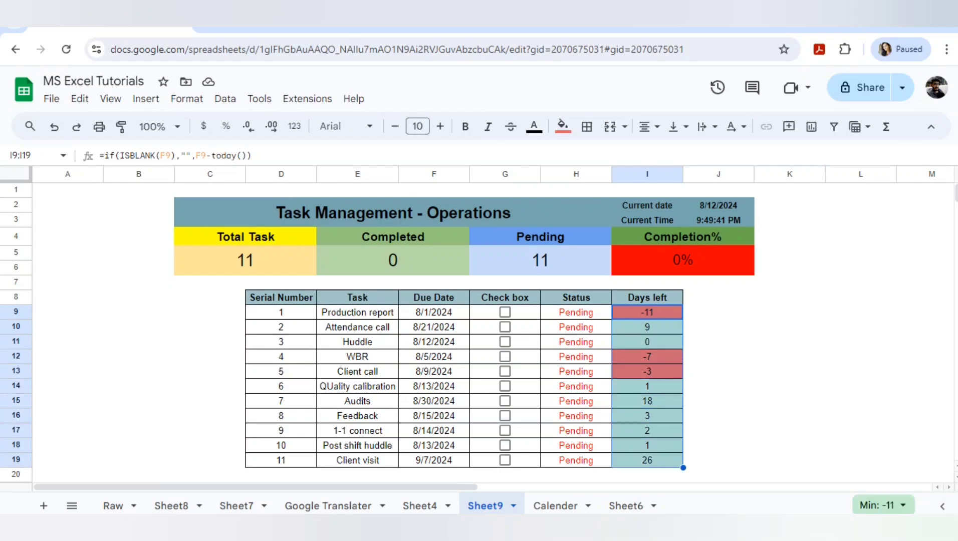
click(187, 99)
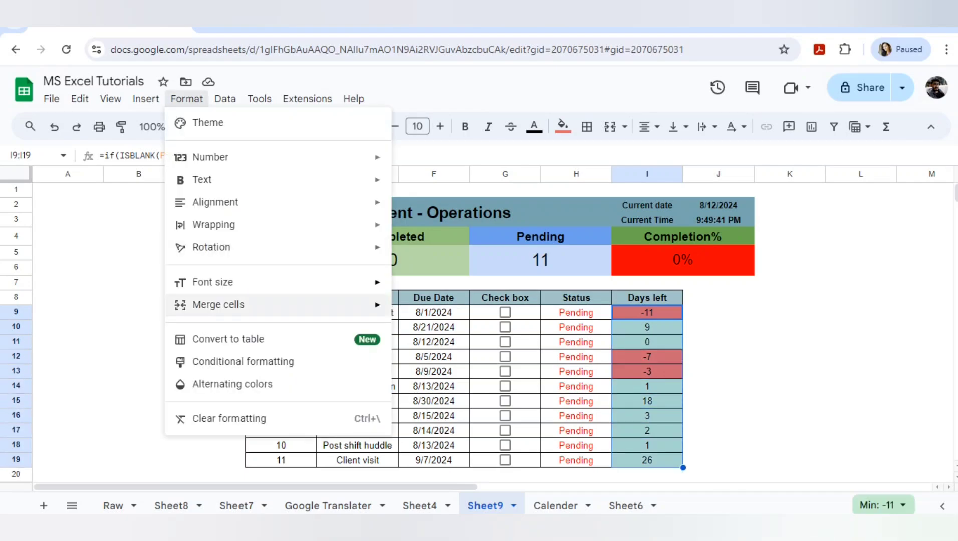
click(243, 361)
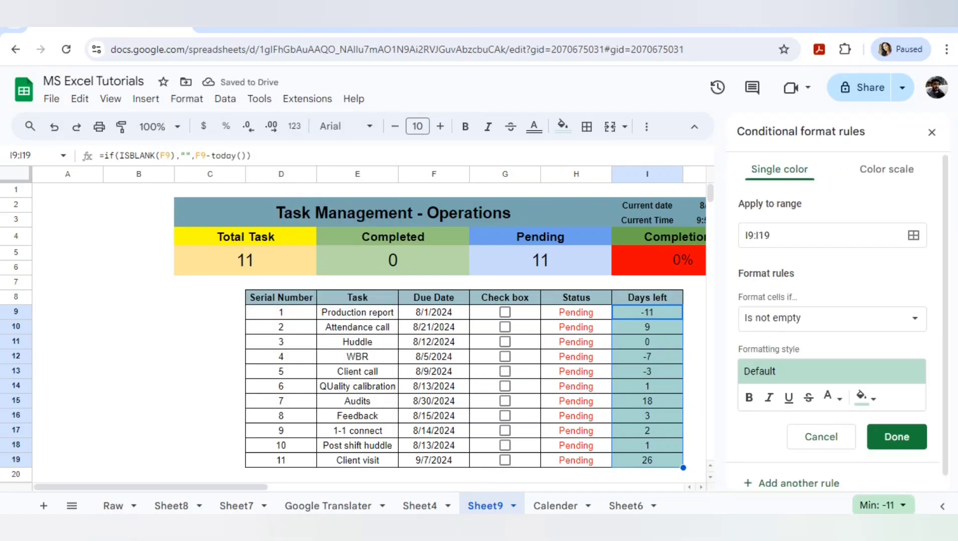
click(832, 319)
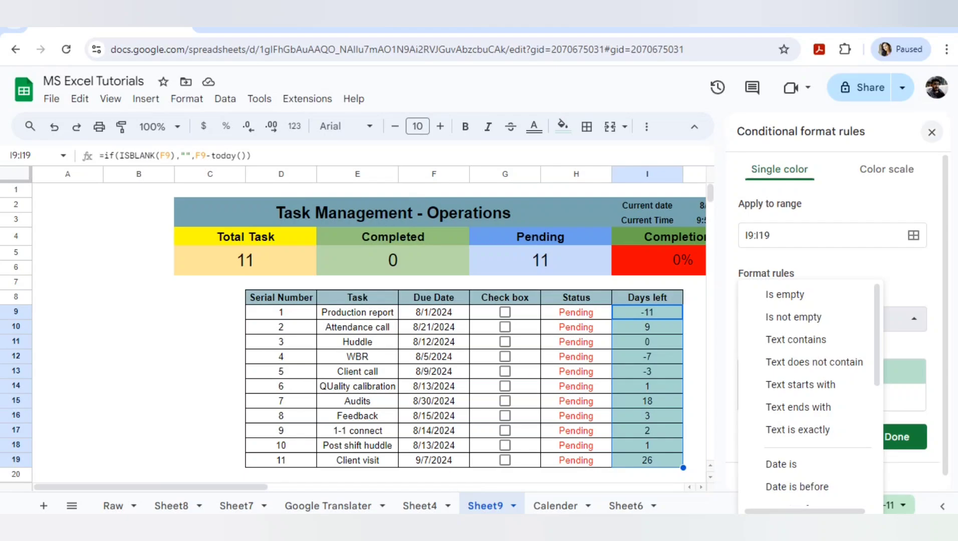
click(932, 133)
click(932, 132)
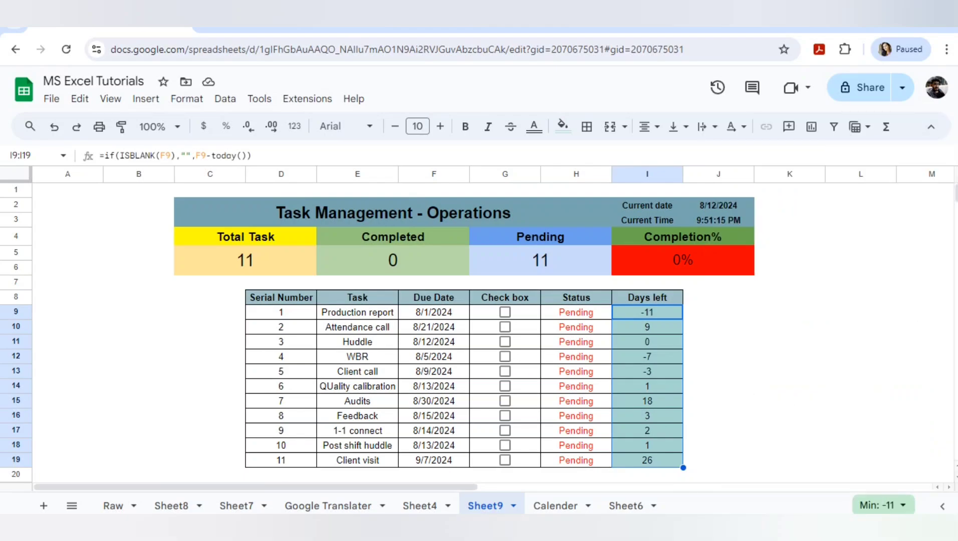
Step: Change the I9:I19 rule's condition to Greater than or equal to 0, keeping the default green style, and save it
drag(647, 312, 647, 460)
click(187, 99)
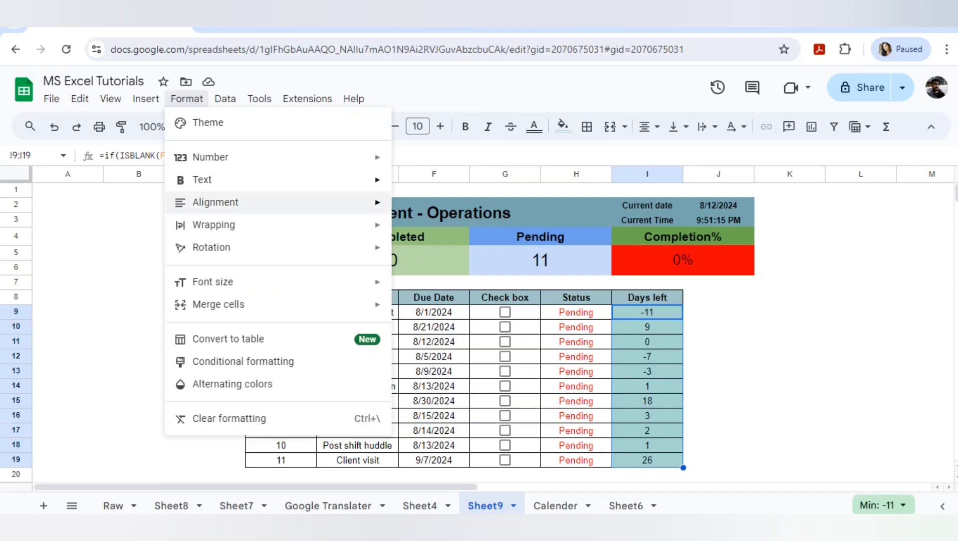
click(243, 361)
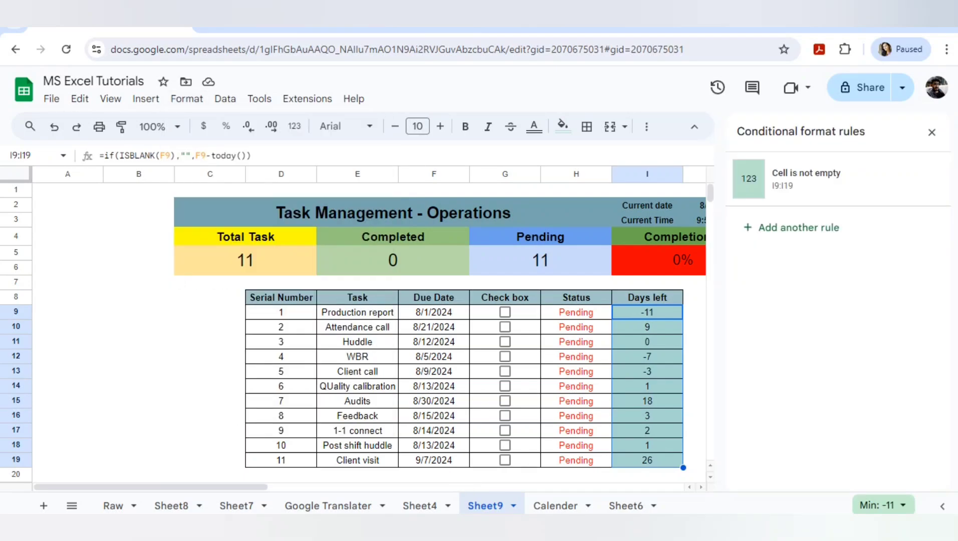
click(811, 179)
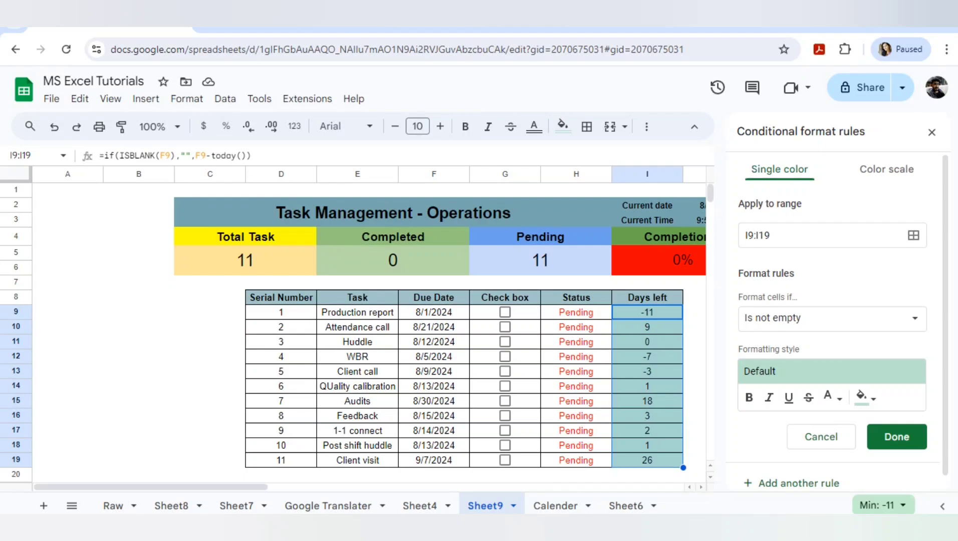
click(831, 318)
scroll(806, 316, down, 3)
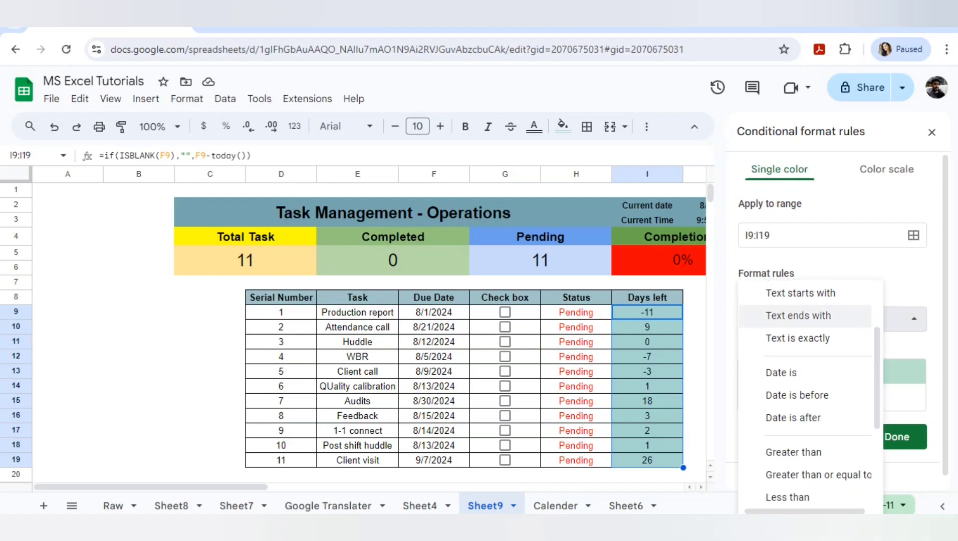
scroll(807, 376, down, 1)
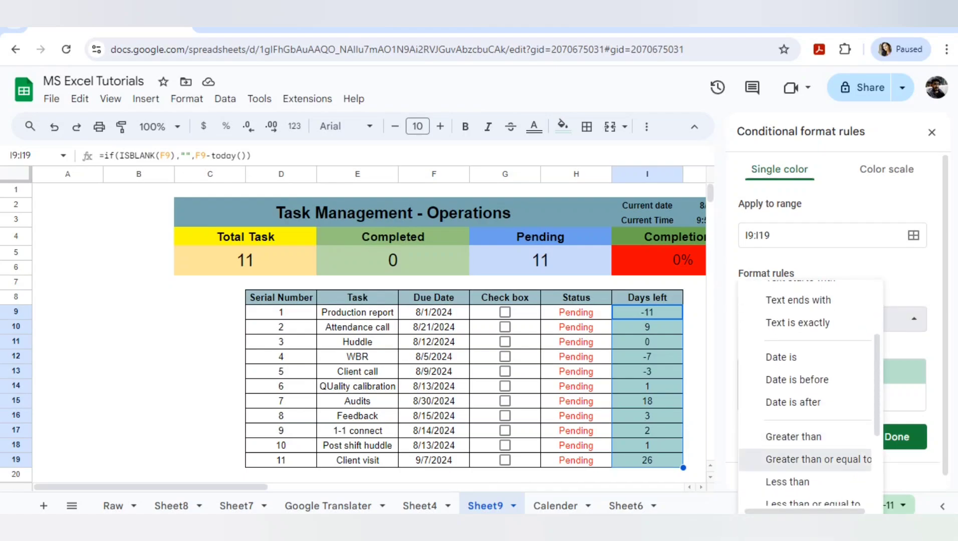
click(807, 459)
click(801, 350)
text(0)
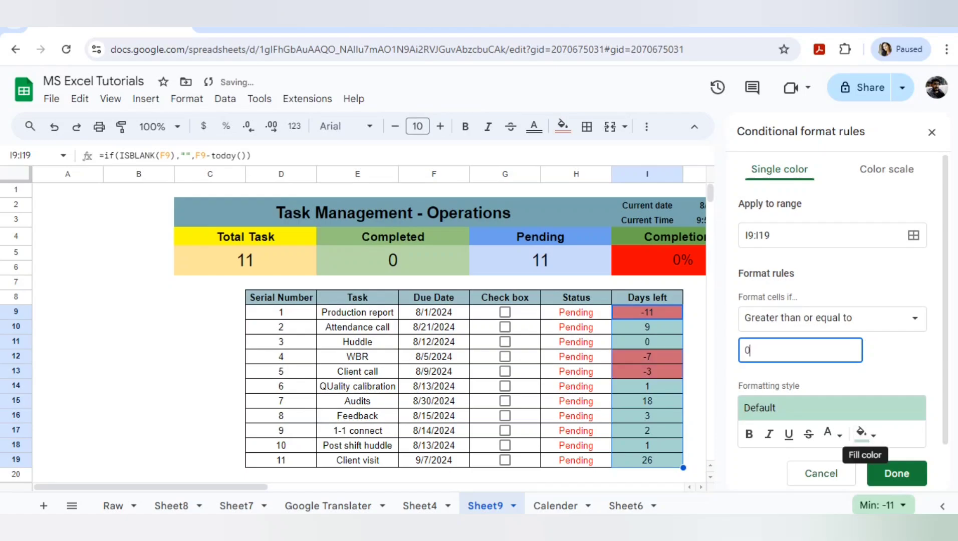
click(897, 474)
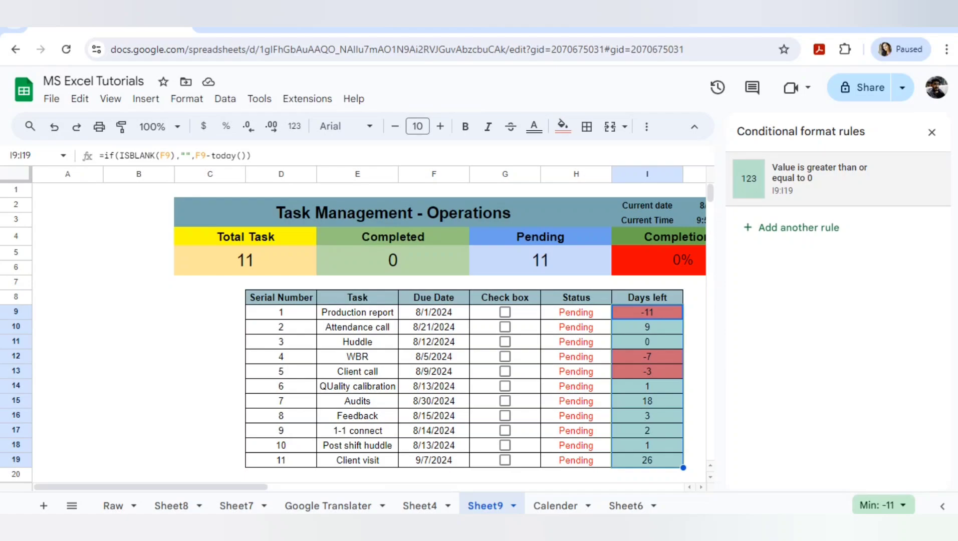
Step: Add a second rule for I9:I19 with the condition Less than 0
click(799, 228)
click(832, 319)
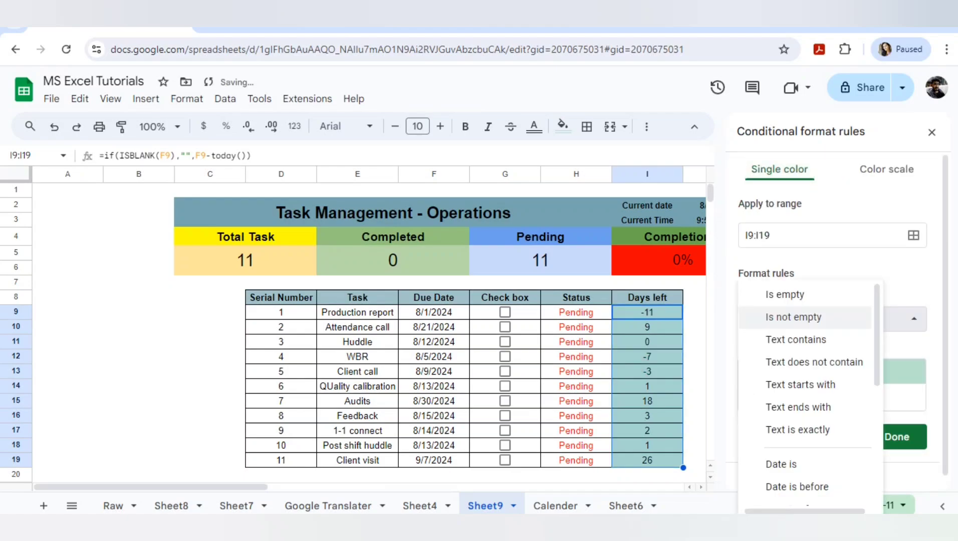
scroll(815, 361, down, 3)
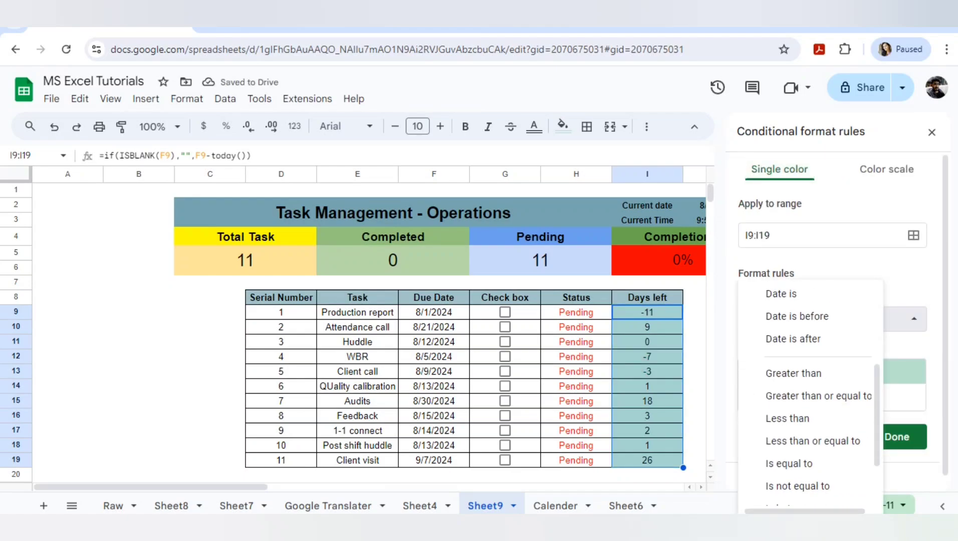
click(791, 417)
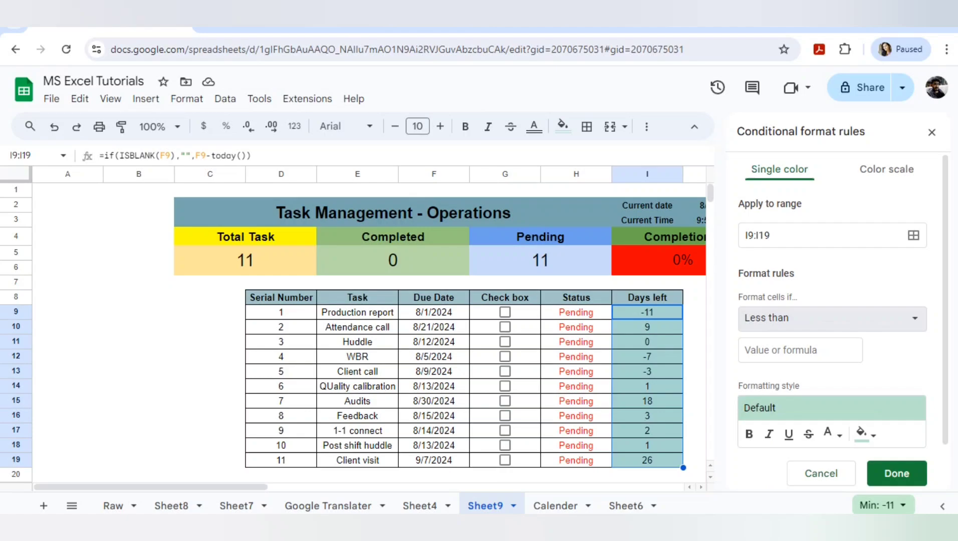
click(800, 350)
text(0)
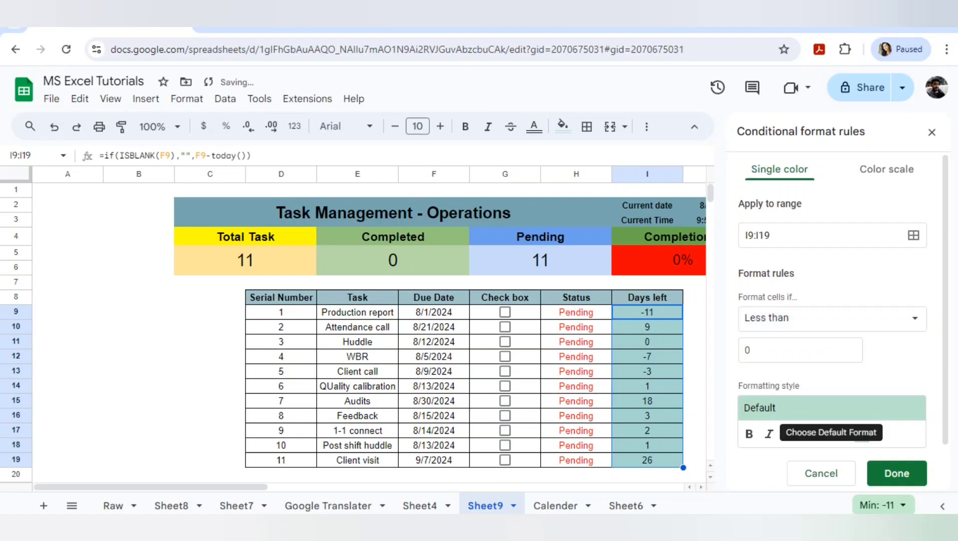
Step: Give the Less than 0 rule a red fill, save it and close the conditional format rules
click(865, 434)
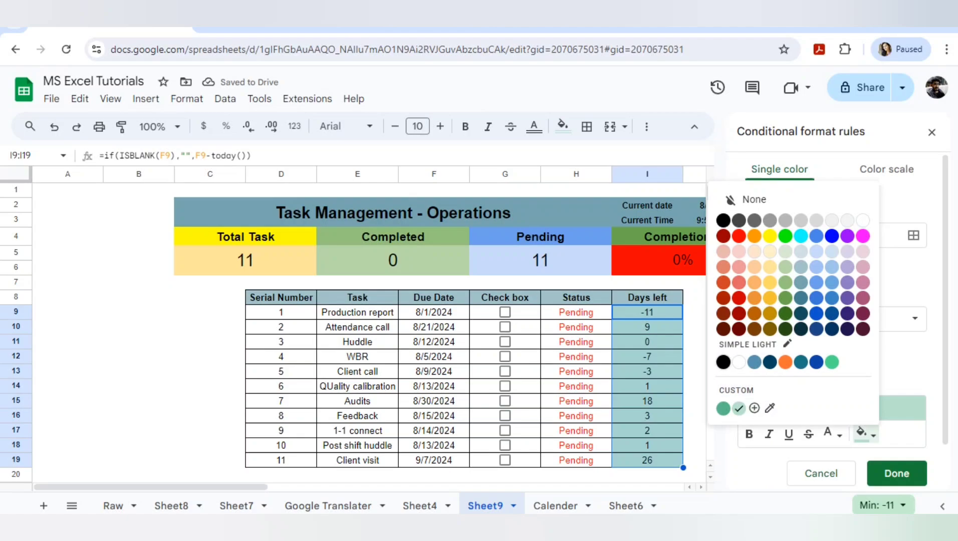
click(738, 236)
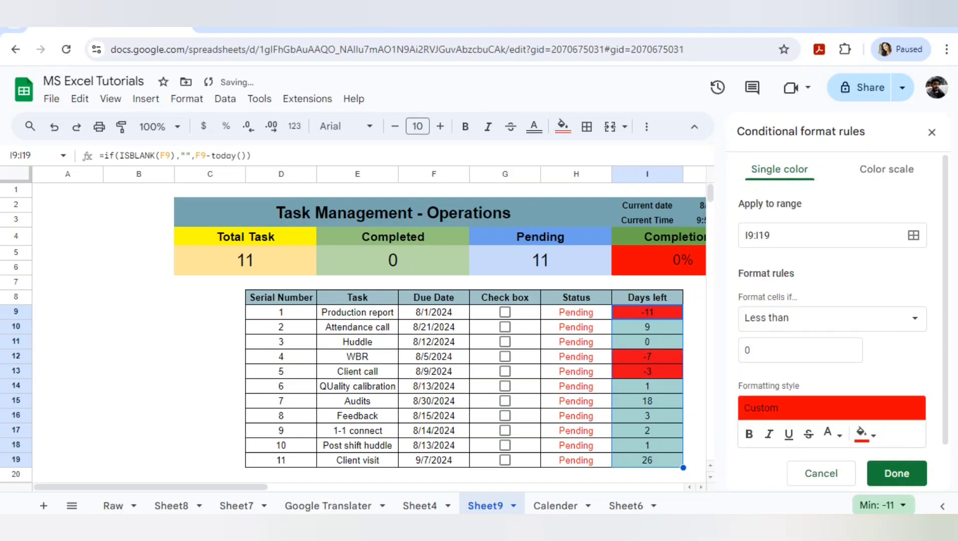
click(896, 473)
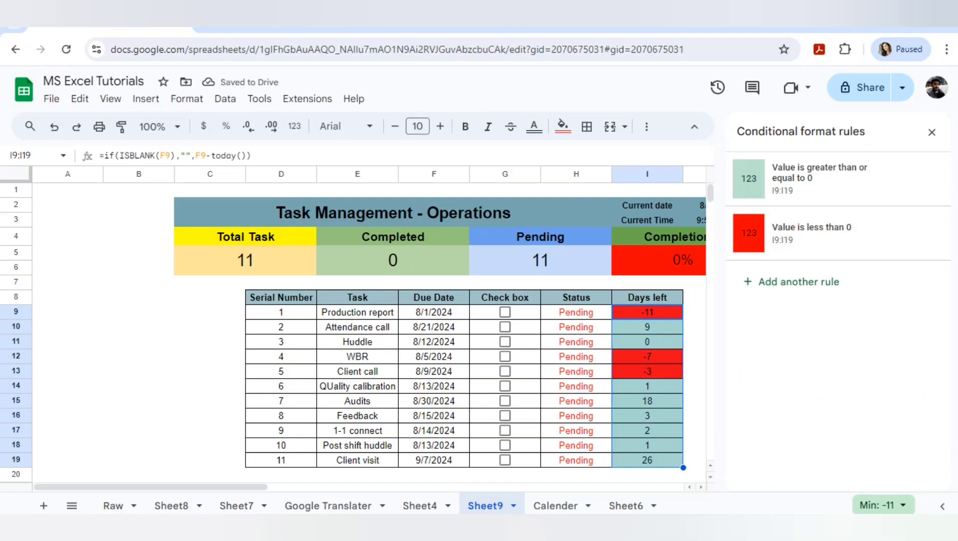
click(932, 132)
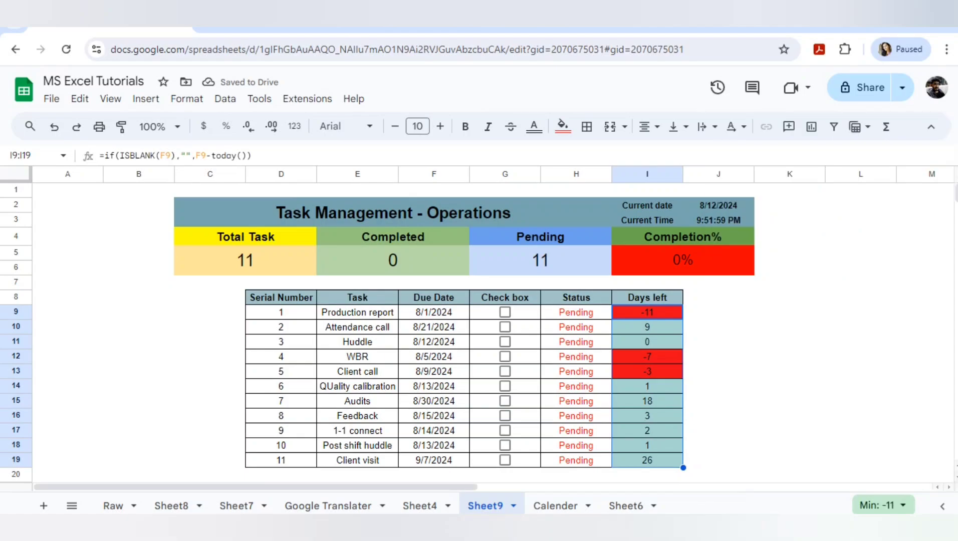
Step: Test the Production report checkbox by ticking it and clearing it again
click(718, 328)
click(505, 312)
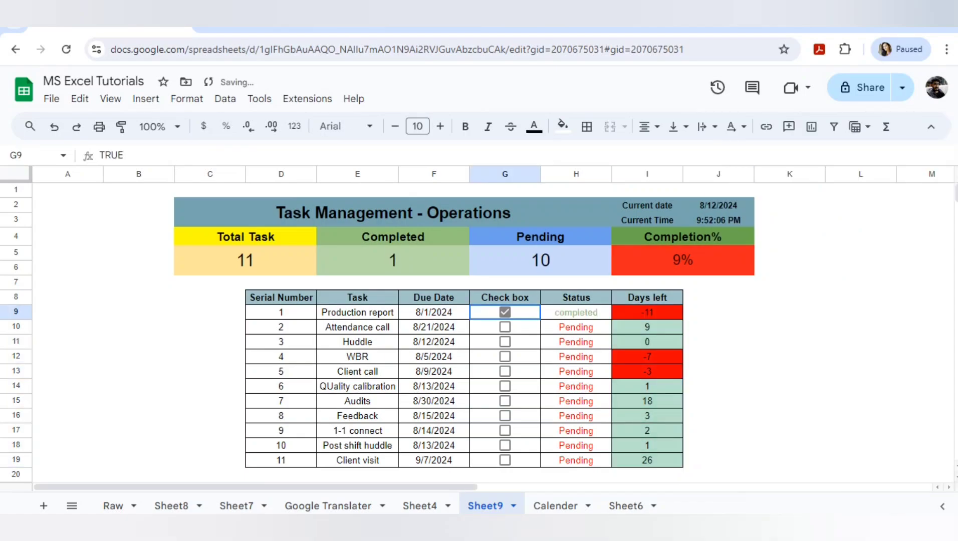
click(505, 312)
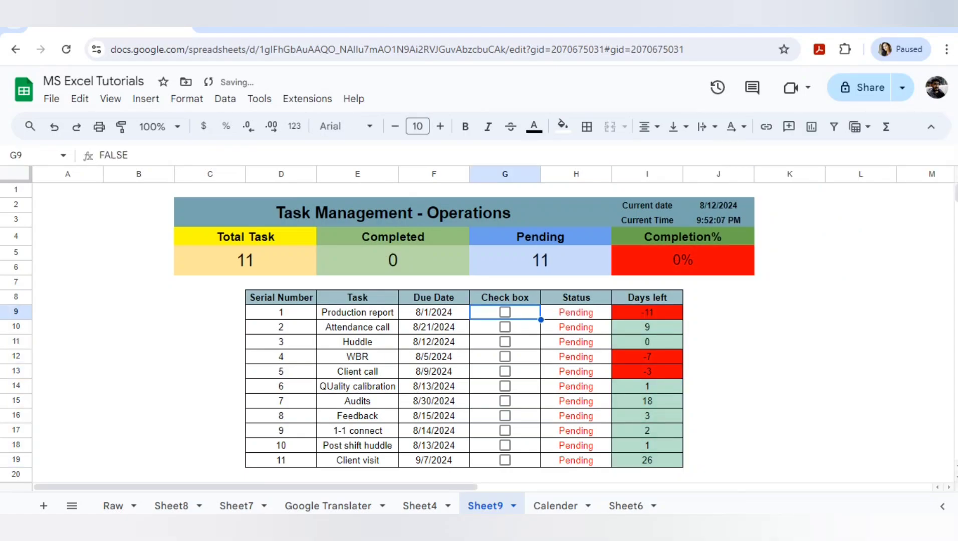
Step: Check the Huddle task's Days left formula, then tick and clear that task's checkbox
click(434, 342)
key(Right)
key(Right)
key(Right)
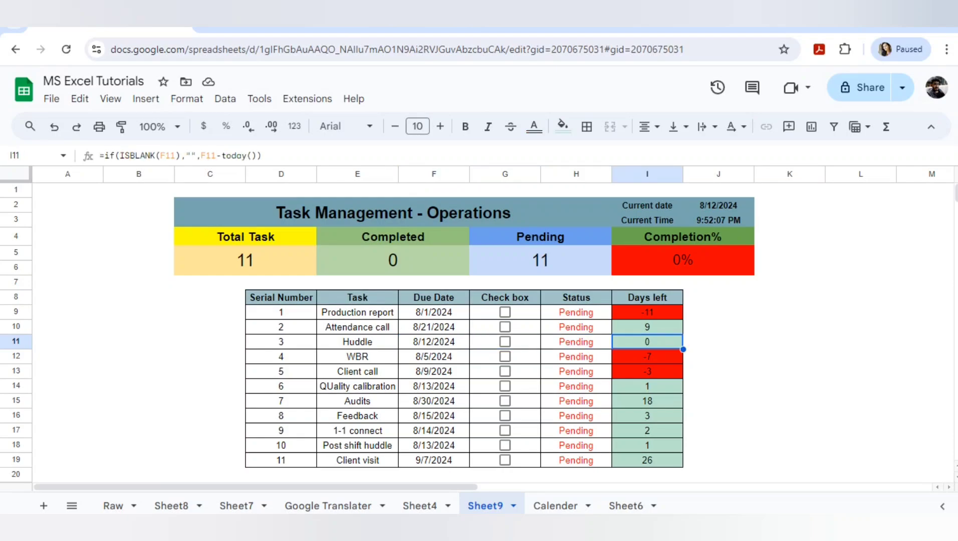
key(Left)
key(Left)
key(space)
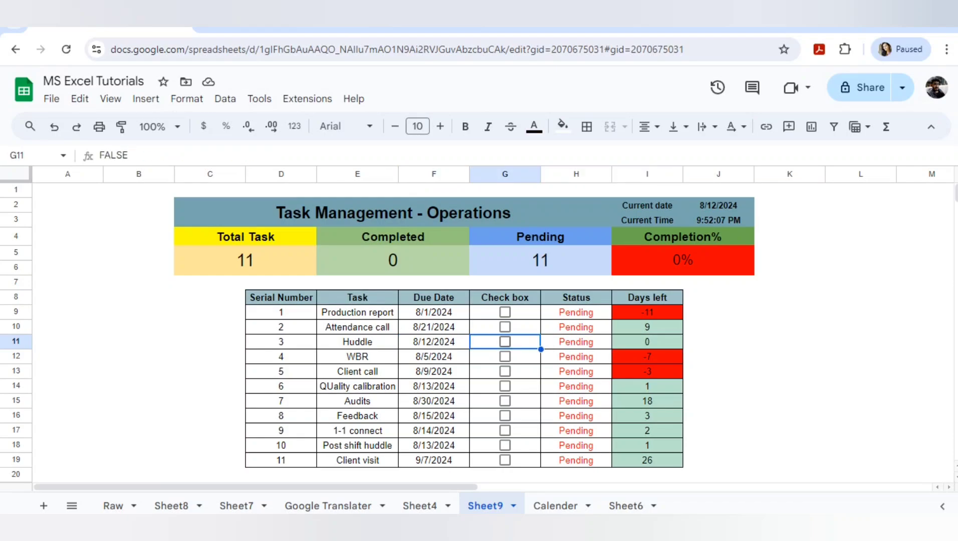
key(space)
Step: Tick the checkboxes of the QUality calibration and Audits tasks in G14 and G15
key(Down)
key(Down)
key(Down)
key(space)
key(Down)
key(space)
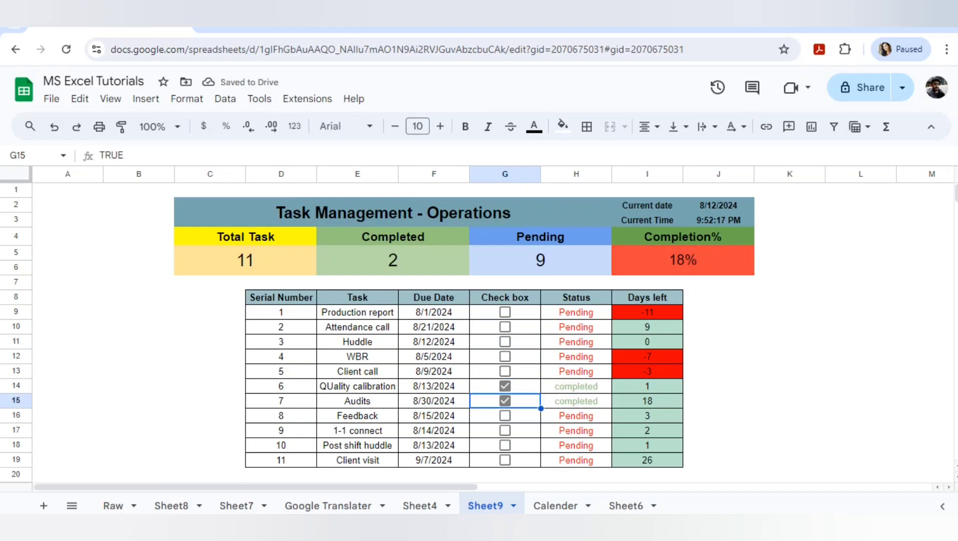
Step: Test the Total Task card by entering serial number 12 in D20, then delete the entry
click(281, 460)
click(281, 475)
text(12)
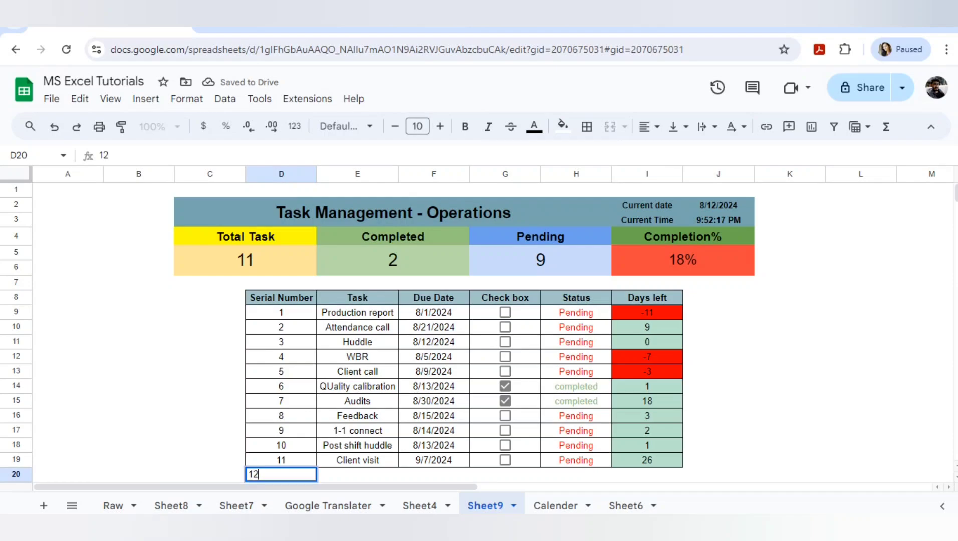
key(Right)
key(Left)
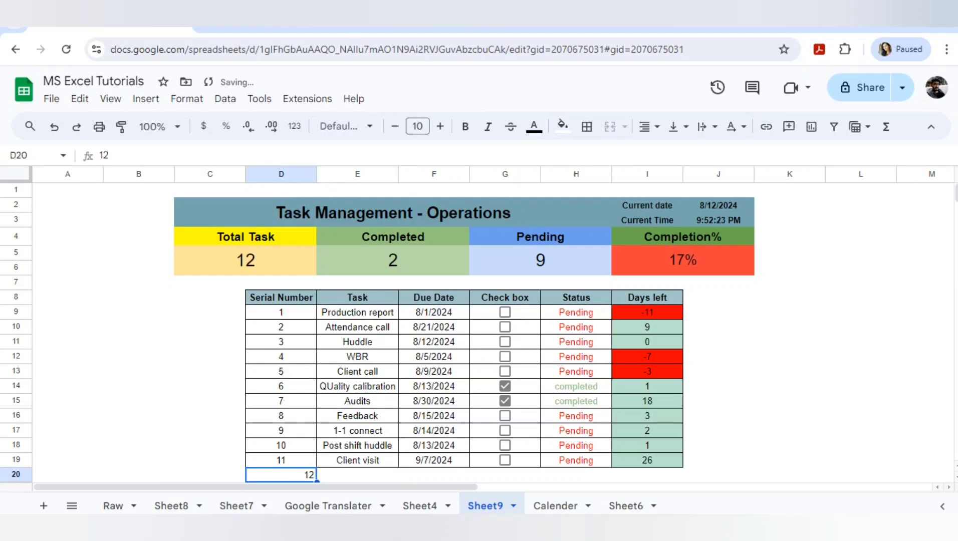
key(Delete)
Step: Copy the teacher illustration from Sheet4 into Sheet9 and place it beside the Serial Number column of the task table
click(420, 506)
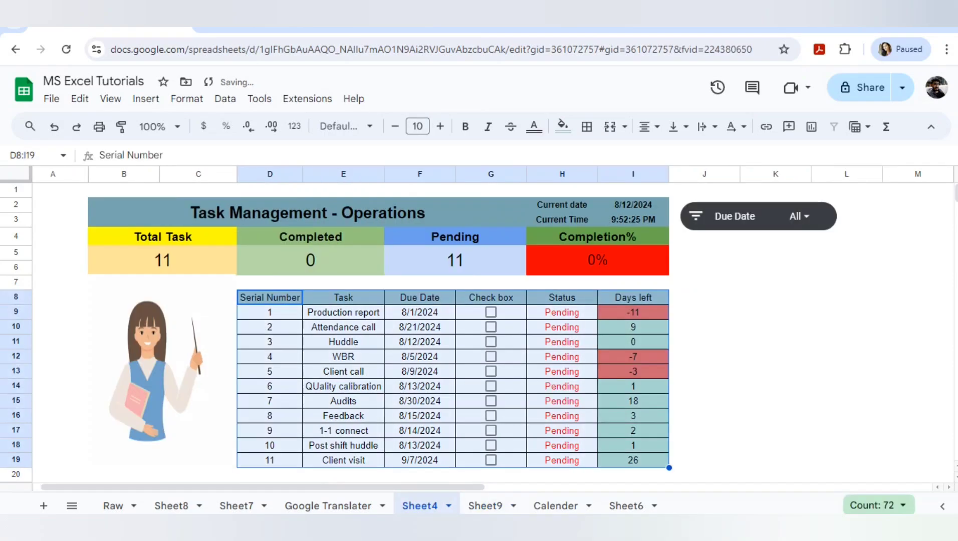
click(156, 371)
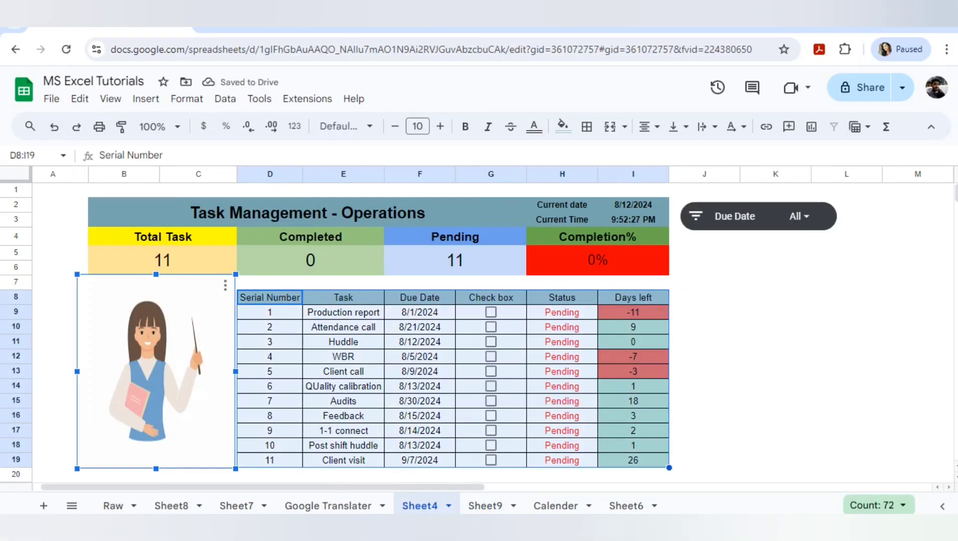
key(Escape)
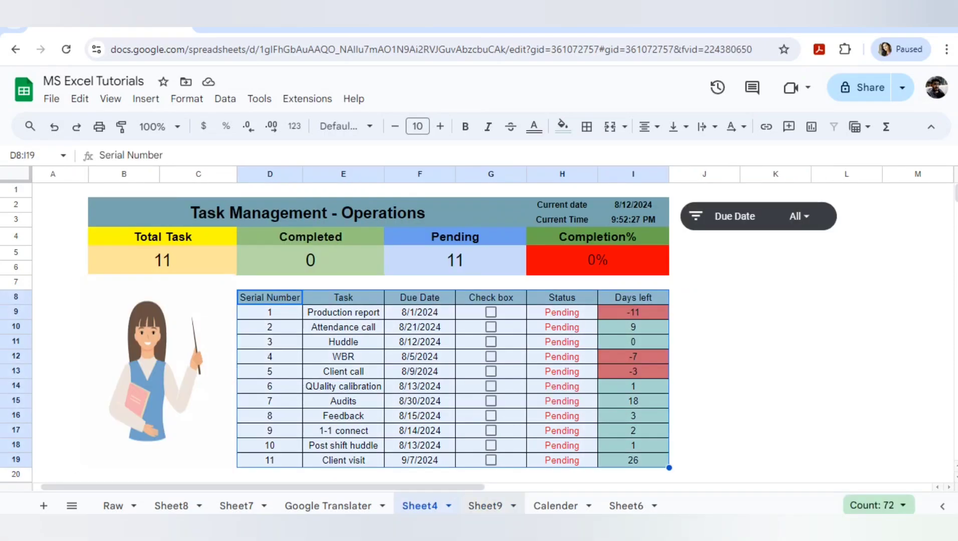
click(485, 506)
click(139, 342)
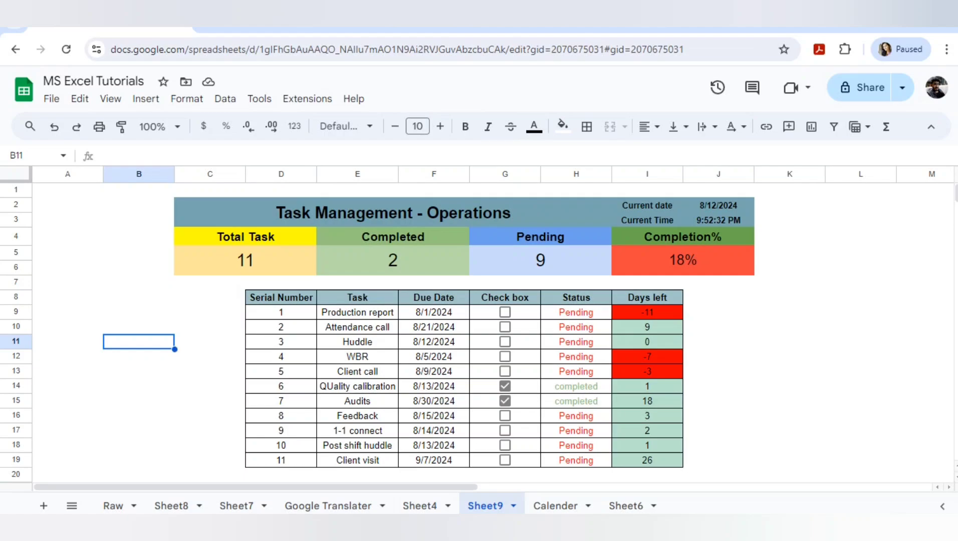
key(ctrl+v)
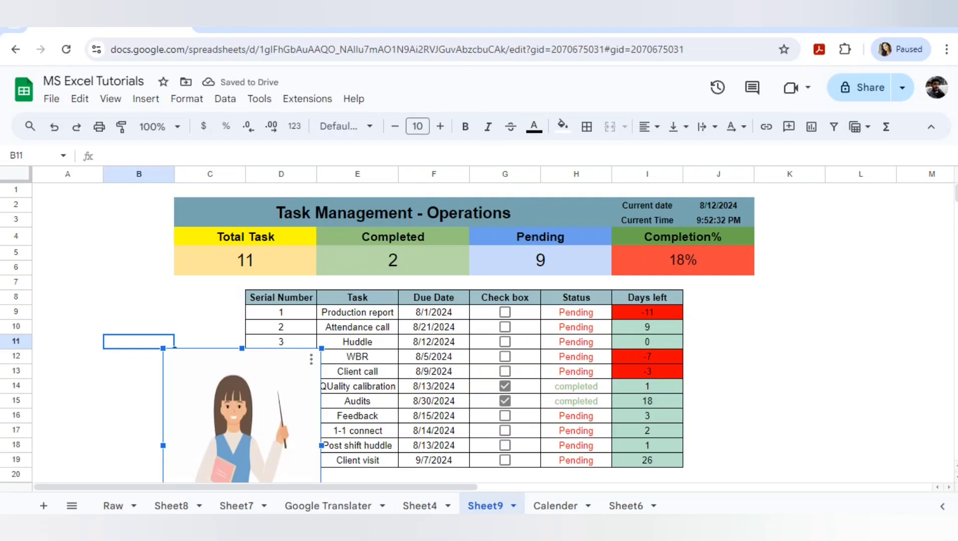
drag(241, 421, 147, 360)
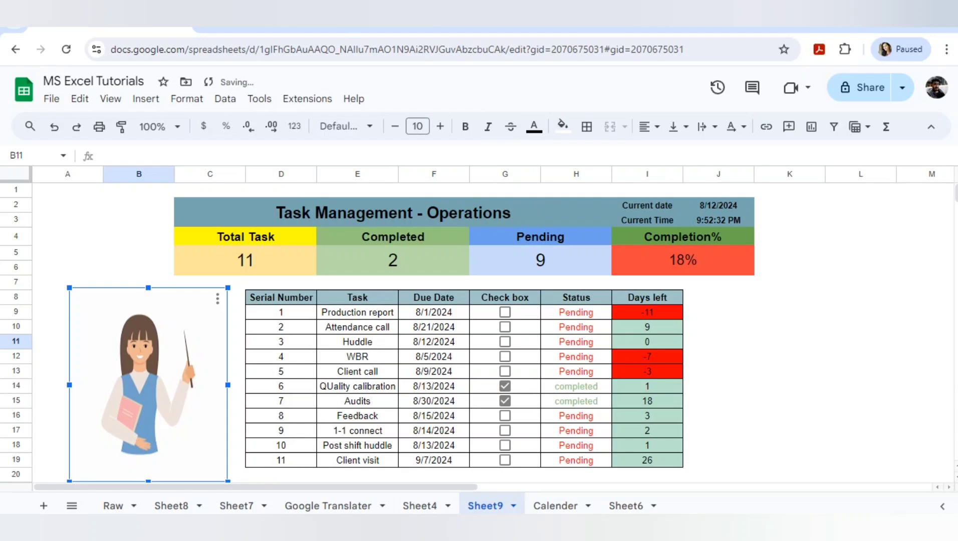
click(139, 267)
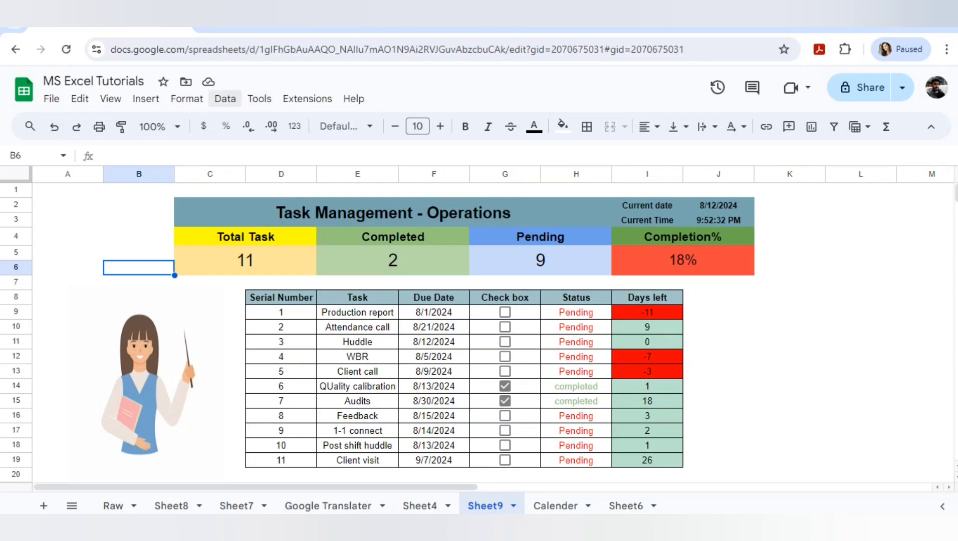
Step: Add a slicer to Sheet9 with the suggested data range Sheet9!D8:I19
click(225, 99)
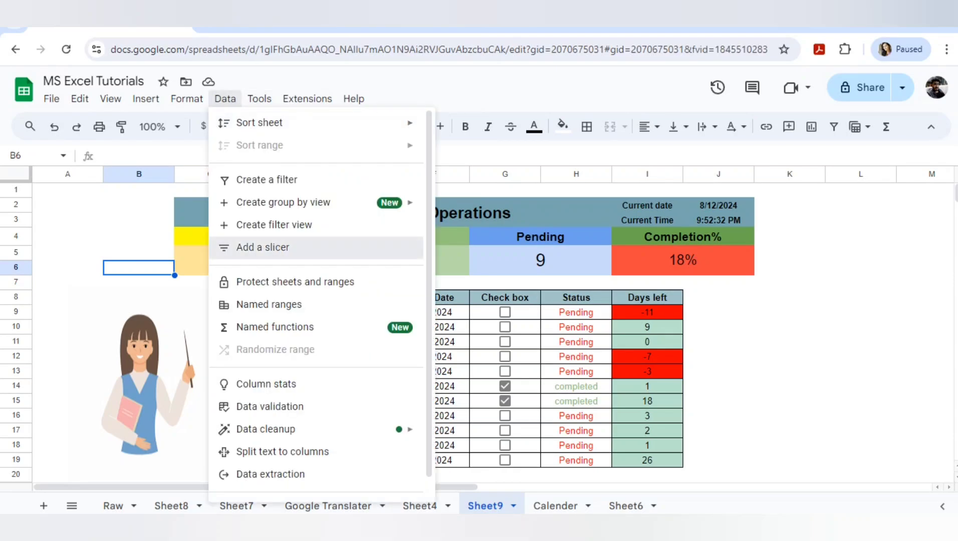
click(263, 247)
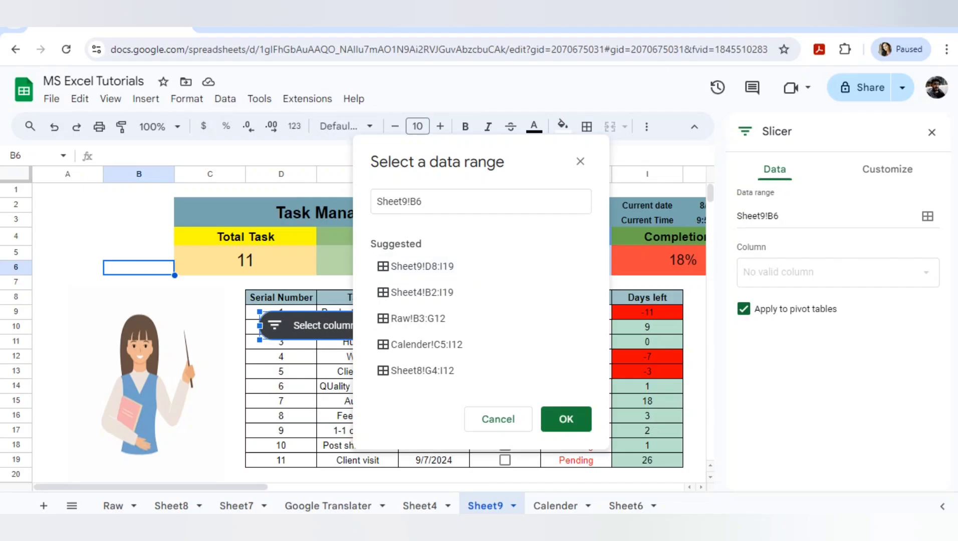
click(461, 267)
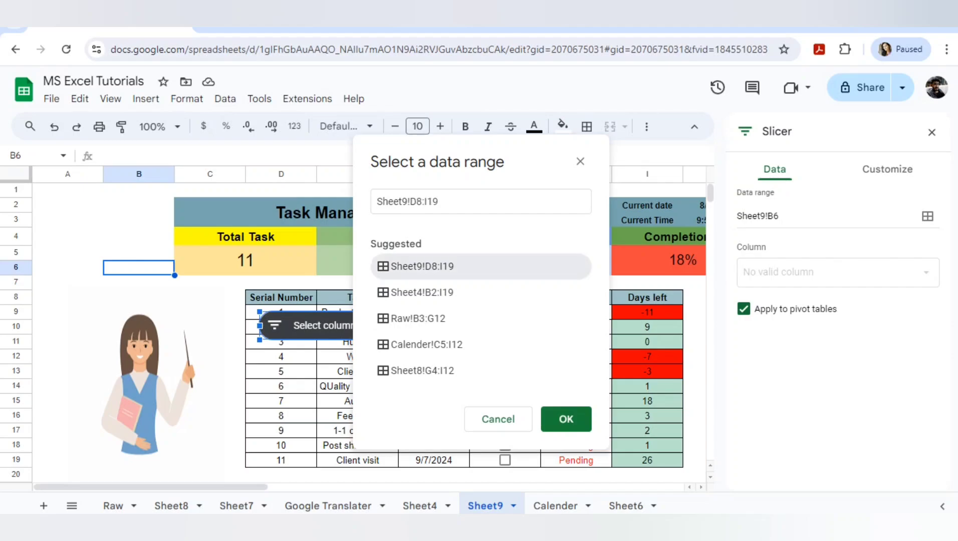
click(566, 419)
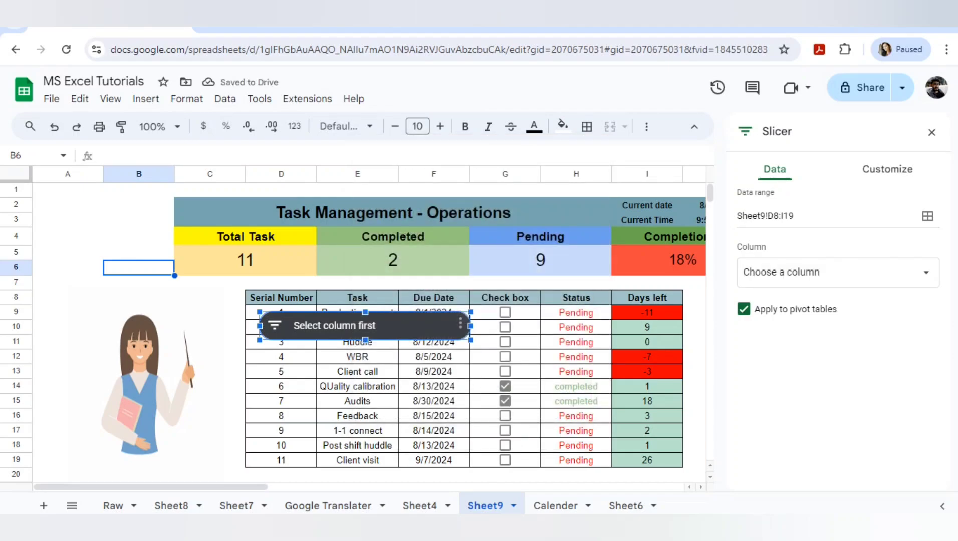
Step: Clear the slicer's data range and reselect the whole task table D8:I19 including its headers
click(928, 216)
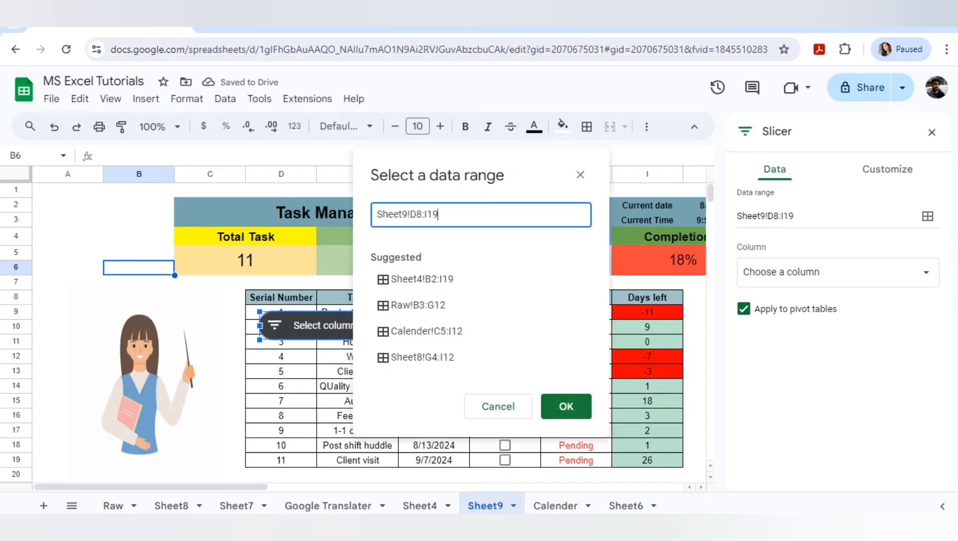
key(ctrl+a)
key(BackSpace)
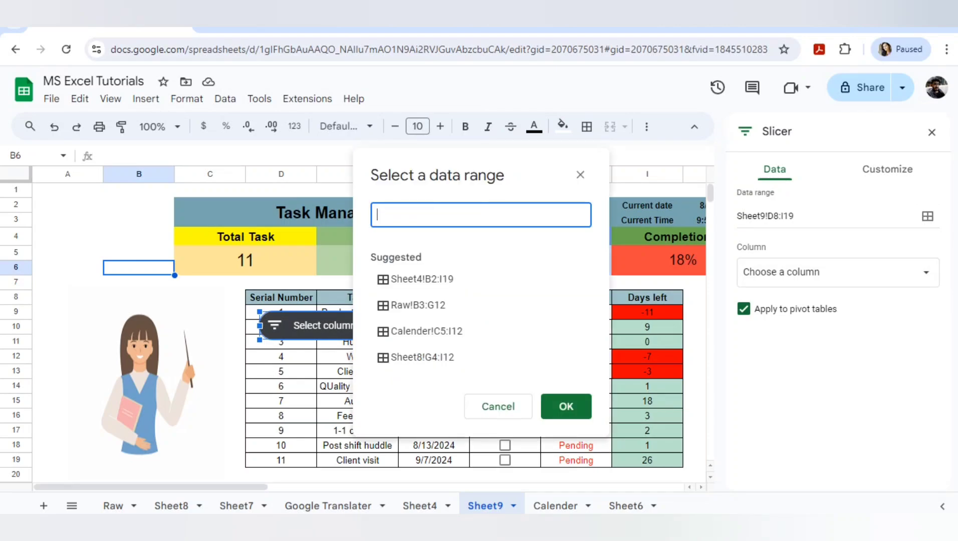
drag(281, 297, 647, 460)
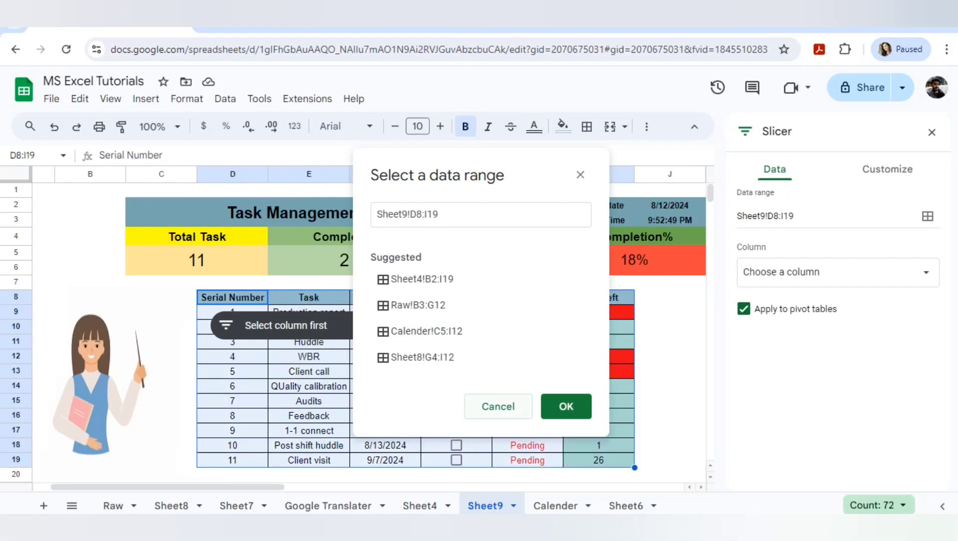
click(565, 406)
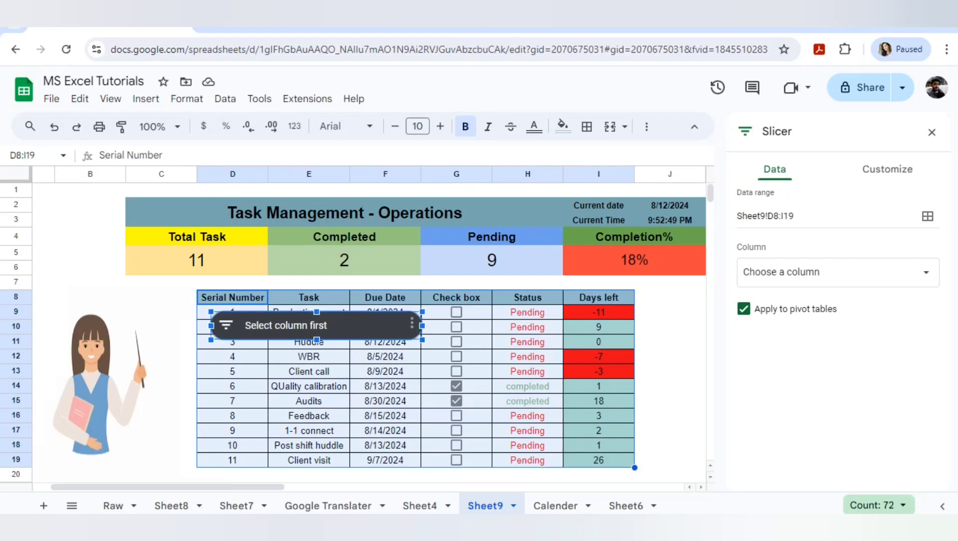
Step: Set the slicer's column to Due Date, close its settings and place it beside the Days left column
click(802, 278)
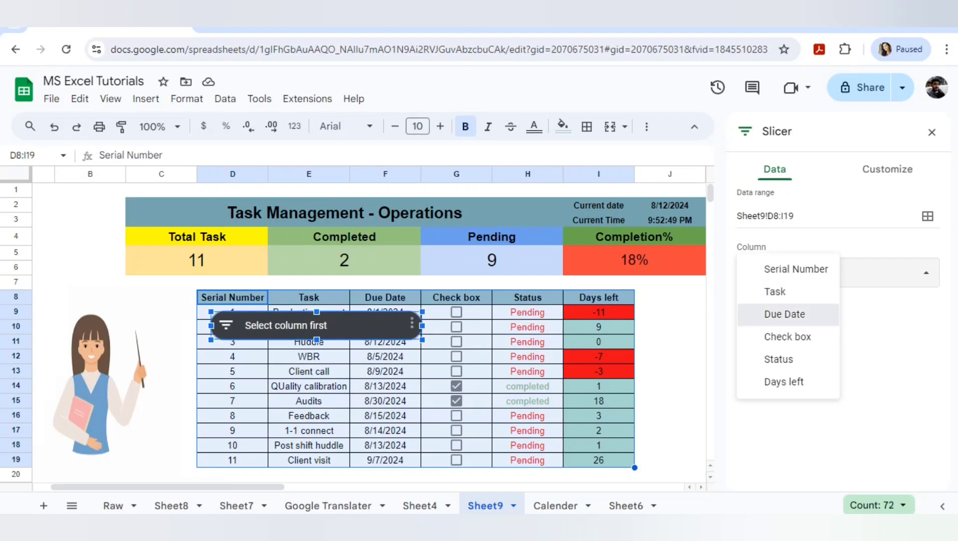
click(784, 314)
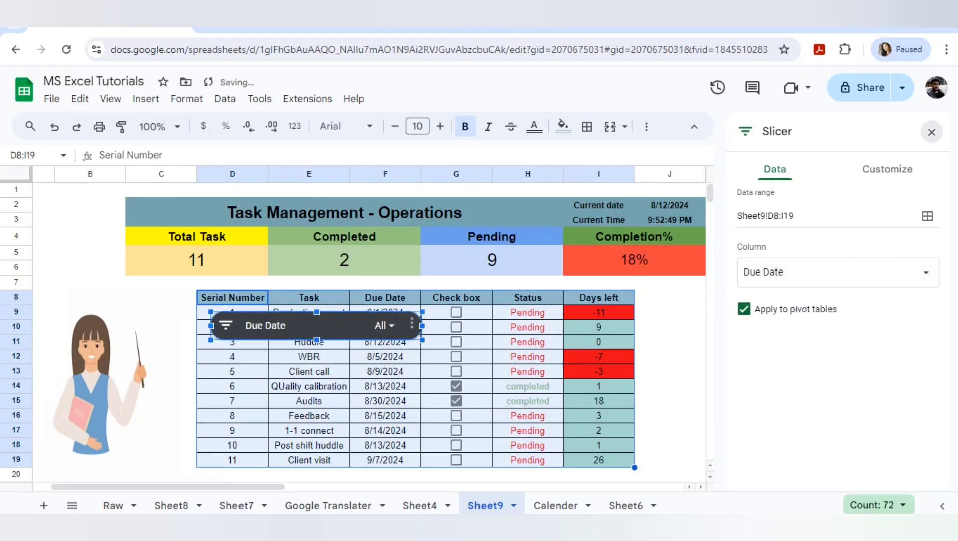
click(932, 132)
drag(321, 326, 751, 303)
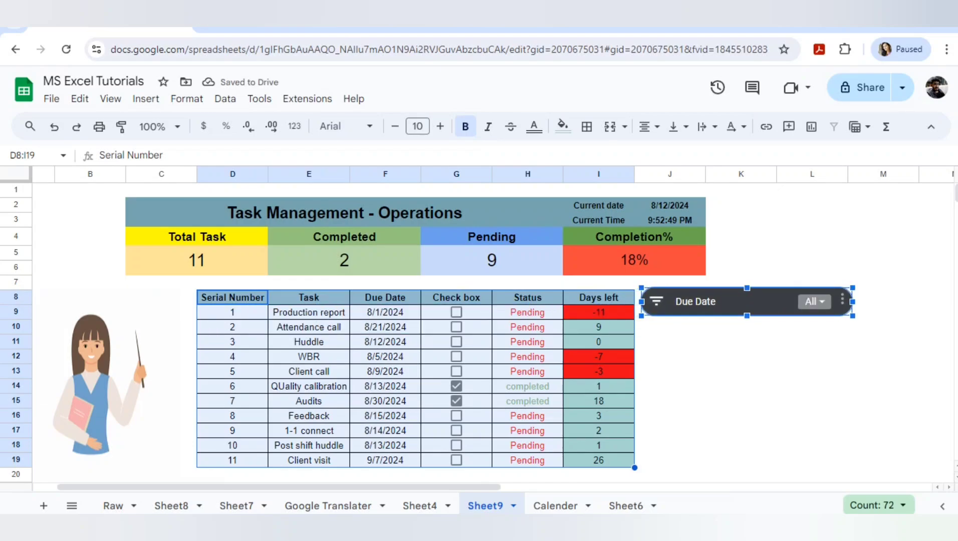
Step: Filter the task table with the Due Date slicer to show only 8/1/2024
click(814, 301)
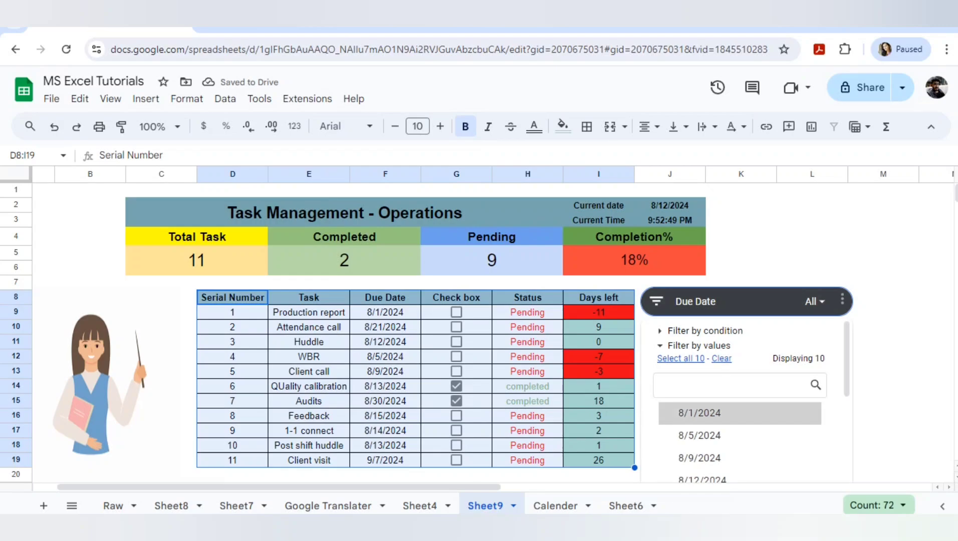
scroll(727, 434, down, 5)
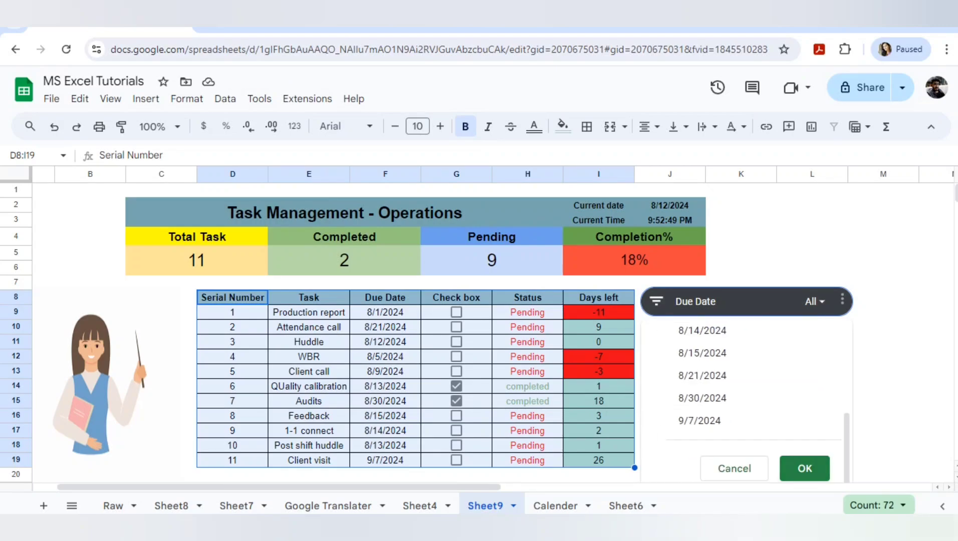
click(805, 469)
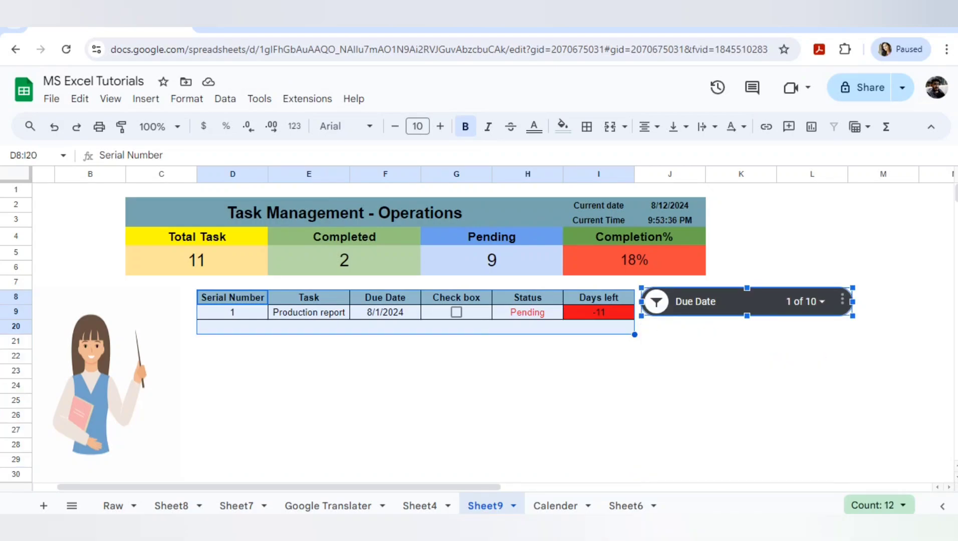
Step: Reselect all due dates in the slicer's value filter, apply it and deselect the slicer
click(804, 302)
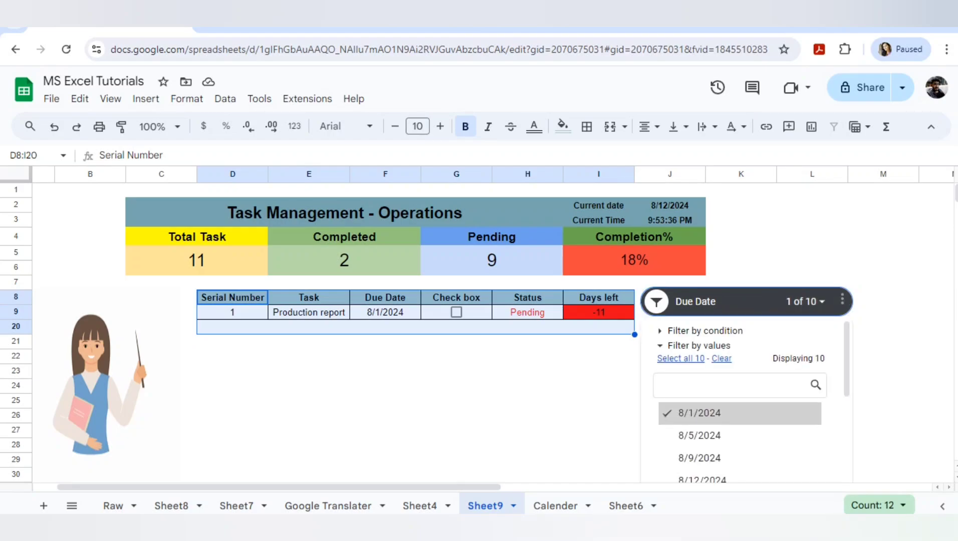
scroll(738, 376, down, 5)
scroll(738, 376, up, 5)
click(699, 346)
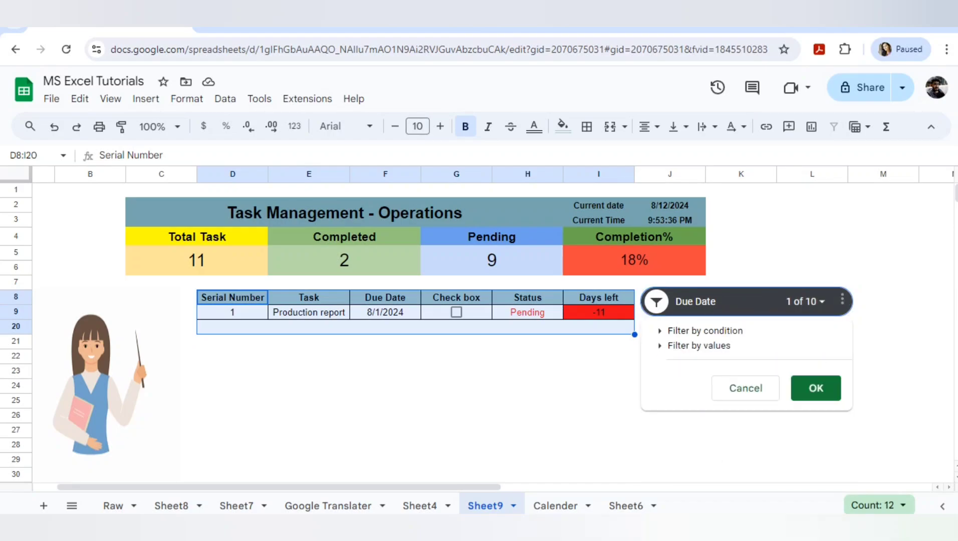
click(699, 346)
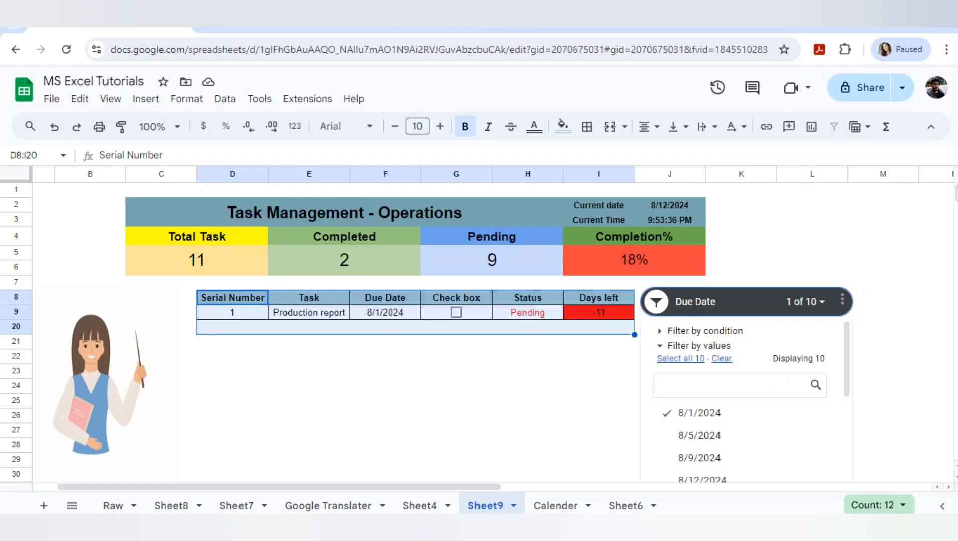
click(698, 346)
click(698, 346)
scroll(726, 413, down, 5)
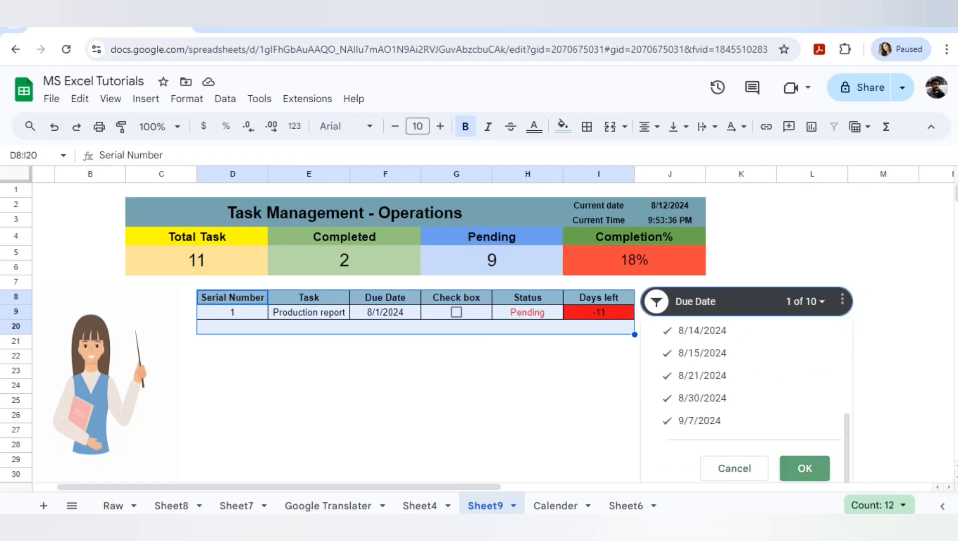
click(805, 468)
click(741, 253)
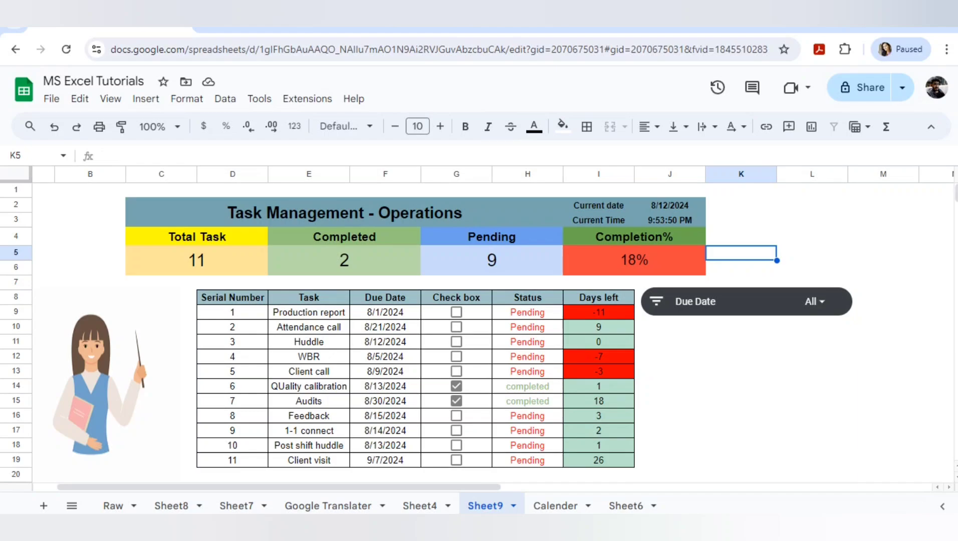